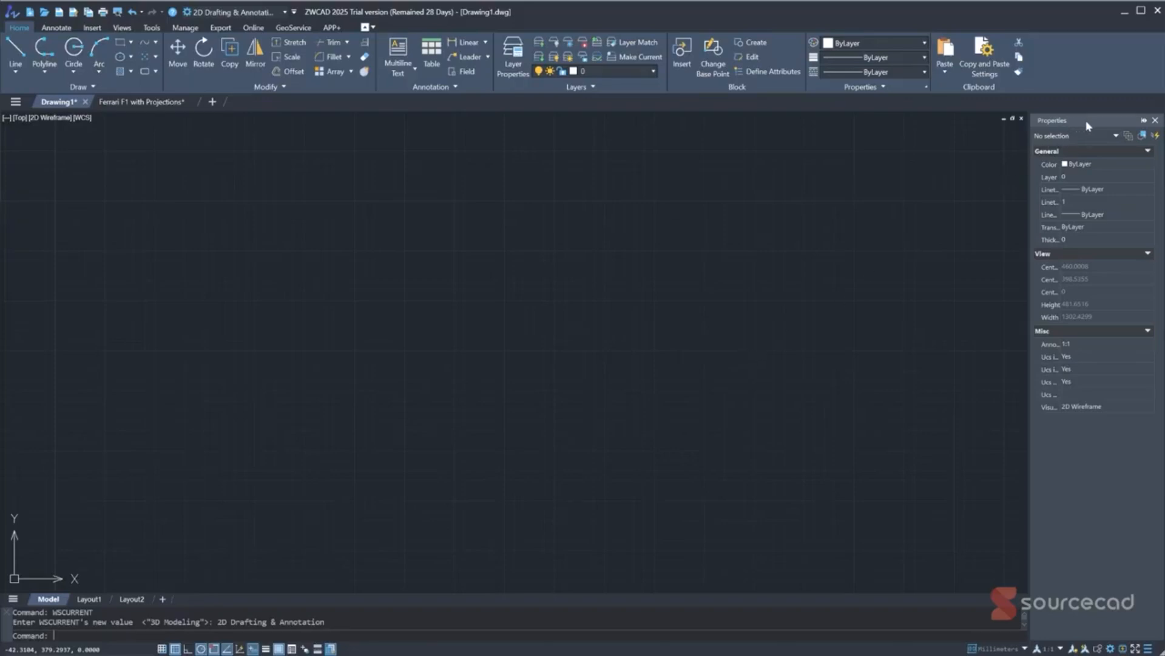
# Undock the Properties palette and dock it along the left edge of the drawing area
pyautogui.moveTo(1092, 126); pyautogui.dragTo(555, 317)
pyautogui.moveTo(558, 269); pyautogui.dragTo(237, 271)
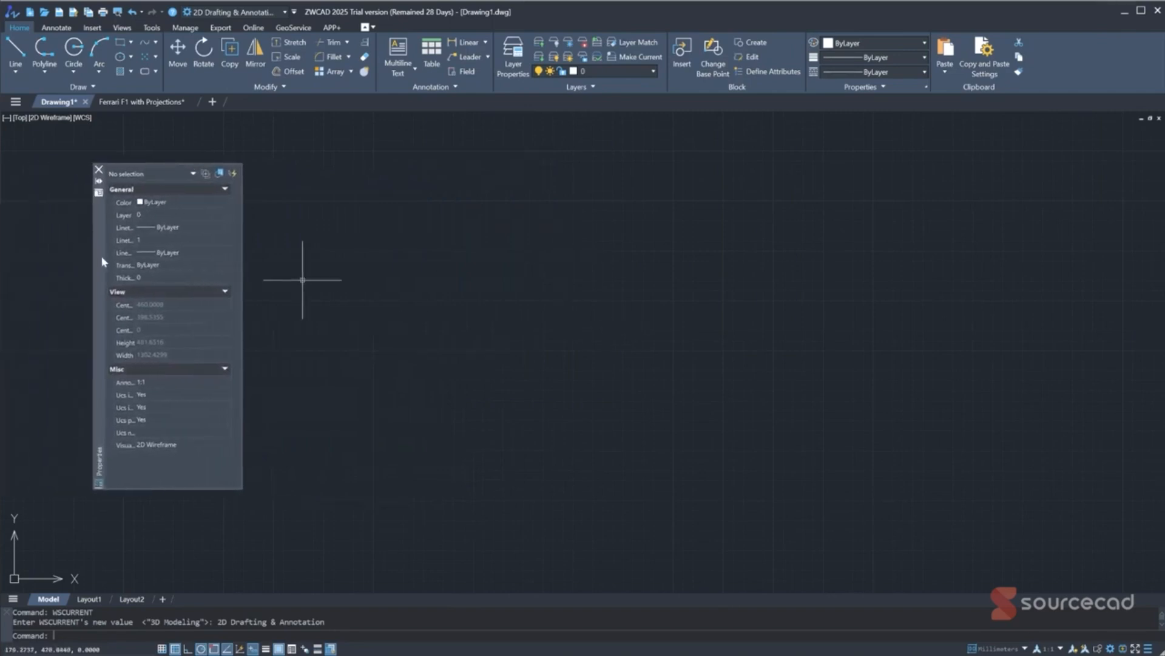
pyautogui.moveTo(96, 252); pyautogui.dragTo(17, 328)
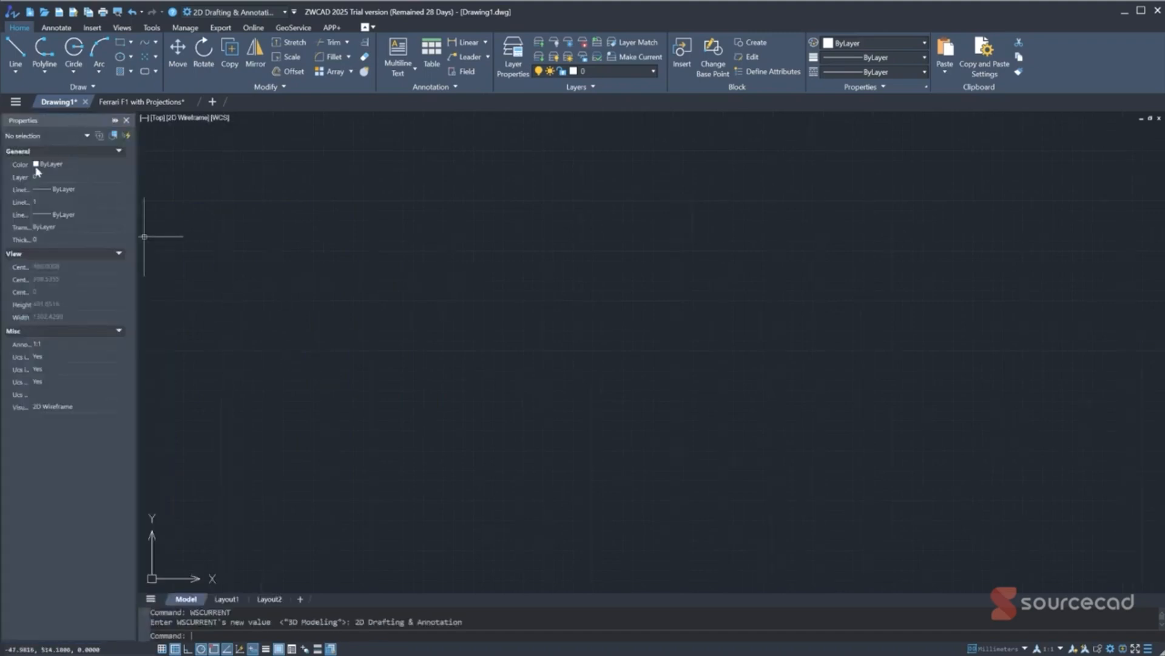
# Float the Properties palette over the drawing area and turn on its auto-hide
pyautogui.moveTo(82, 120)
pyautogui.mouseDown()
pyautogui.moveTo(303, 66)
pyautogui.moveTo(280, 173)
pyautogui.mouseUp()
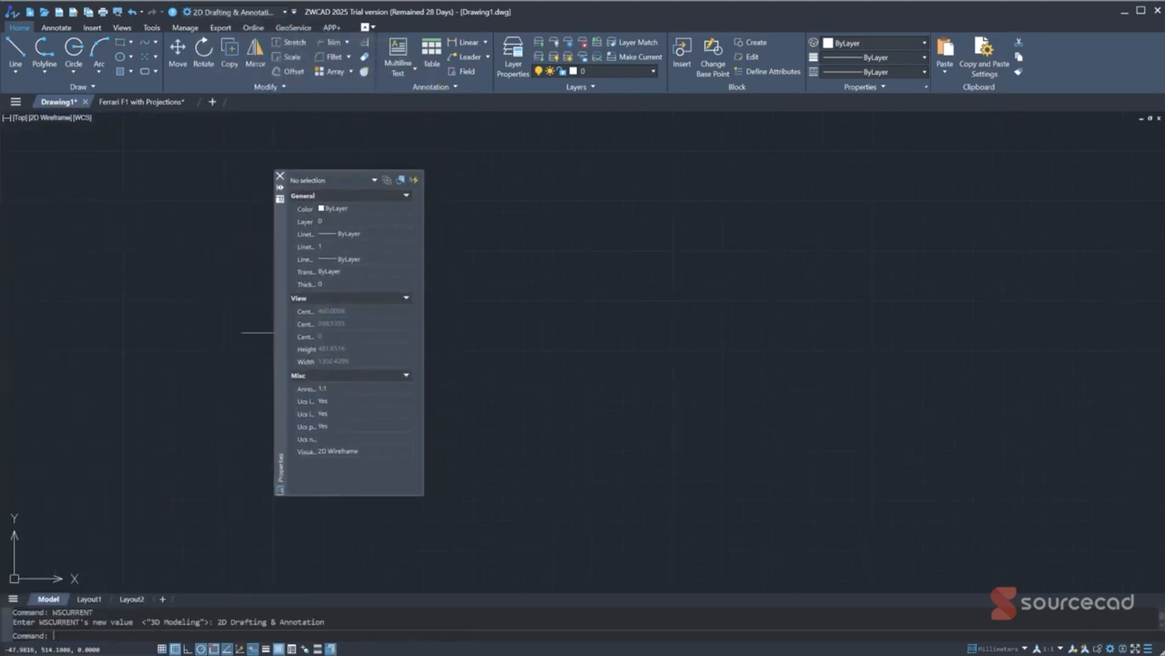
pyautogui.click(280, 189)
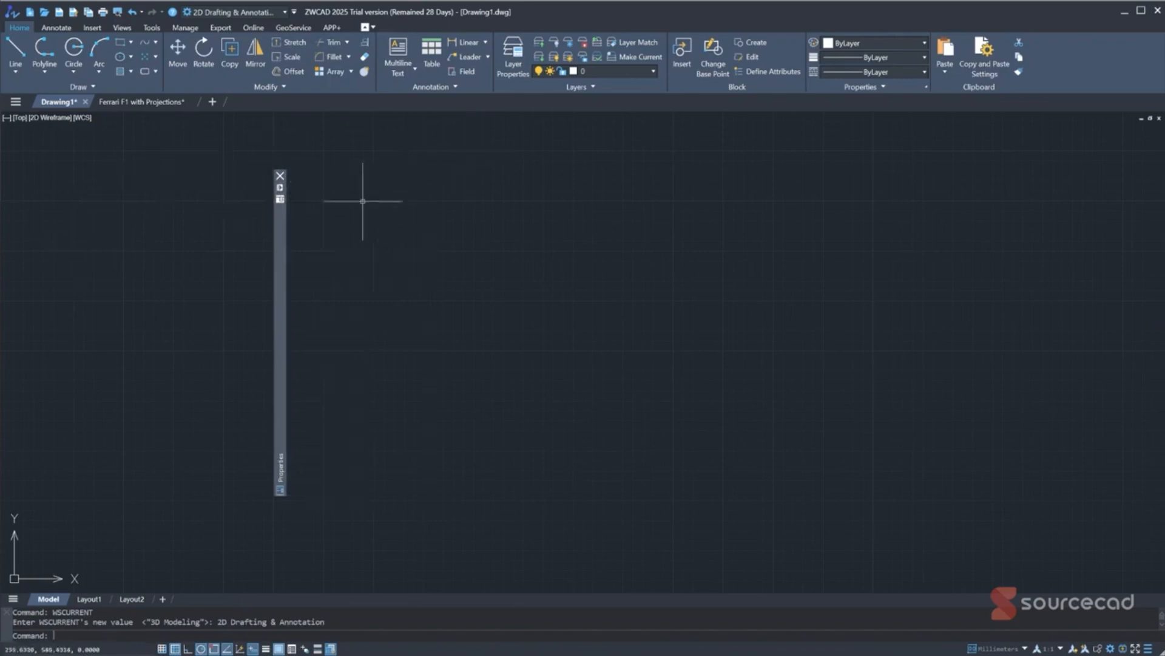
pyautogui.moveTo(282, 226)
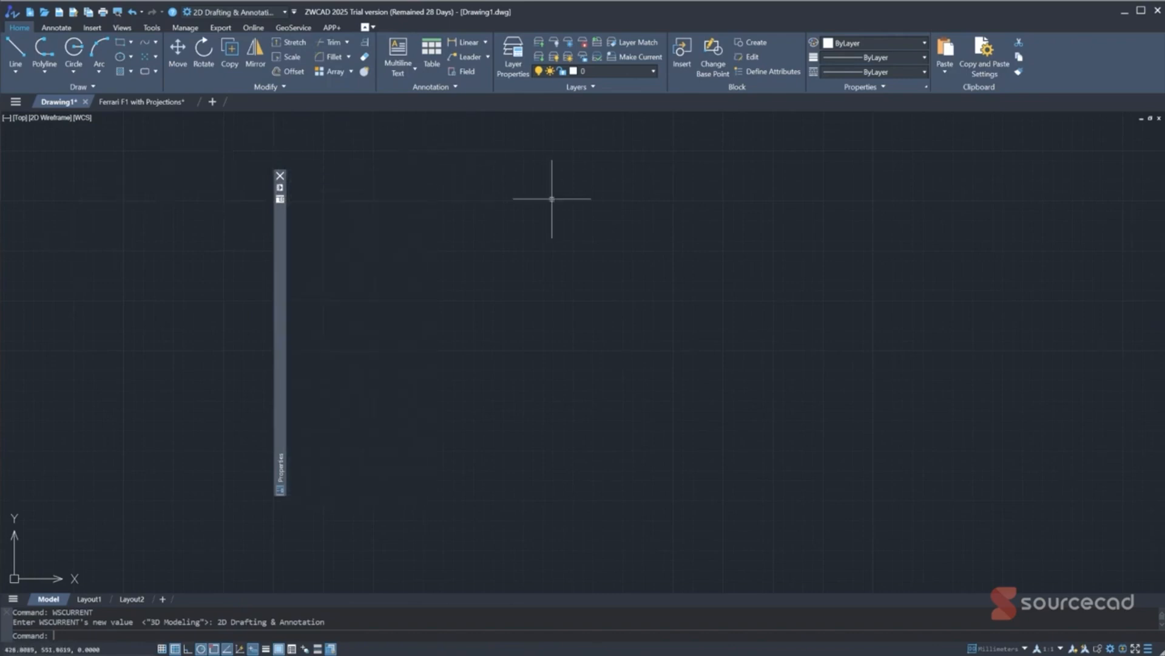
pyautogui.moveTo(280, 202)
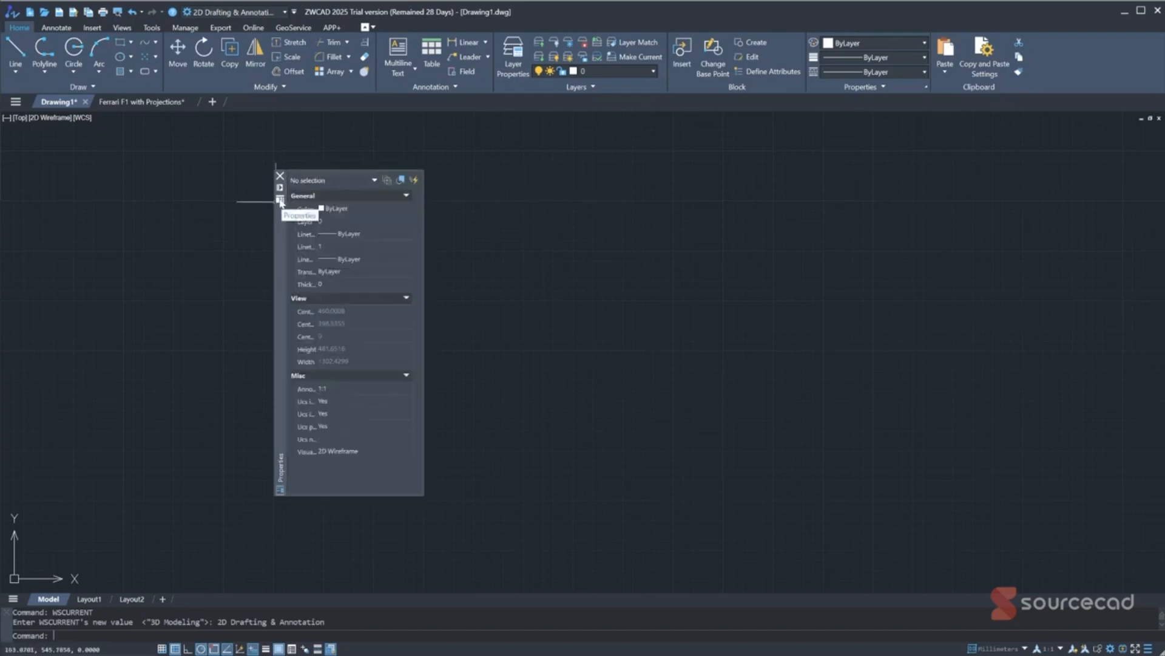
# Disable docking for the Properties palette and move it against the left edge of the drawing area
pyautogui.click(280, 201)
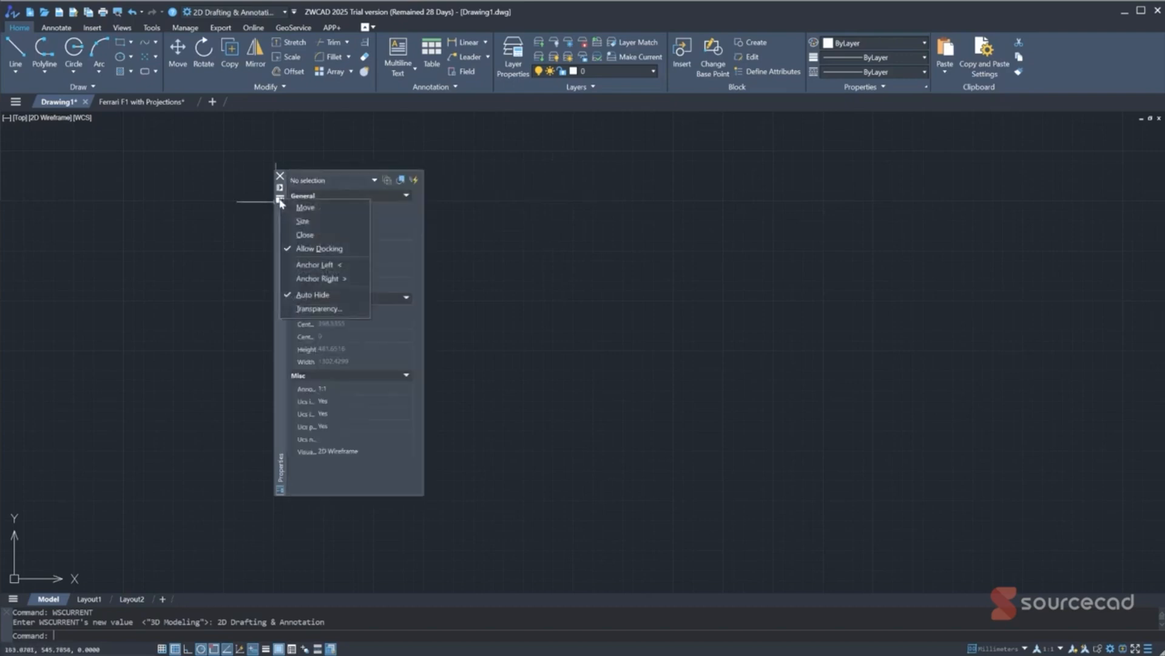
pyautogui.click(302, 249)
pyautogui.moveTo(281, 249); pyautogui.dragTo(11, 204)
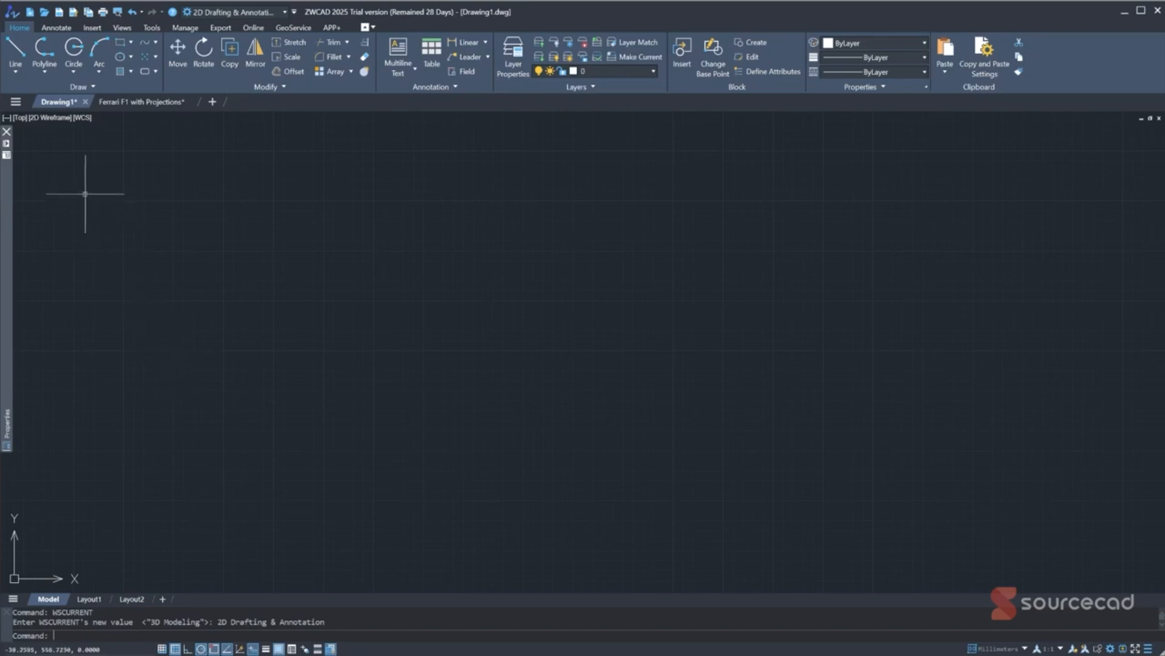
# Move the Properties palette away from the edge and allow docking for it again
pyautogui.moveTo(6, 188)
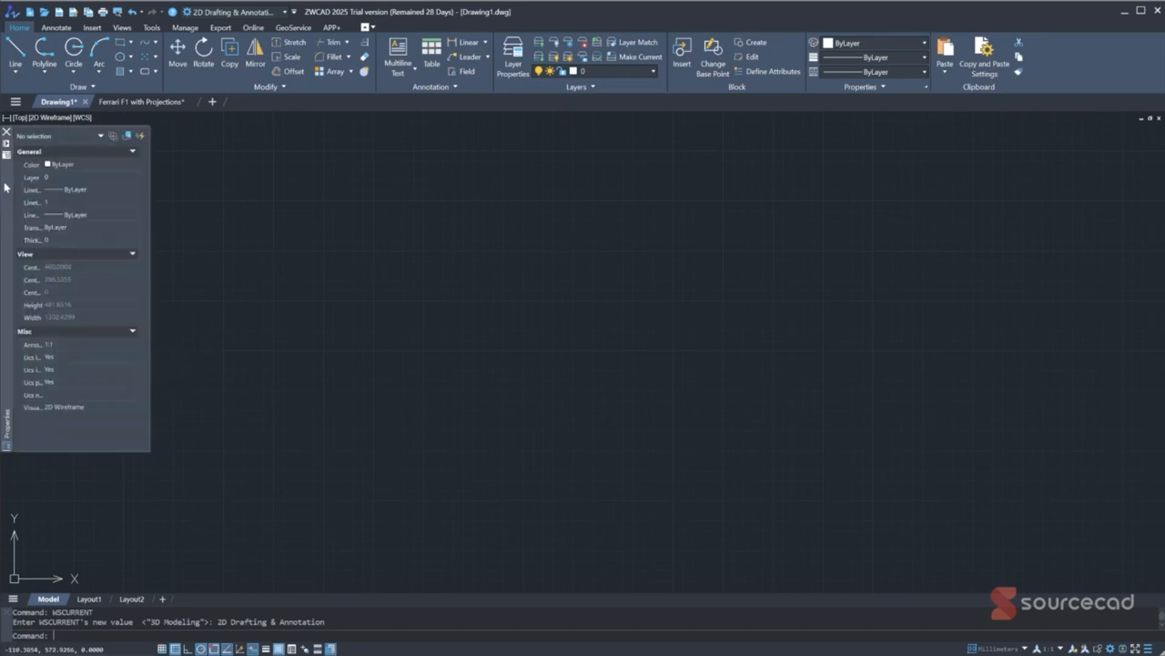
pyautogui.moveTo(6, 188); pyautogui.dragTo(123, 207)
pyautogui.click(126, 182)
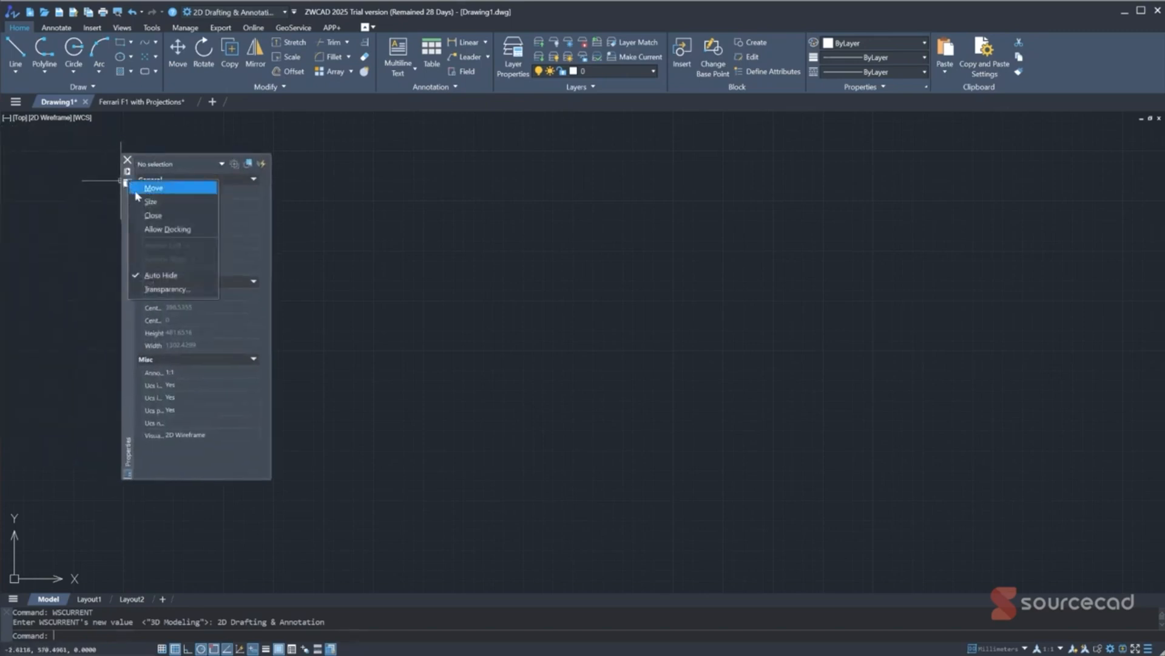
pyautogui.click(153, 228)
# Dock the Properties palette at the left edge again and collapse it to a strip
pyautogui.moveTo(129, 213); pyautogui.dragTo(13, 330)
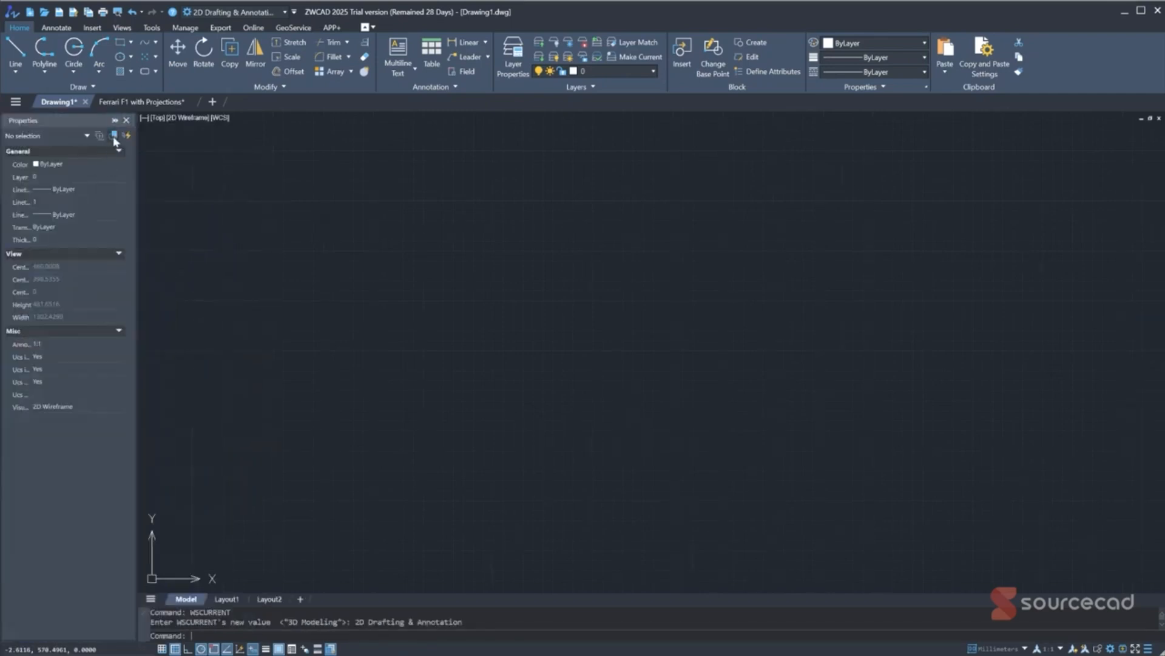
pyautogui.click(115, 120)
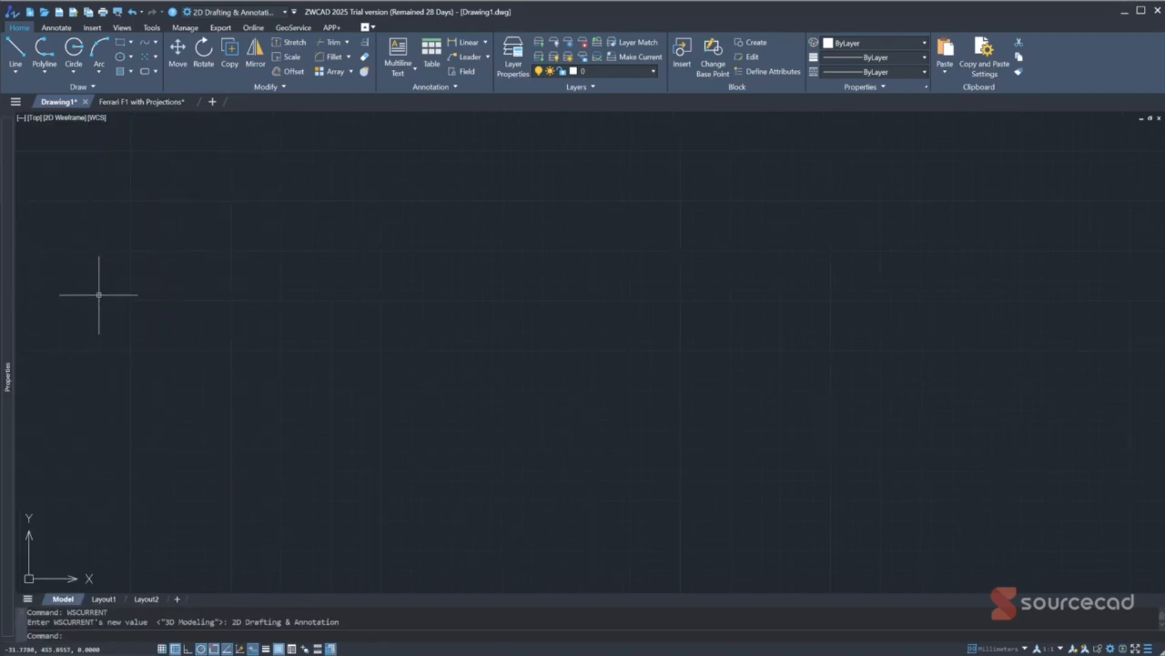
pyautogui.moveTo(8, 310)
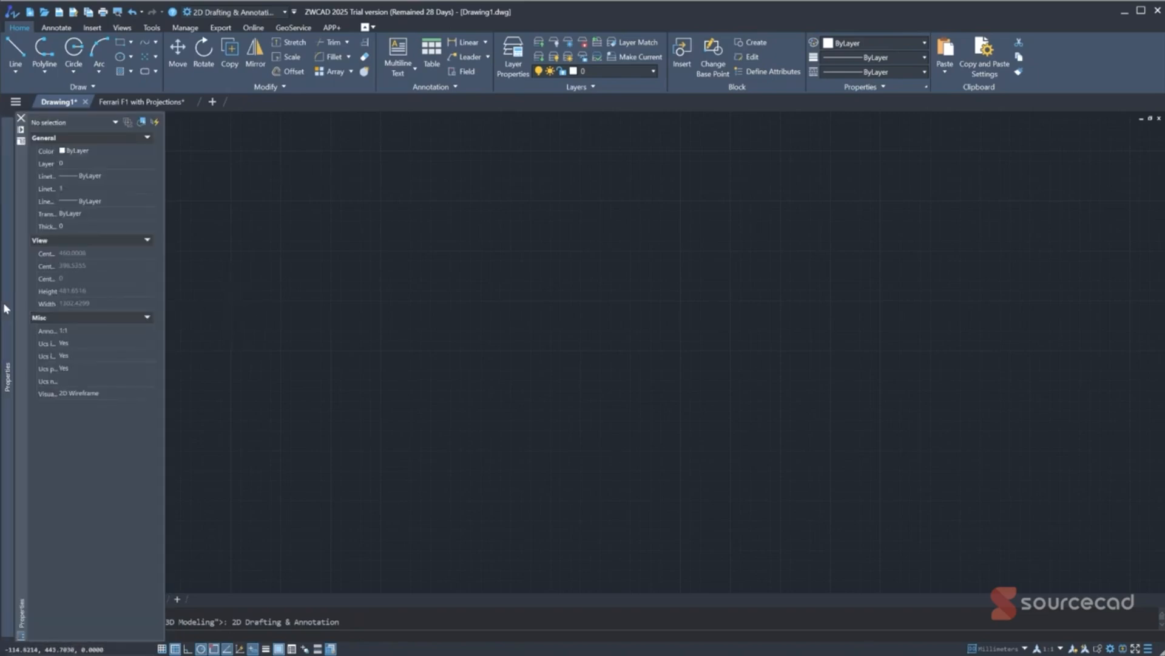
# Open the Layer Properties Manager, dock it at the left edge beside Properties, and collapse it to a strip
pyautogui.click(513, 61)
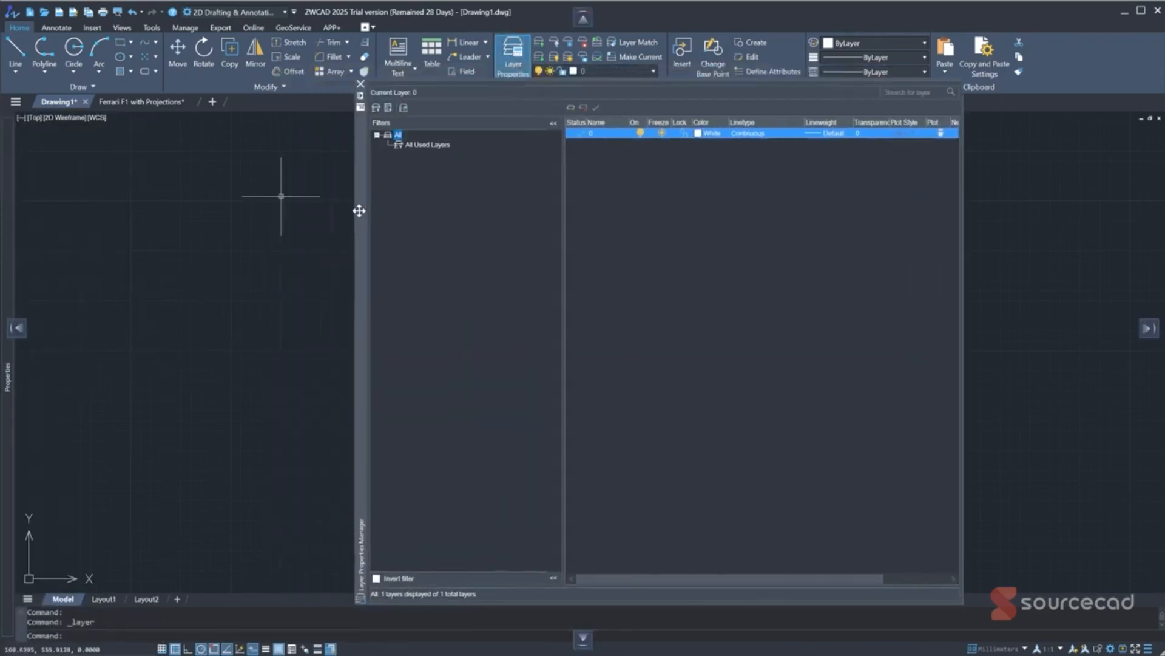
pyautogui.moveTo(359, 211); pyautogui.dragTo(23, 333)
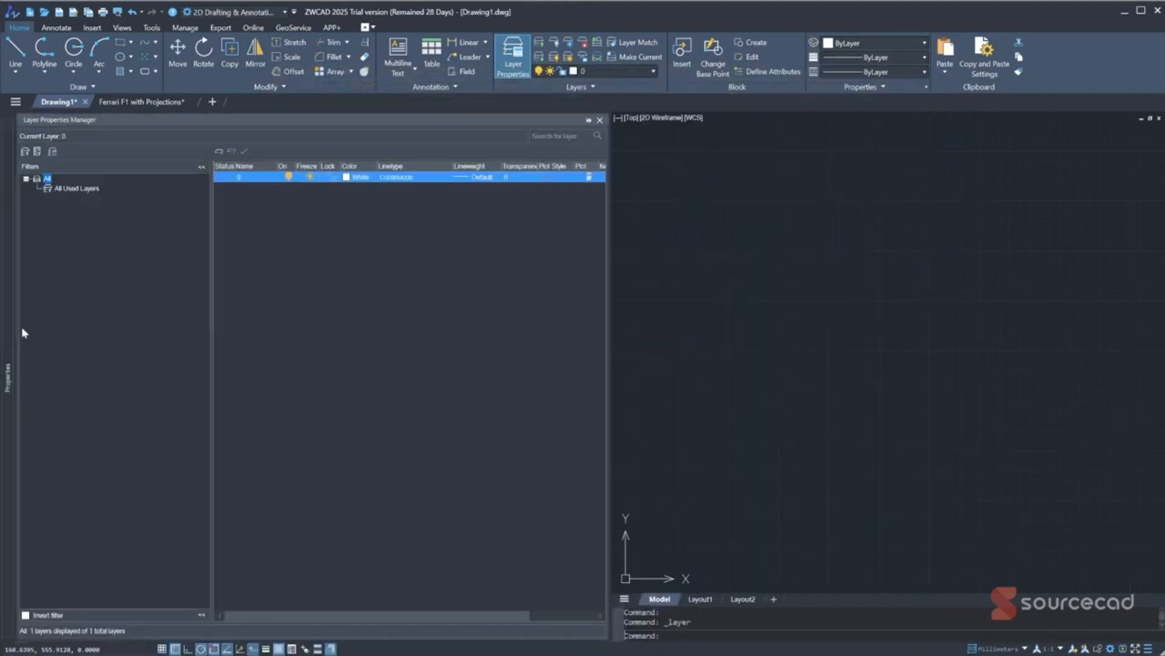
pyautogui.click(588, 121)
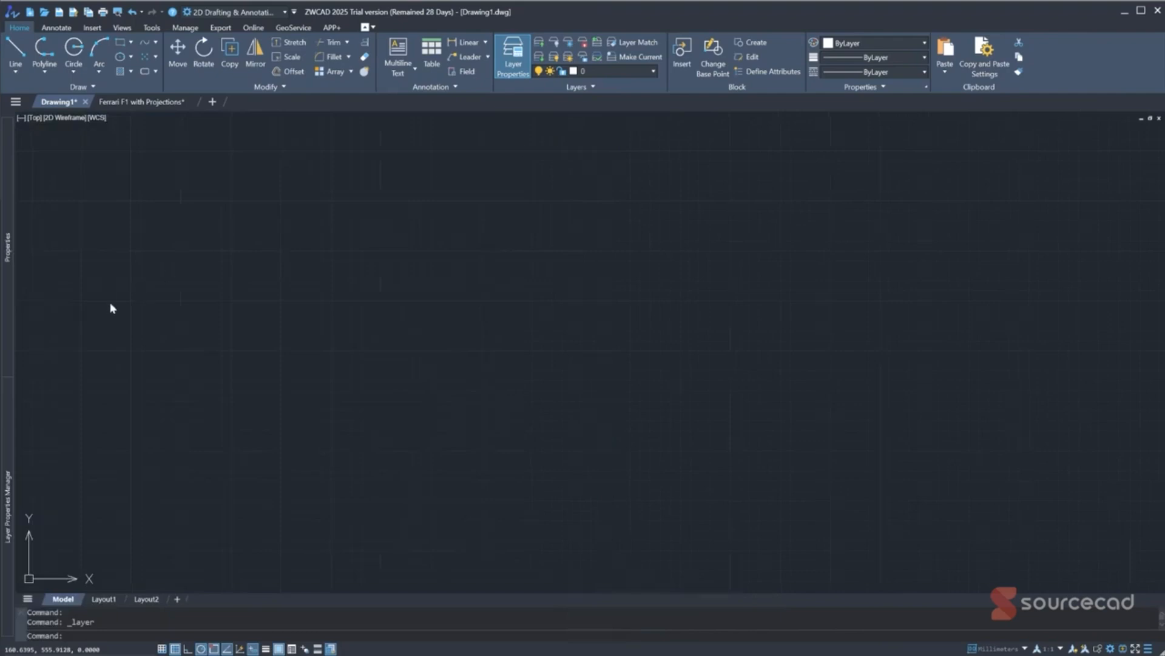
pyautogui.moveTo(6, 294)
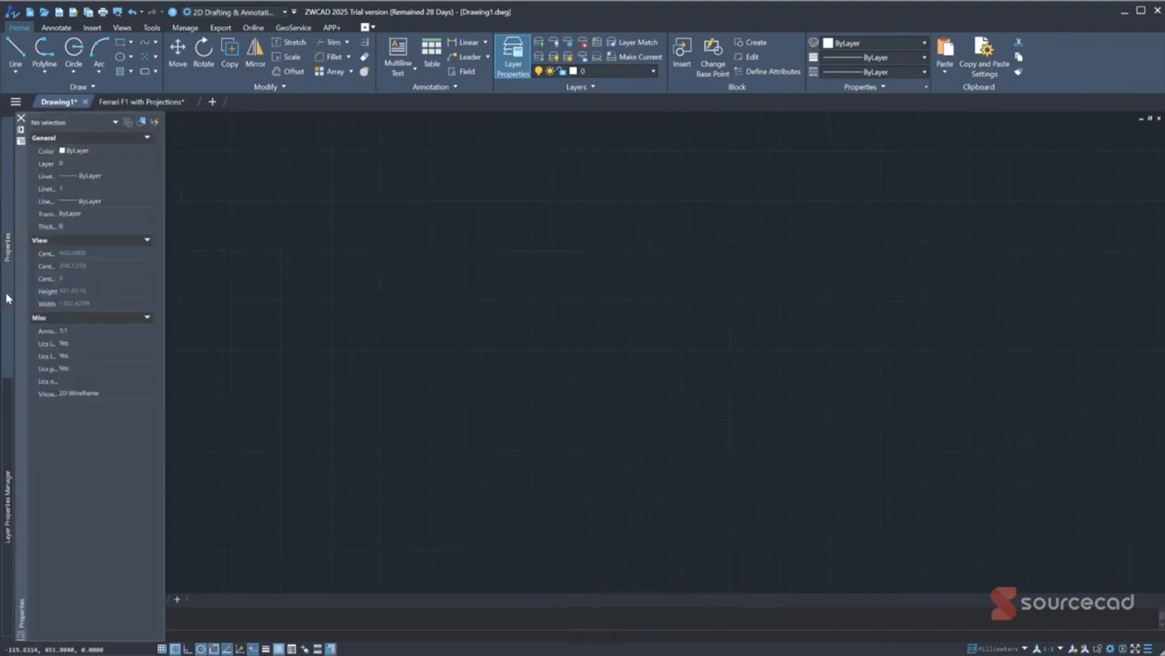
pyautogui.moveTo(5, 424)
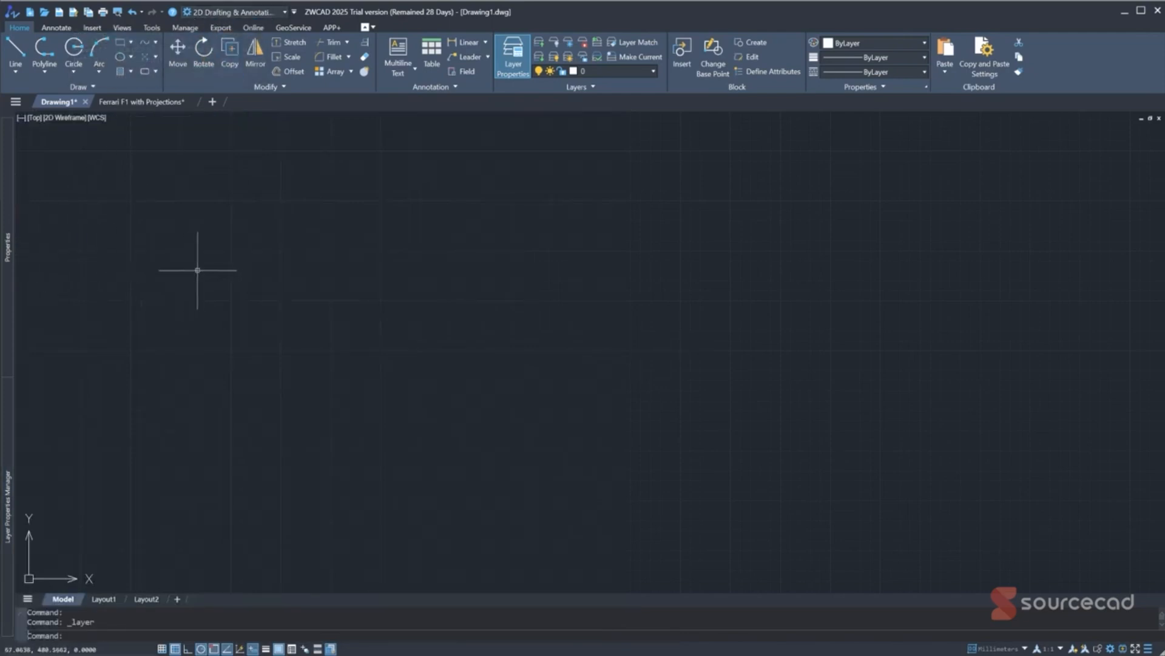
# Switch to the 3D Modeling workspace and reduce the height of the command line area
pyautogui.click(284, 13)
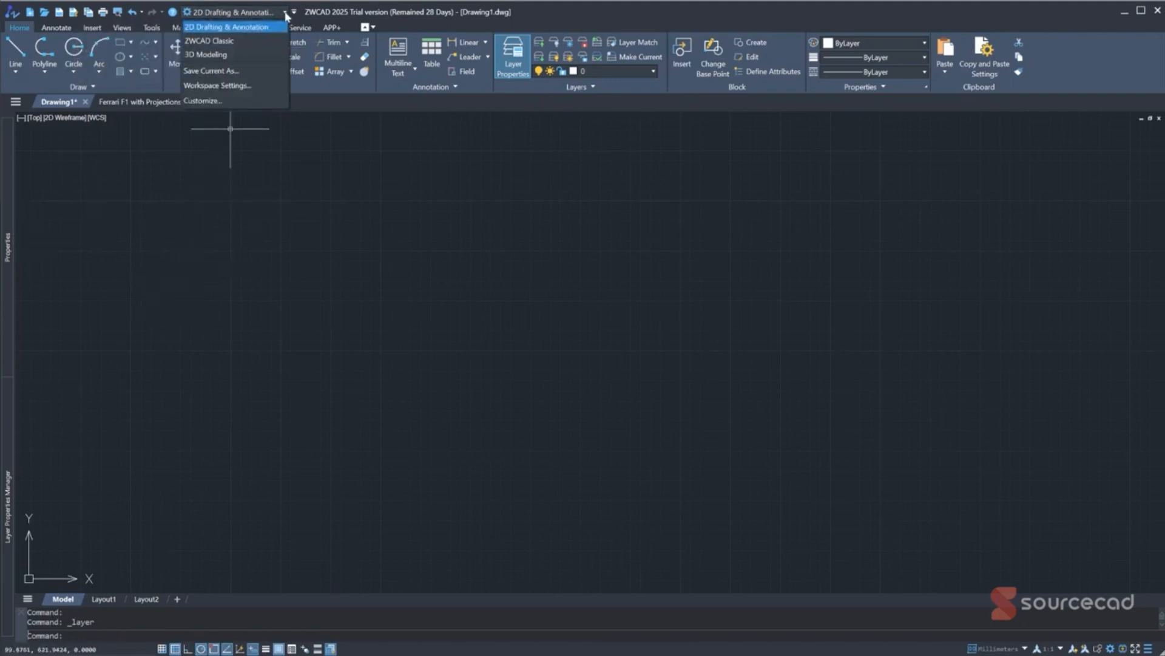
pyautogui.click(214, 55)
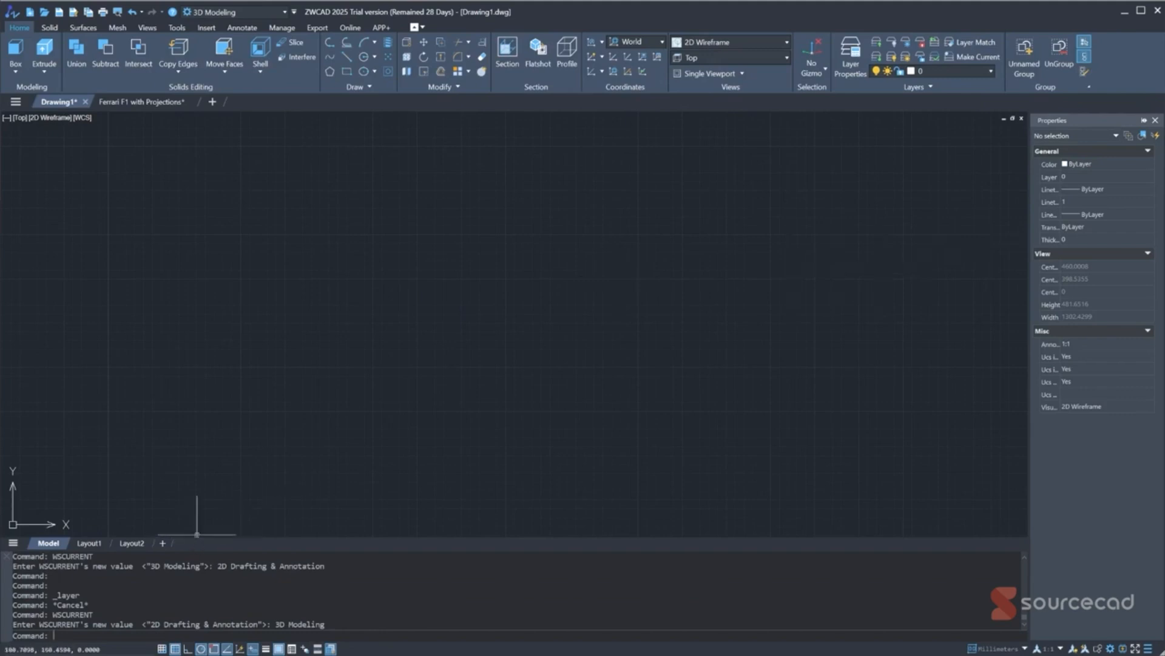
pyautogui.moveTo(200, 549); pyautogui.dragTo(205, 588)
# Dock the Properties palette at the left edge in the 3D Modeling workspace and collapse it
pyautogui.moveTo(1085, 125)
pyautogui.mouseDown()
pyautogui.moveTo(367, 346)
pyautogui.moveTo(199, 307)
pyautogui.mouseUp()
pyautogui.moveTo(187, 115); pyautogui.dragTo(15, 325)
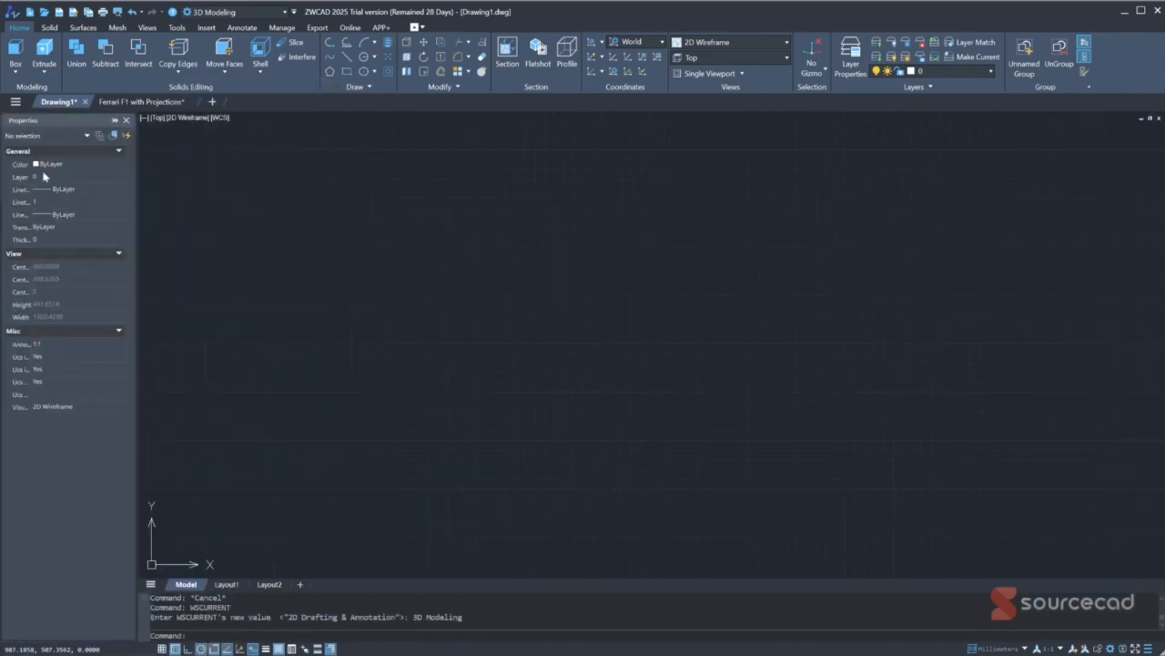
pyautogui.click(115, 122)
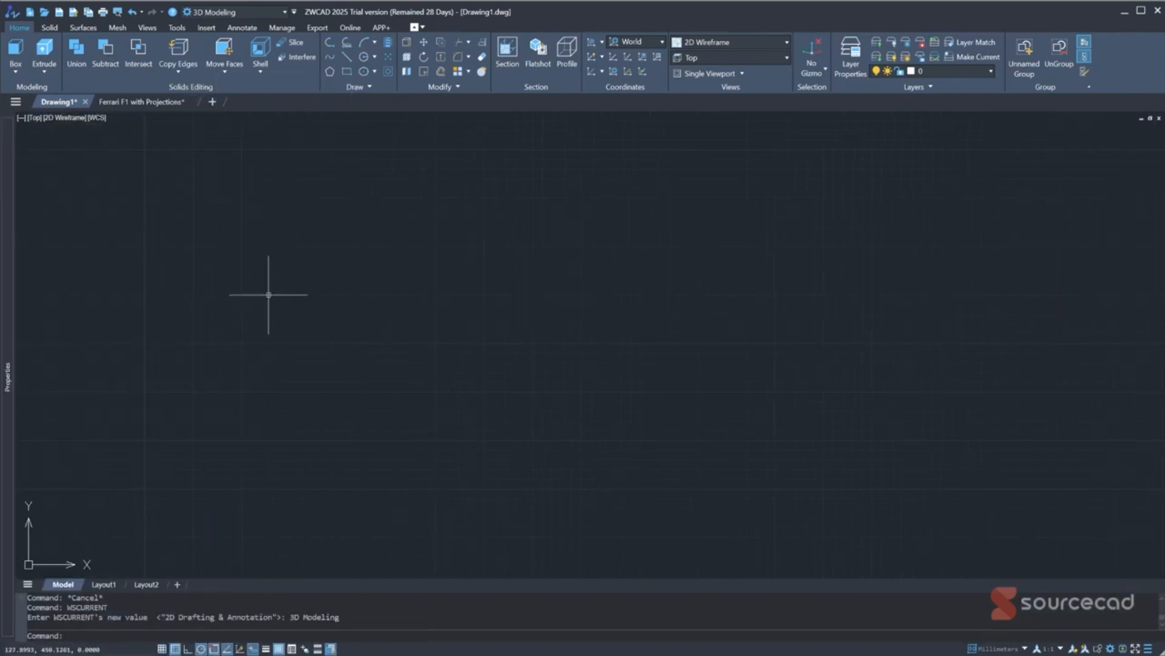
# Return to the 2D Drafting & Annotation workspace and examine its docked palettes
pyautogui.click(284, 13)
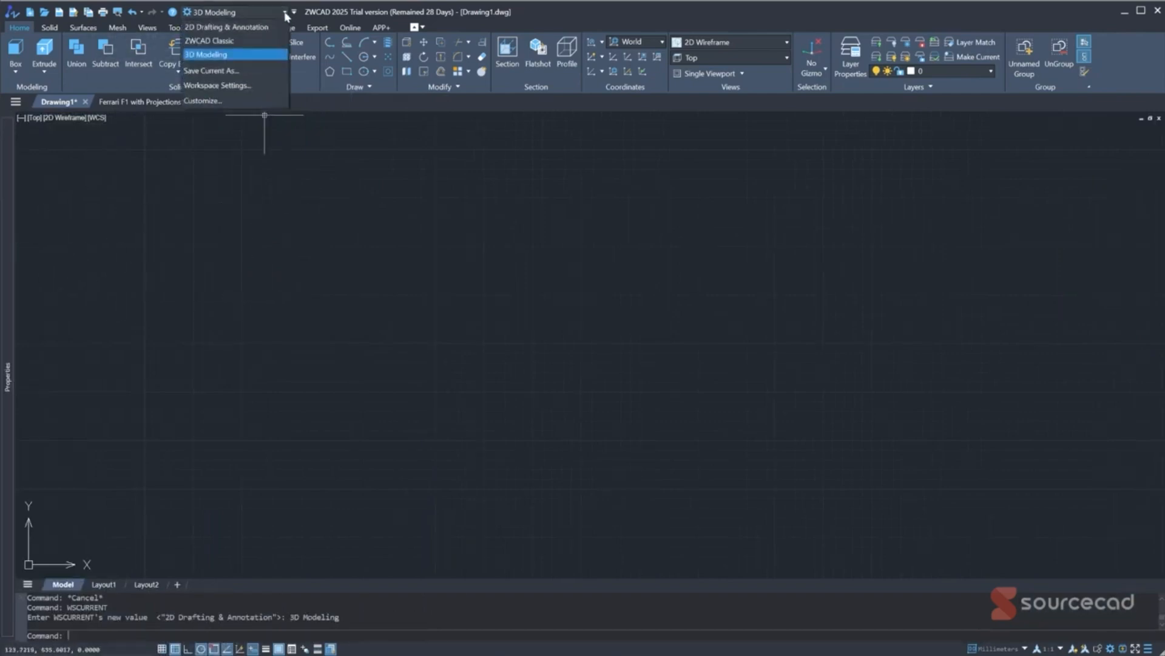
pyautogui.click(207, 28)
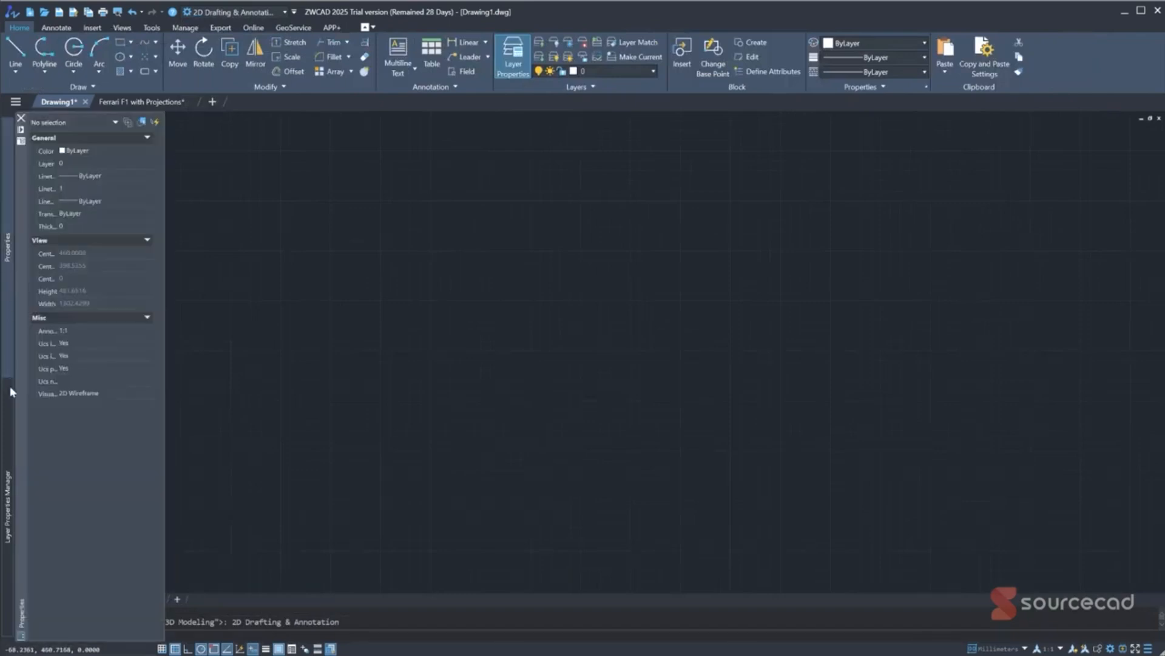
pyautogui.moveTo(11, 451)
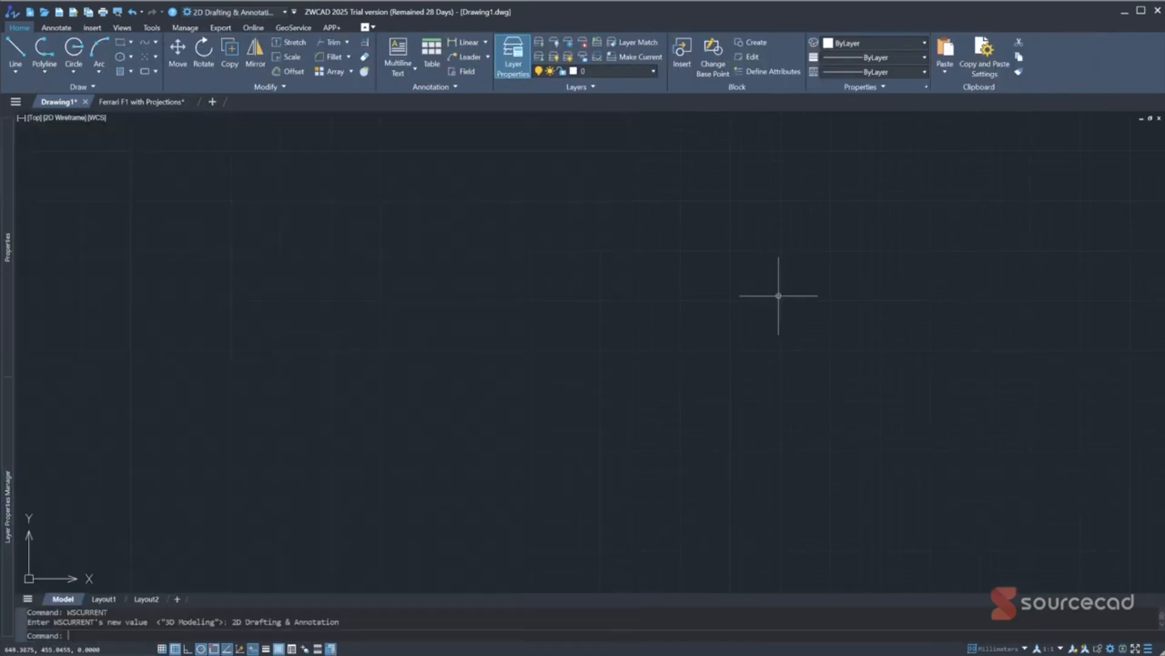
# Make 3D Modeling the current workspace again
pyautogui.click(285, 13)
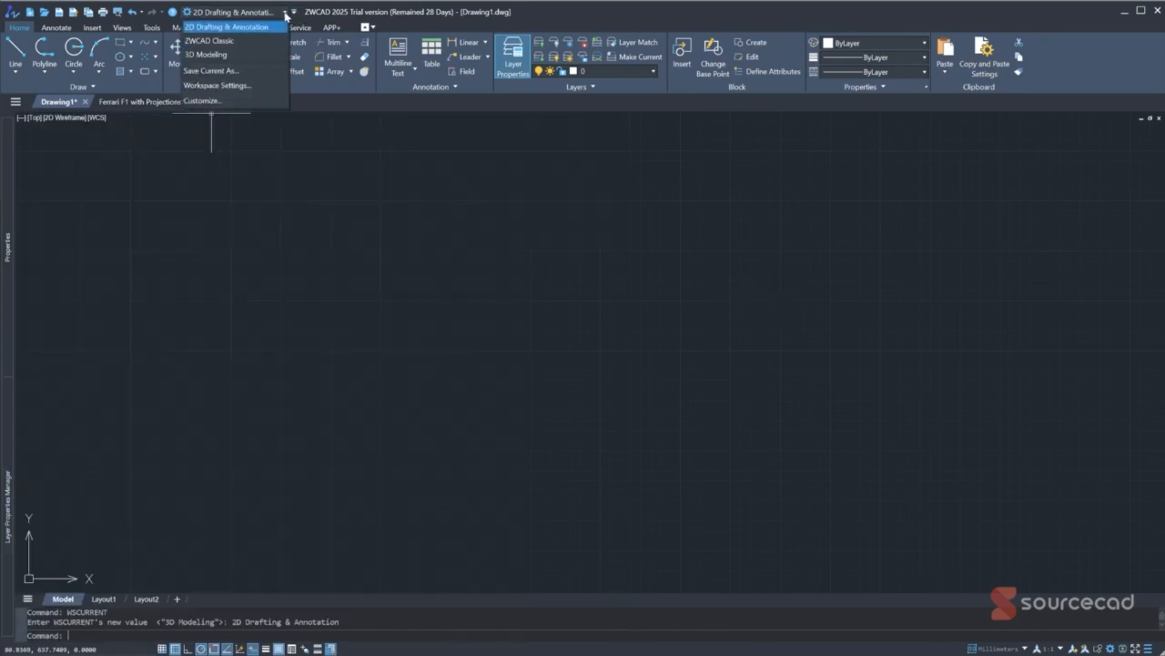
pyautogui.click(214, 54)
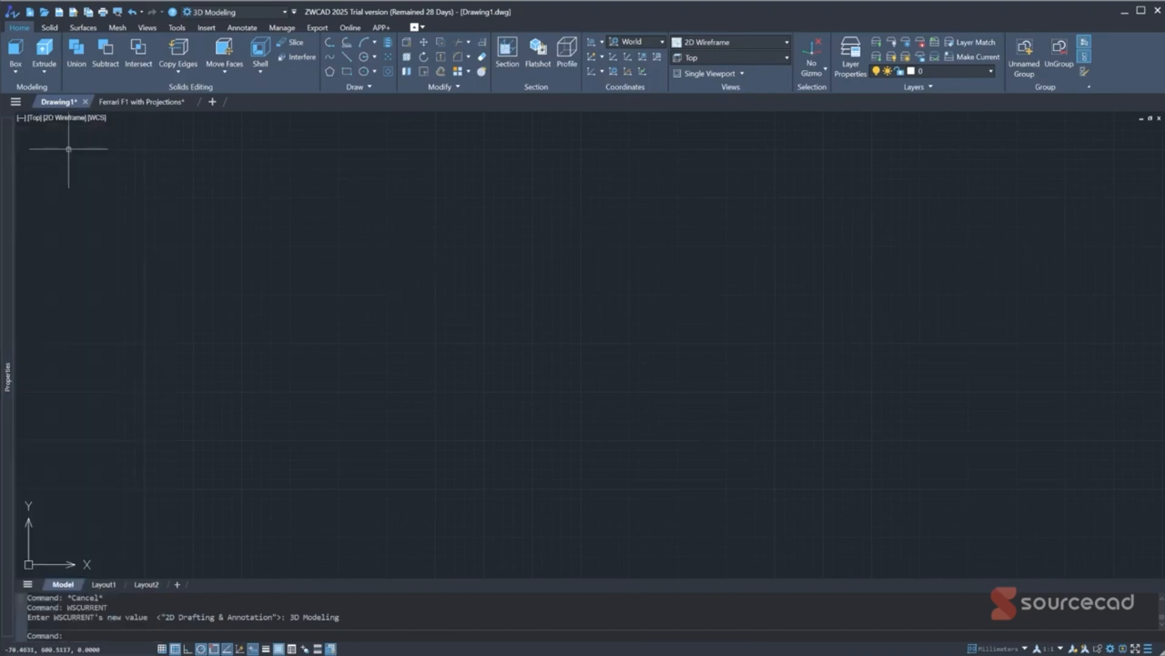
# Look through the ribbon's tool categories from Solid and Surfaces to Manage, ending on Annotate
pyautogui.click(49, 28)
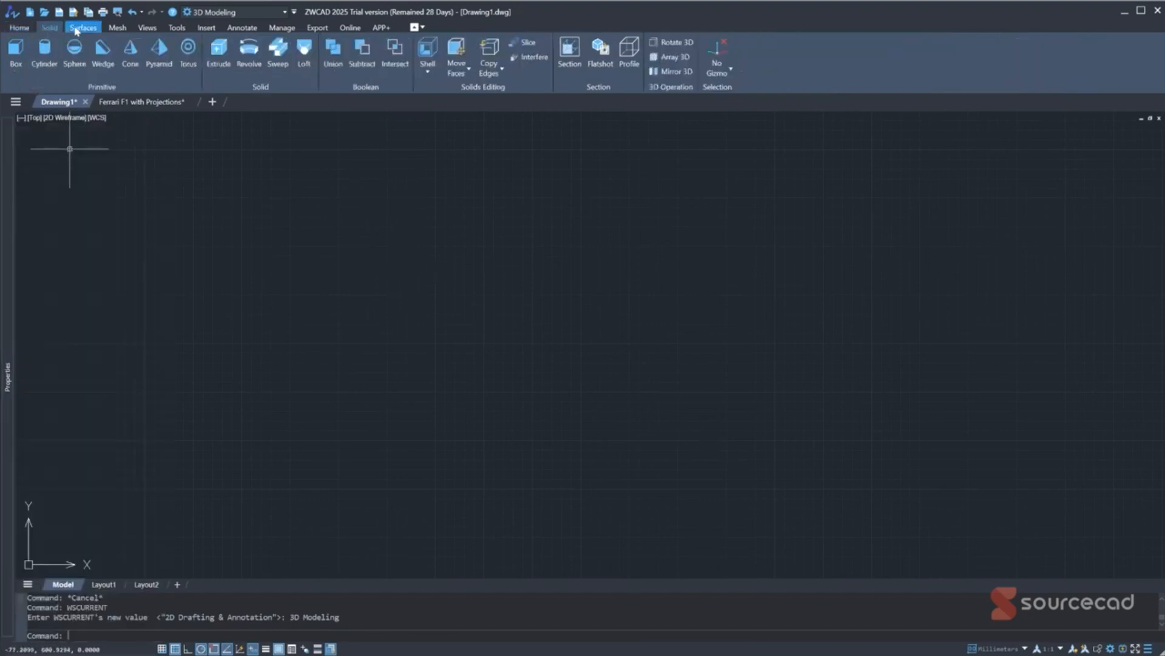
pyautogui.click(78, 28)
pyautogui.click(50, 28)
pyautogui.scroll(-4, 55, 31)
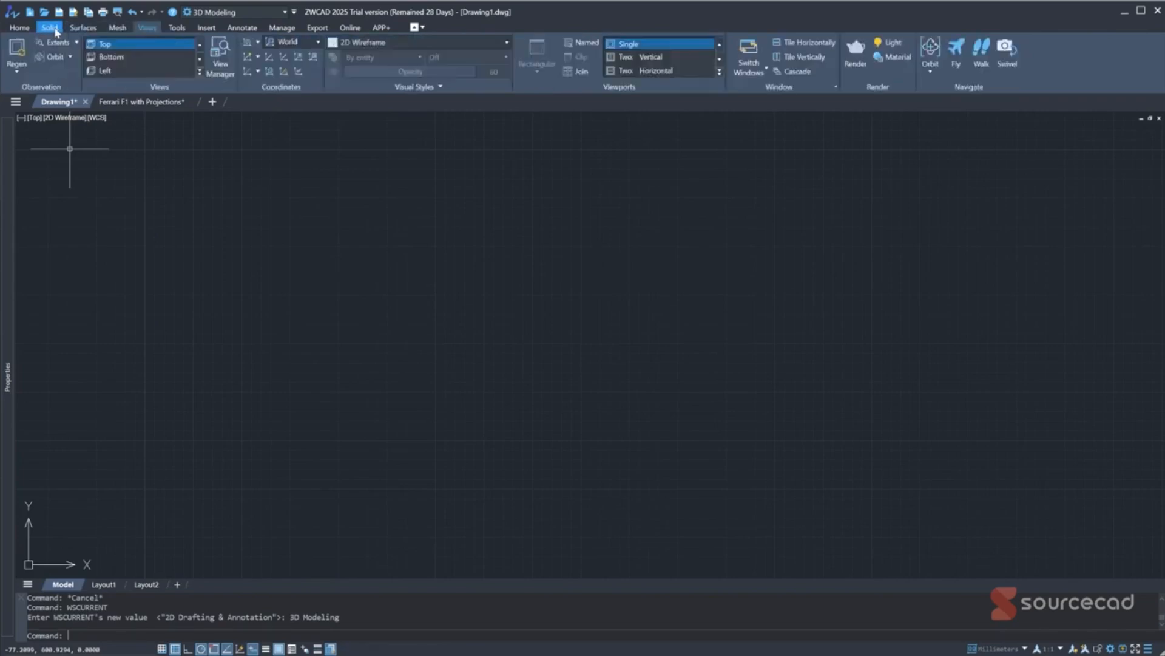
pyautogui.scroll(-2, 56, 32)
pyautogui.scroll(-1, 58, 32)
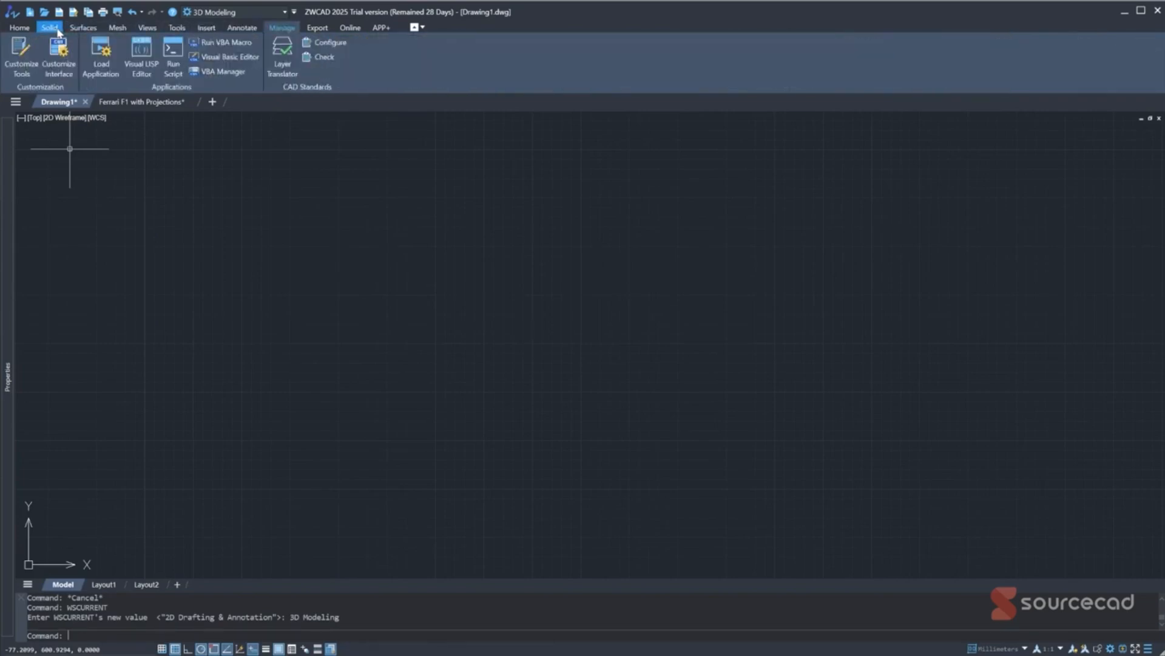
pyautogui.scroll(1, 60, 31)
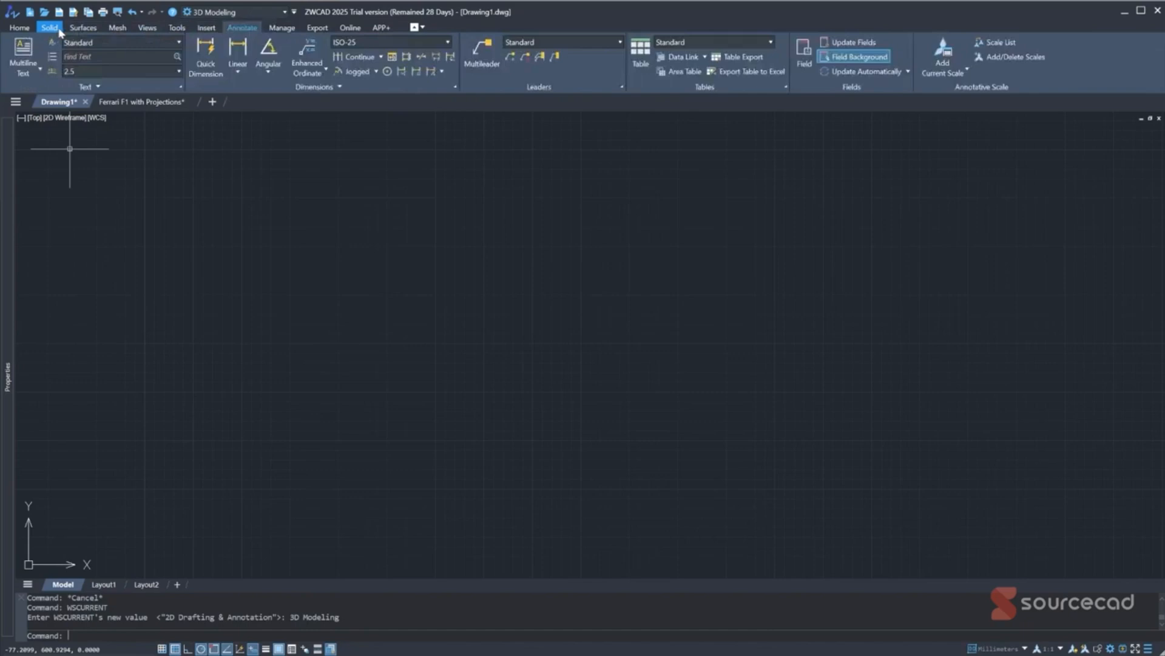
# Unlock the ribbon and move it as a floating palette to the middle of the drawing area
pyautogui.rightClick(244, 34)
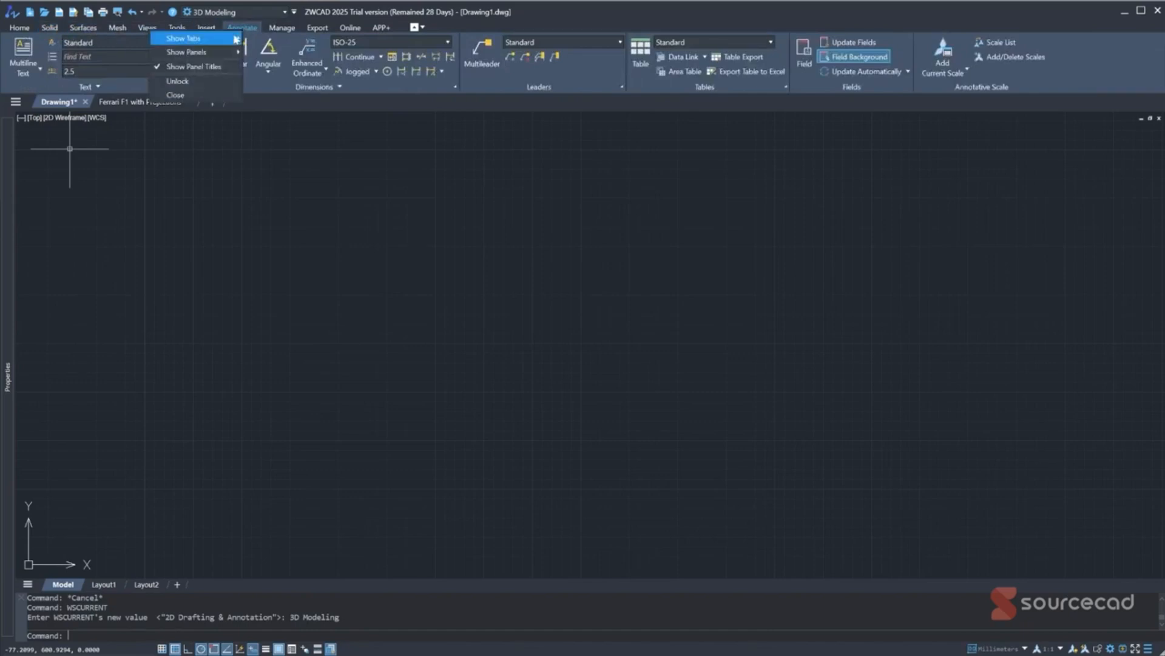
pyautogui.moveTo(195, 44)
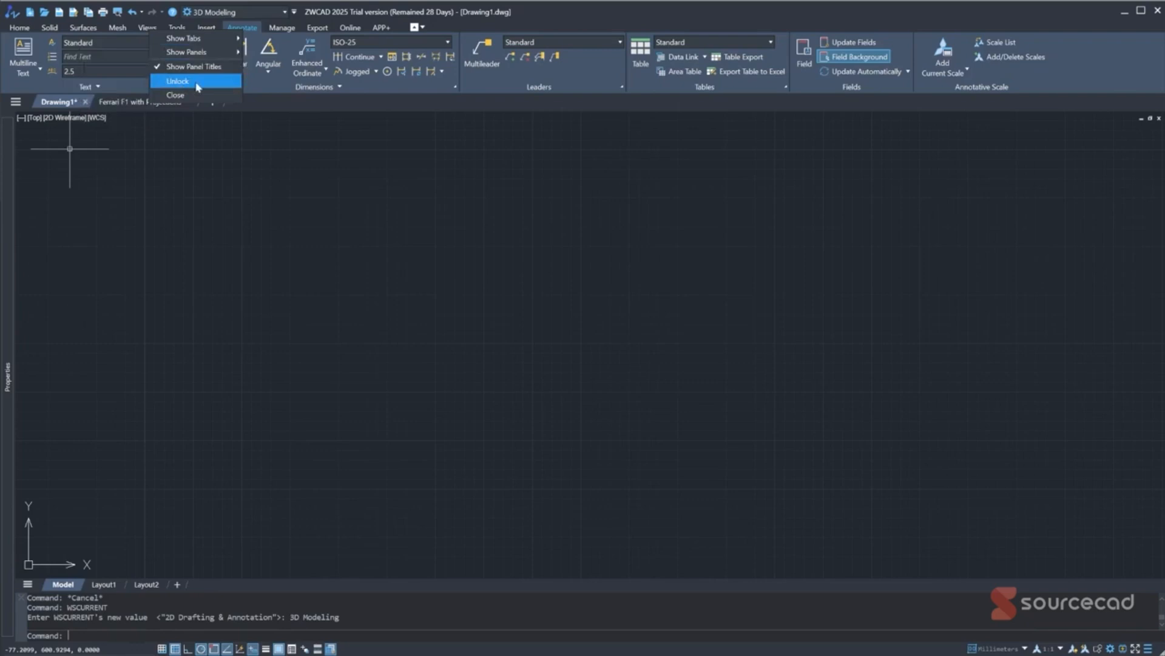
pyautogui.click(196, 84)
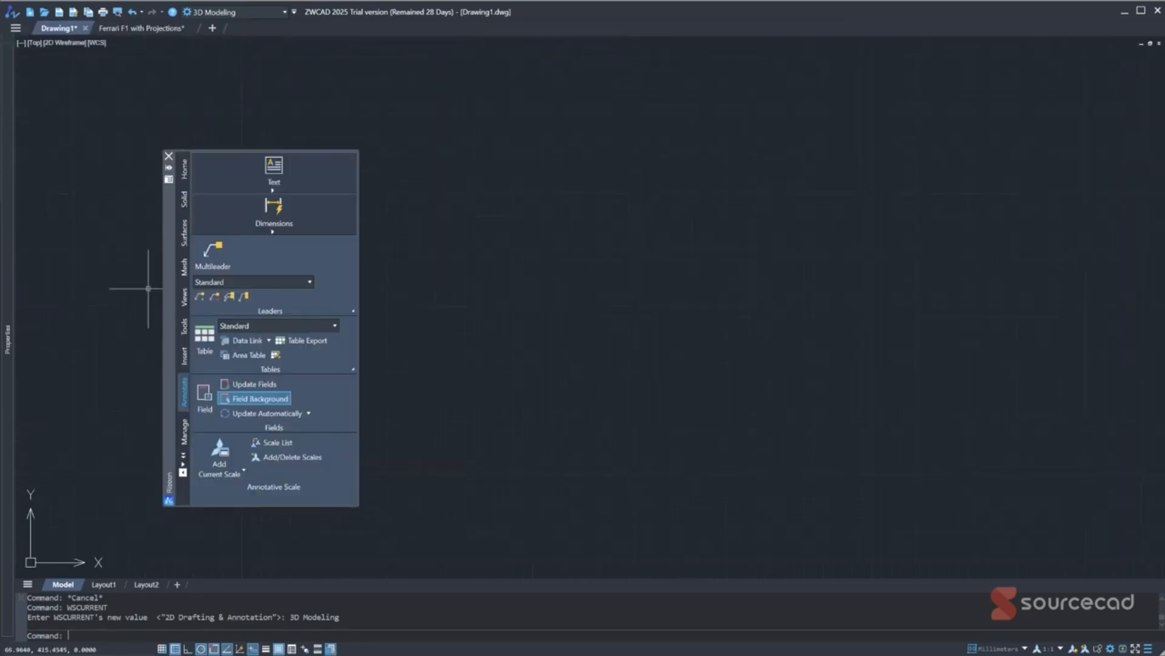
pyautogui.moveTo(170, 288); pyautogui.dragTo(418, 265)
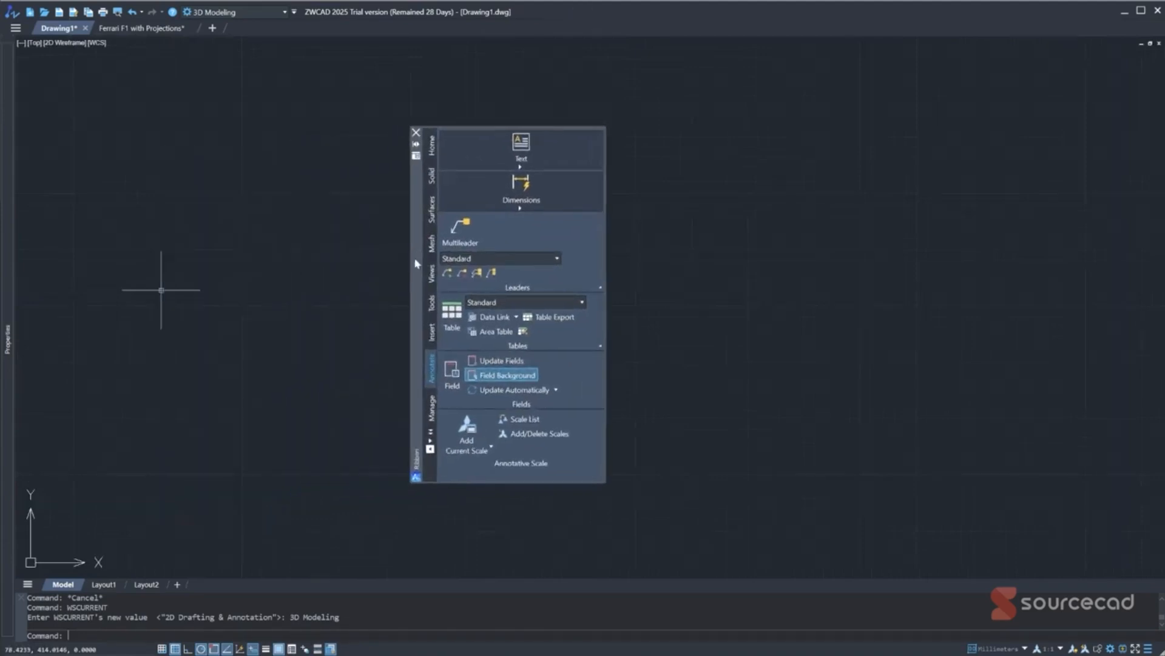
# Show the Tools category on the floating ribbon, and dock the ribbon back above the drawing area
pyautogui.click(432, 335)
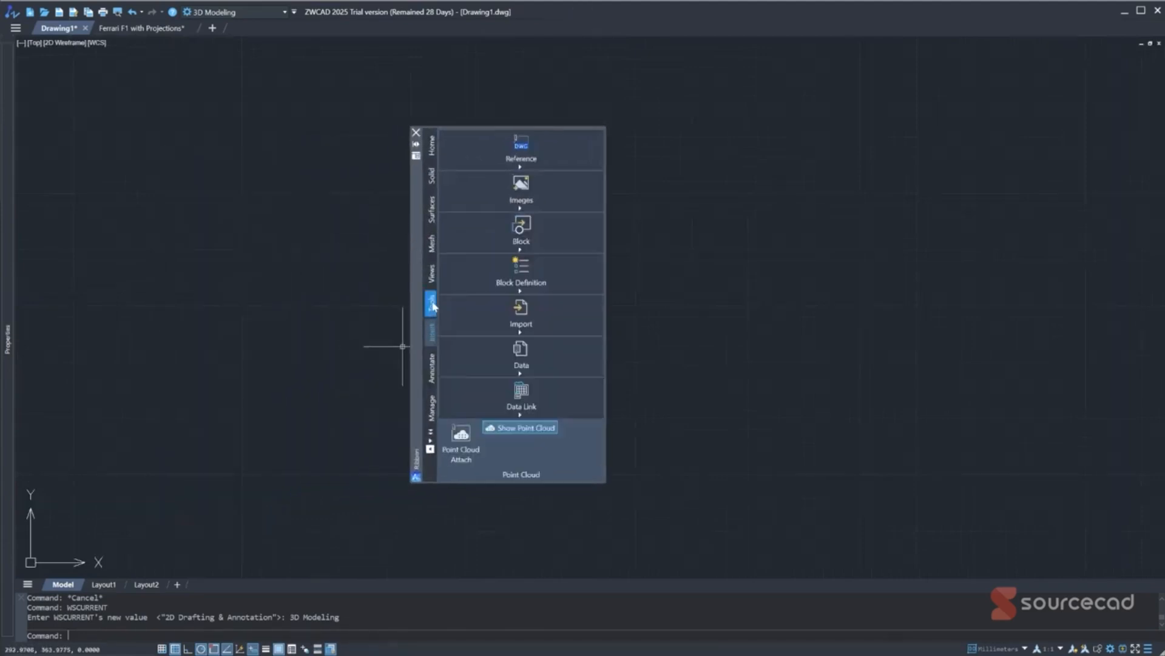
pyautogui.click(432, 302)
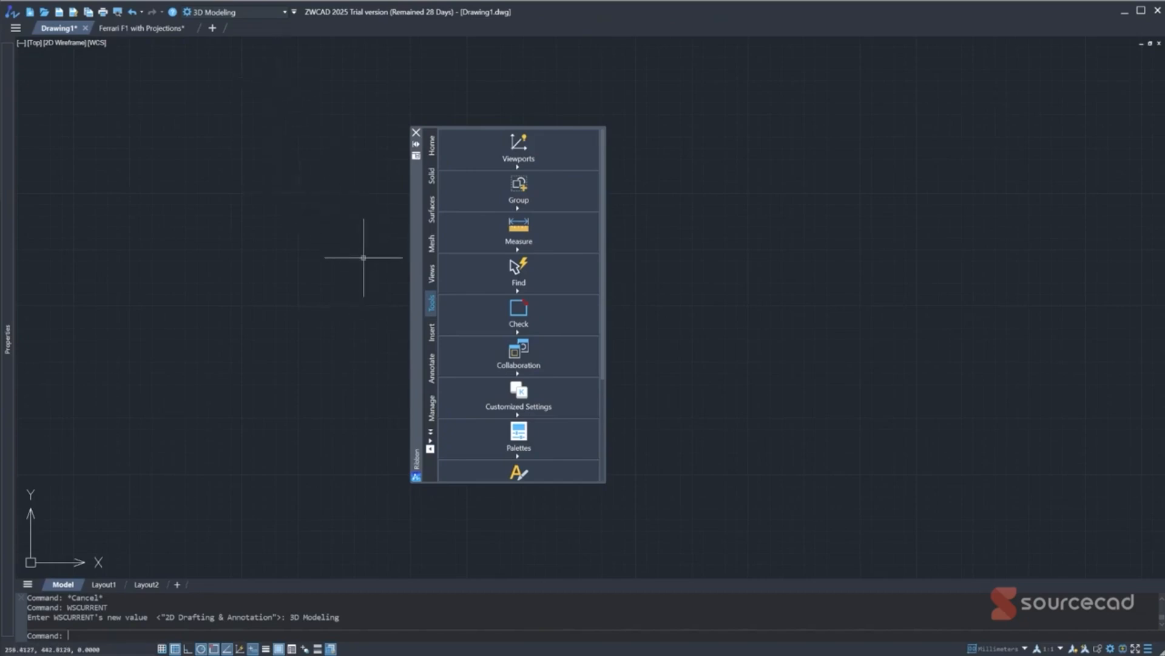
pyautogui.moveTo(418, 284); pyautogui.dragTo(585, 18)
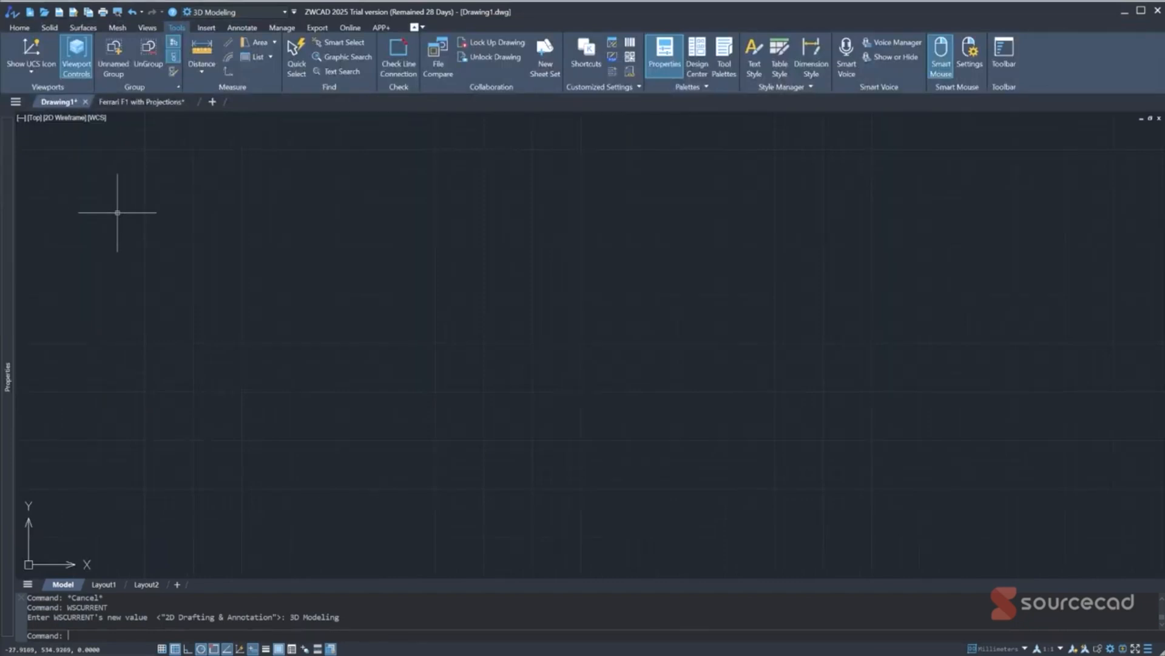
# Display the ribbon's keyboard key tips and use them to reach the Solid tools
pyautogui.press('alt')
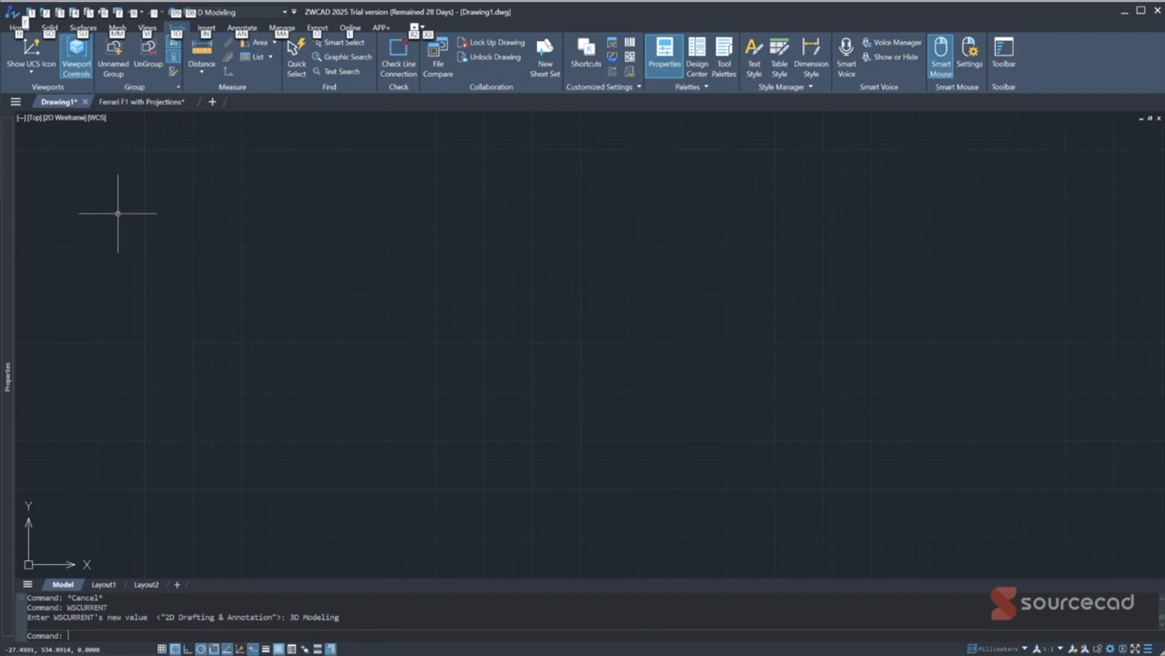
pyautogui.press('s')
pyautogui.press('o')
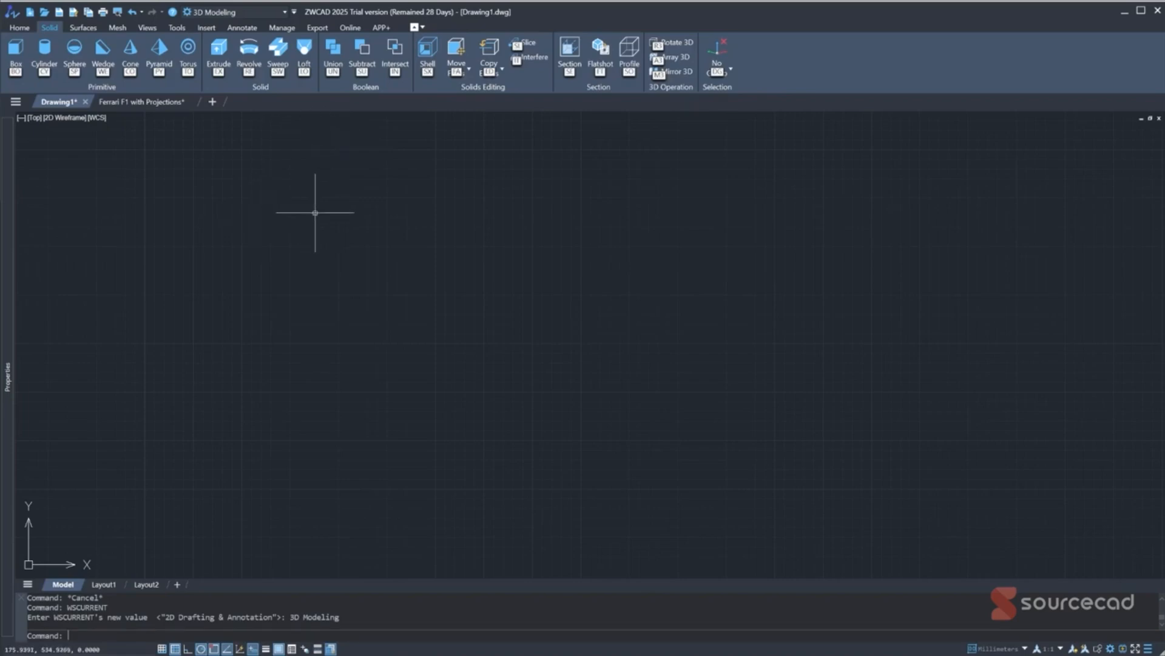
pyautogui.click(48, 28)
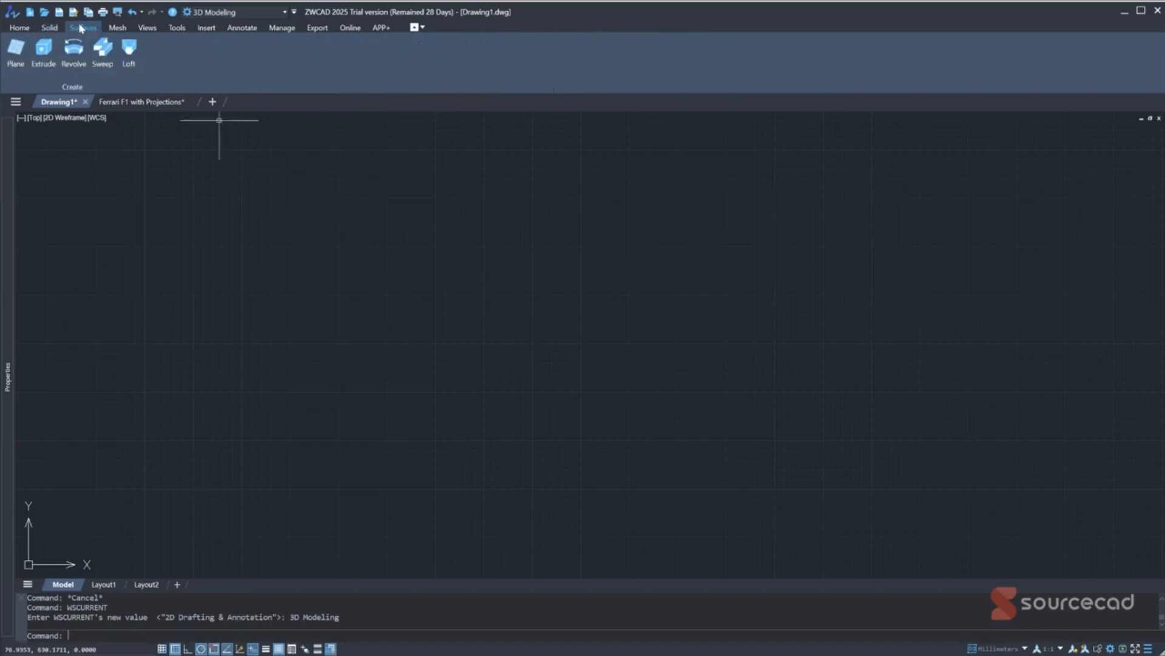
# Return to the Home tools and expand the Draw and Modify panels to examine their additional commands
pyautogui.click(20, 28)
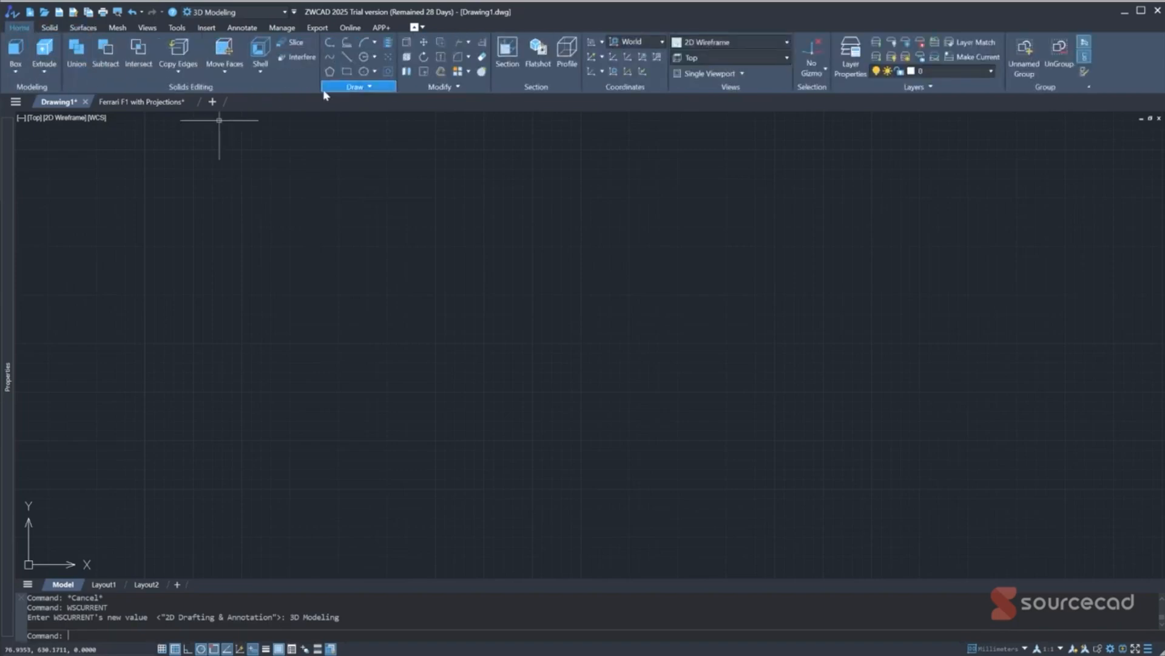
pyautogui.click(345, 89)
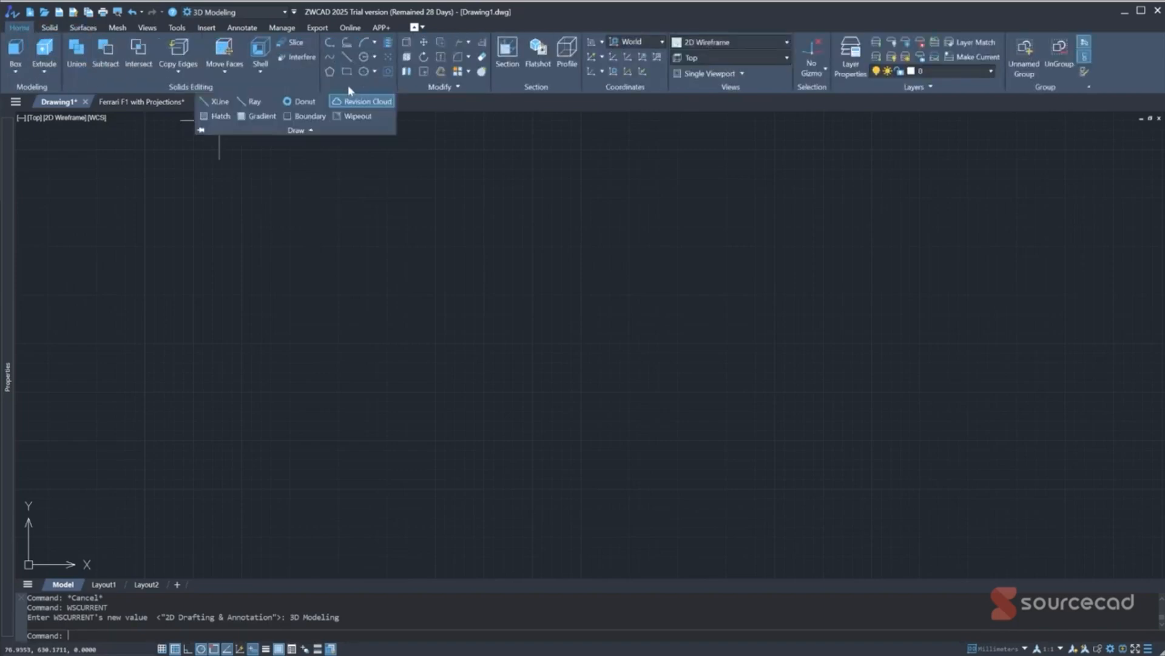
pyautogui.click(417, 91)
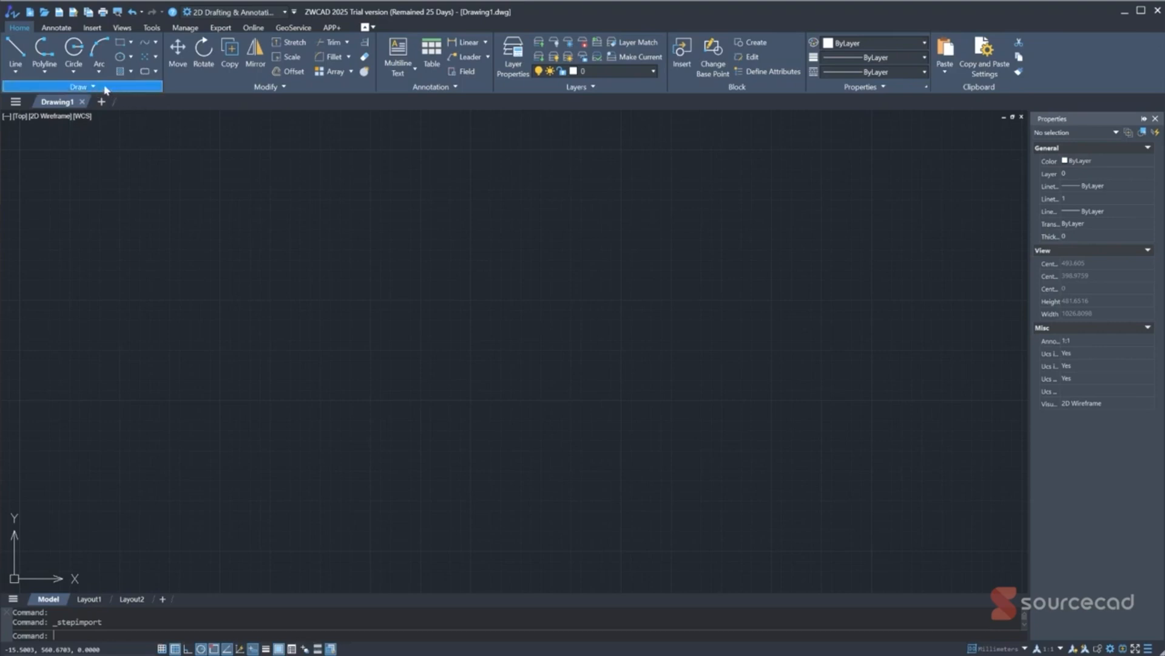
# Detach the Draw and Modify panels from the ribbon and float them in the drawing area, with Modify below Draw
pyautogui.moveTo(111, 90); pyautogui.dragTo(238, 91)
pyautogui.moveTo(327, 91)
pyautogui.mouseDown()
pyautogui.moveTo(398, 90)
pyautogui.moveTo(384, 89)
pyautogui.moveTo(307, 228)
pyautogui.mouseUp()
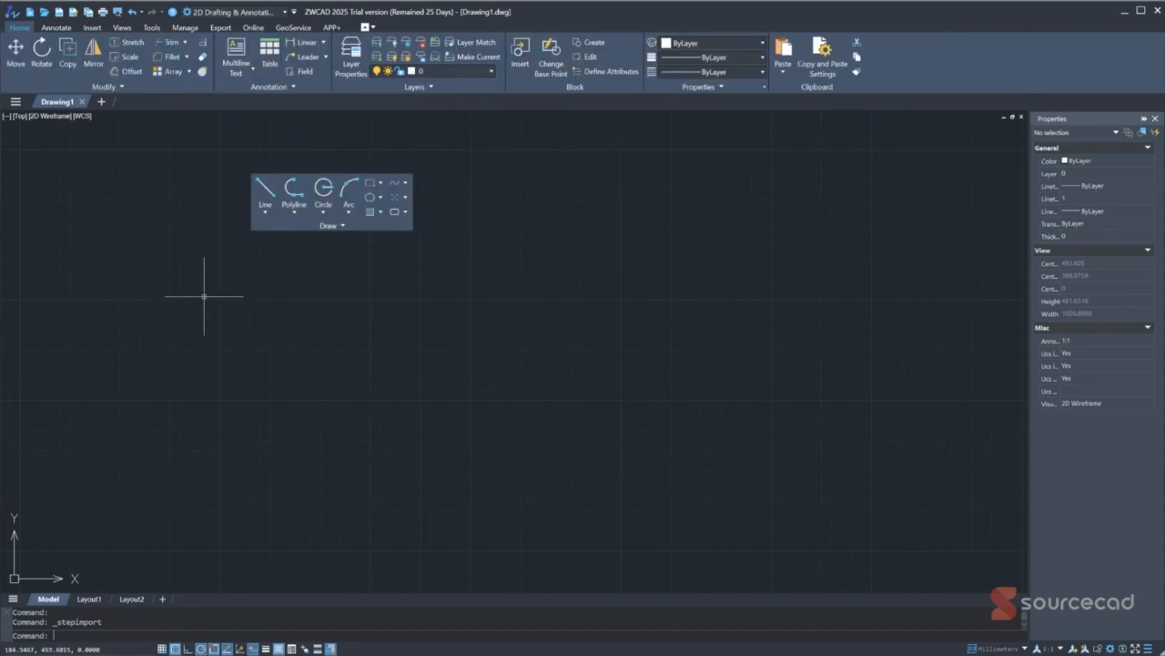
pyautogui.moveTo(168, 88); pyautogui.dragTo(354, 326)
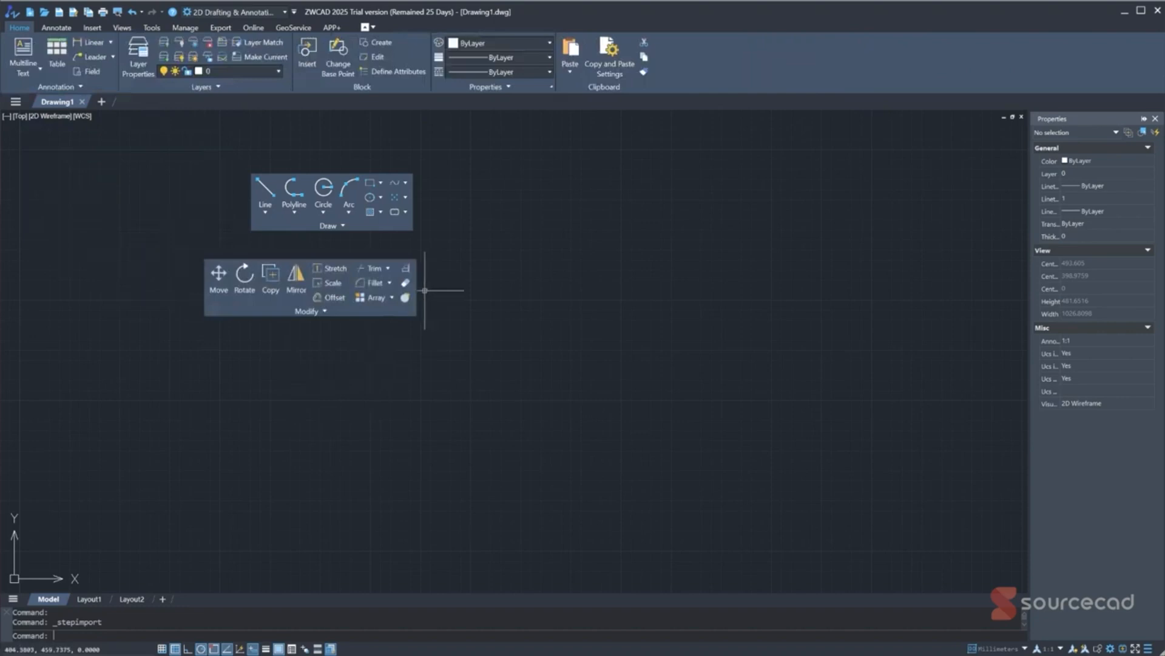
# Toggle the orientation of the floating Modify panel and switch it back
pyautogui.click(319, 312)
pyautogui.click(314, 229)
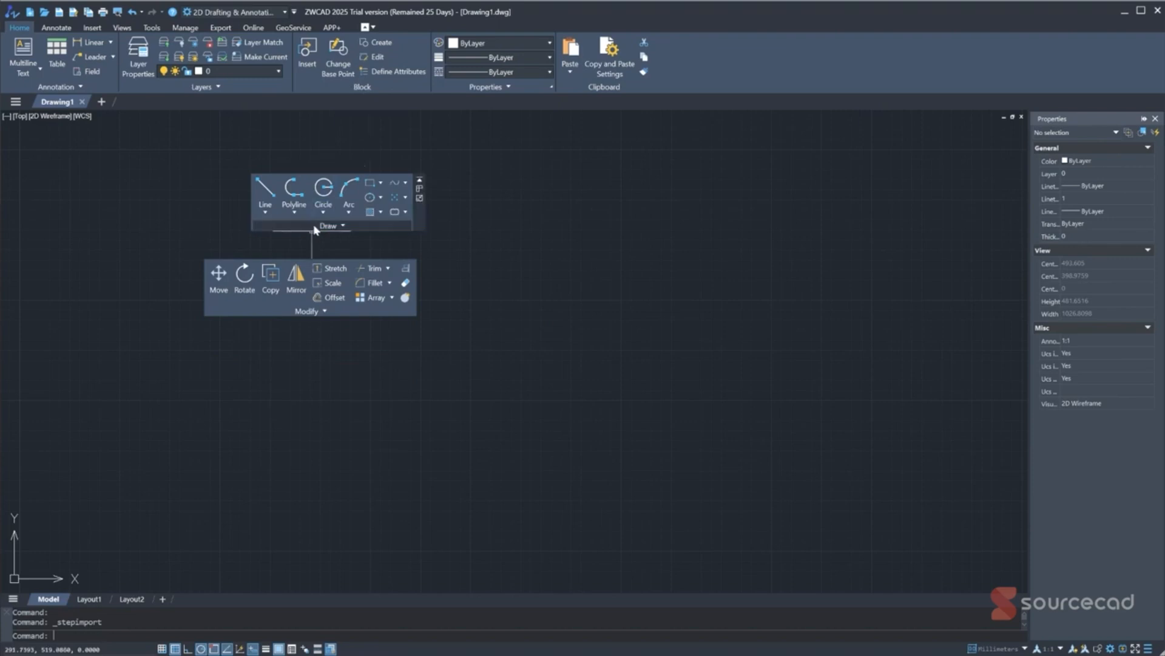
pyautogui.click(306, 311)
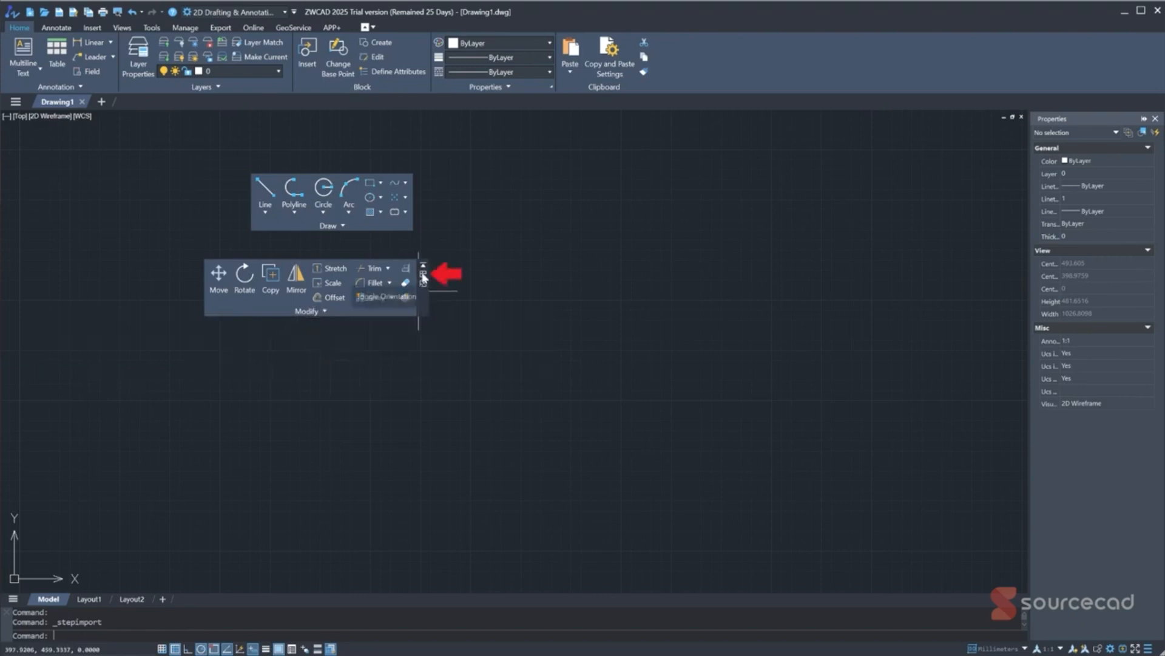
pyautogui.click(423, 278)
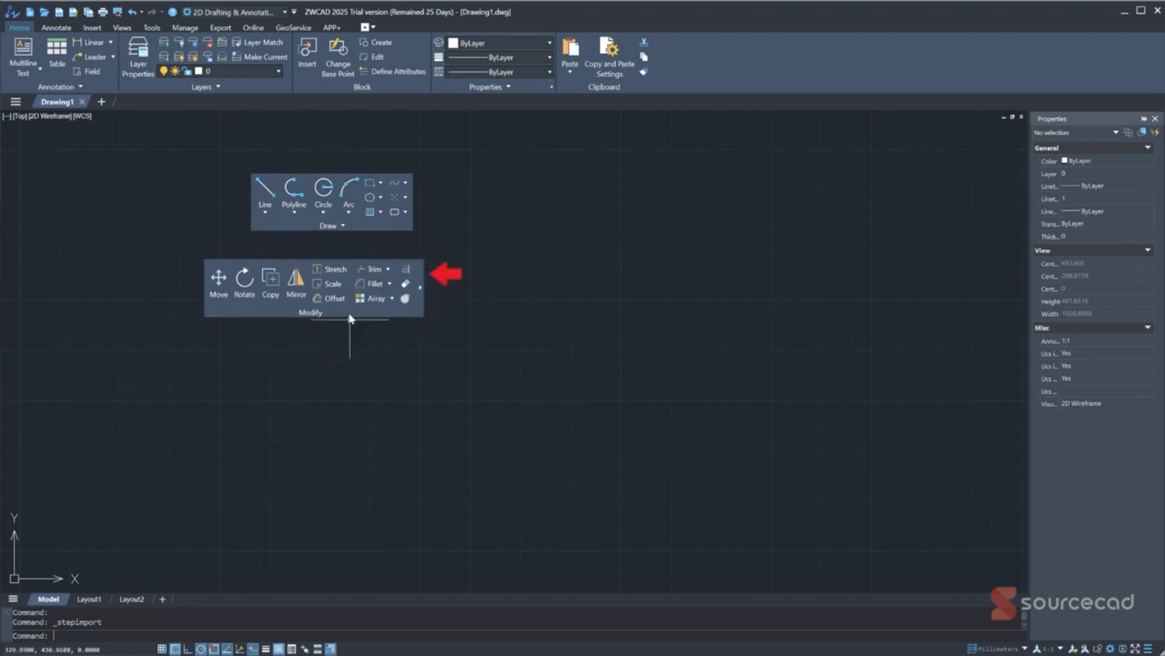
pyautogui.click(419, 300)
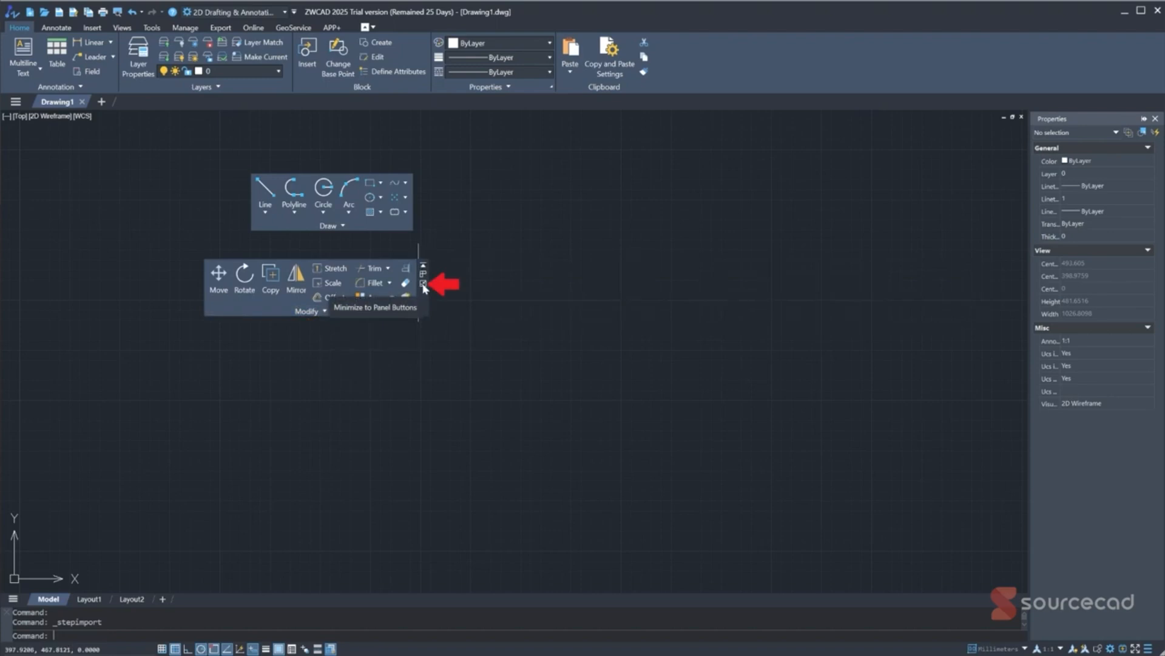
# Minimize the floating Modify panel to a panel button and open its tools from there
pyautogui.click(424, 284)
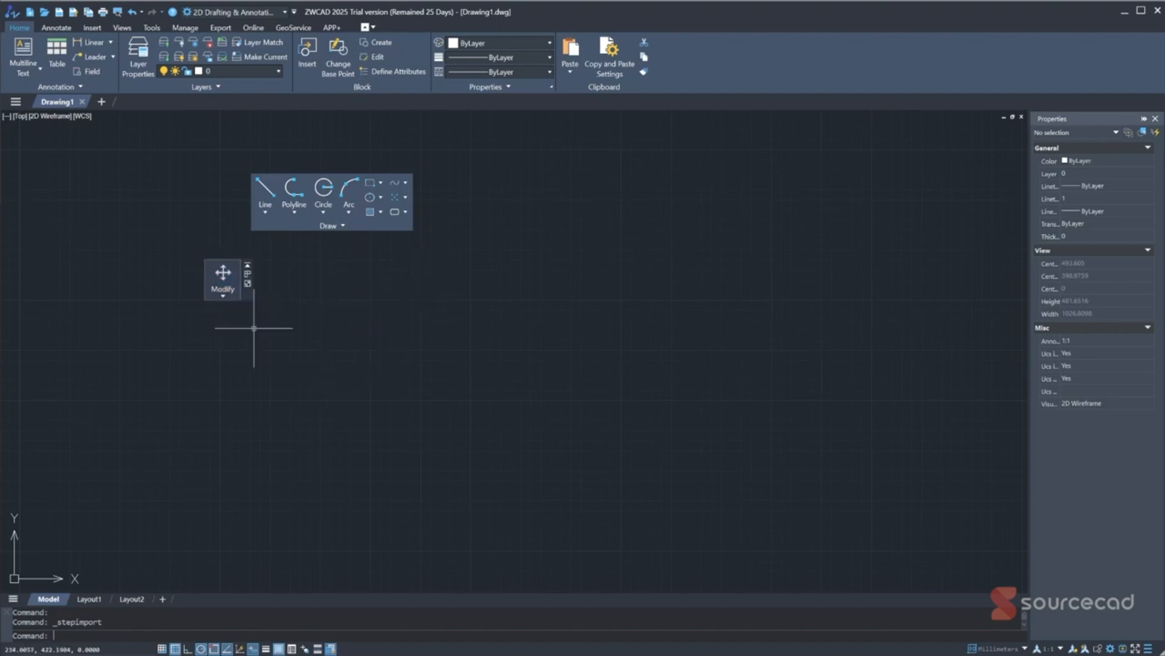
pyautogui.click(225, 284)
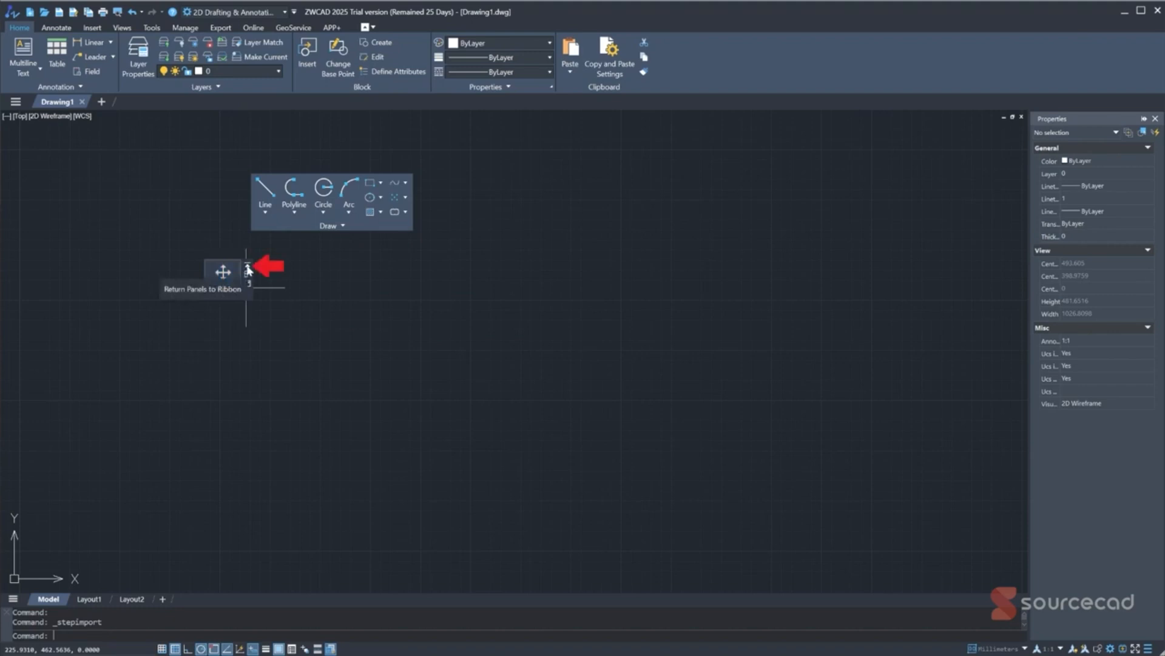
# Return the Modify and Draw panels to the ribbon and move Draw back to the first position, ahead of Modify
pyautogui.click(248, 269)
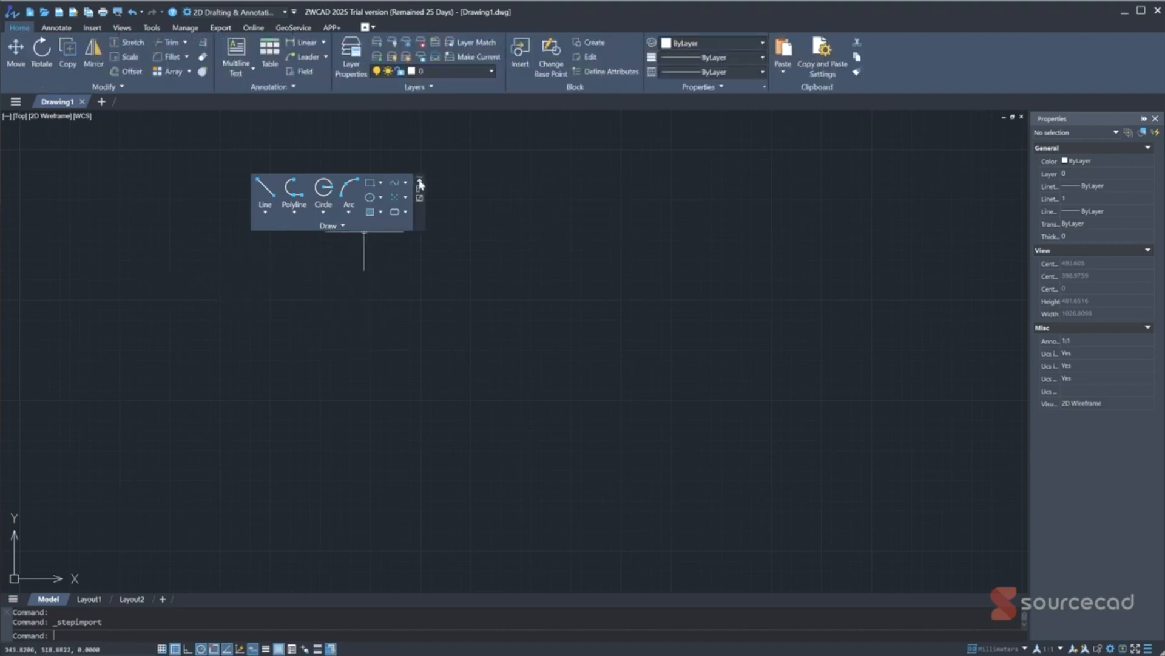
pyautogui.click(419, 181)
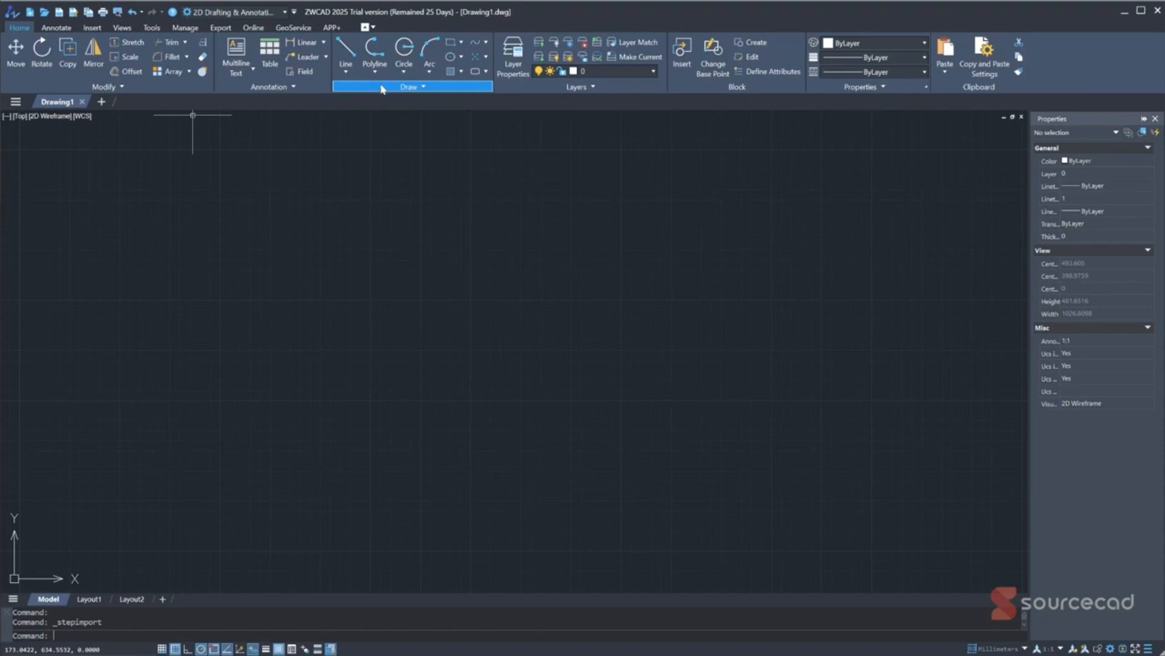
pyautogui.moveTo(382, 89); pyautogui.dragTo(19, 87)
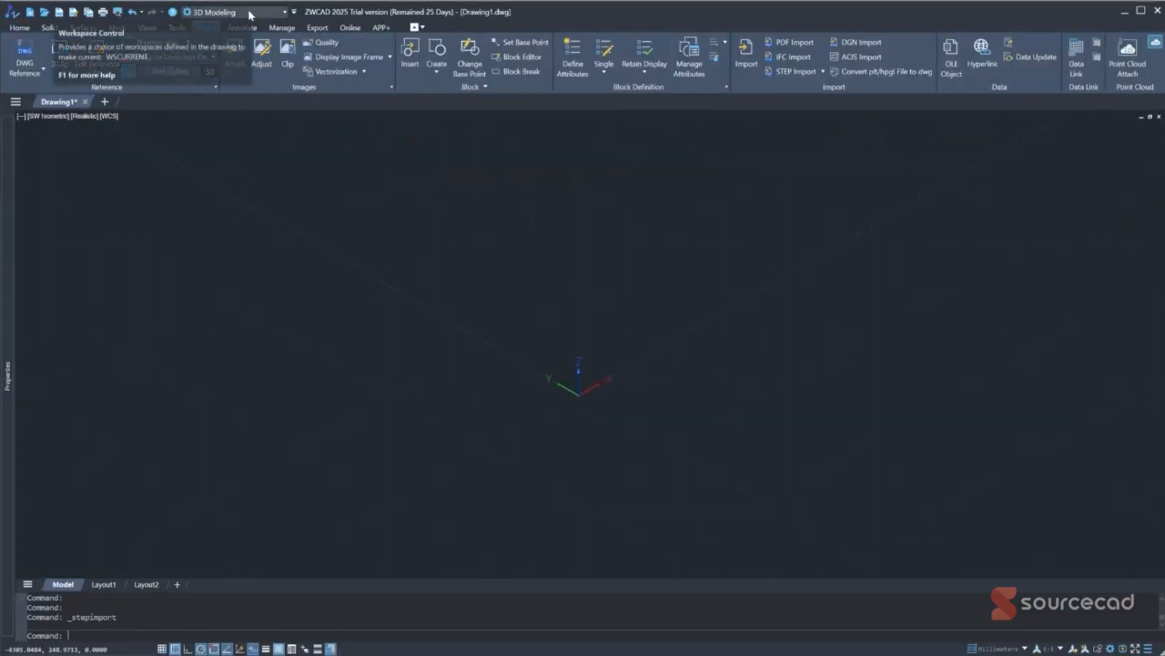
# Start a STEP import and choose the file Ferrari F1.STEP from the Desktop
pyautogui.click(793, 75)
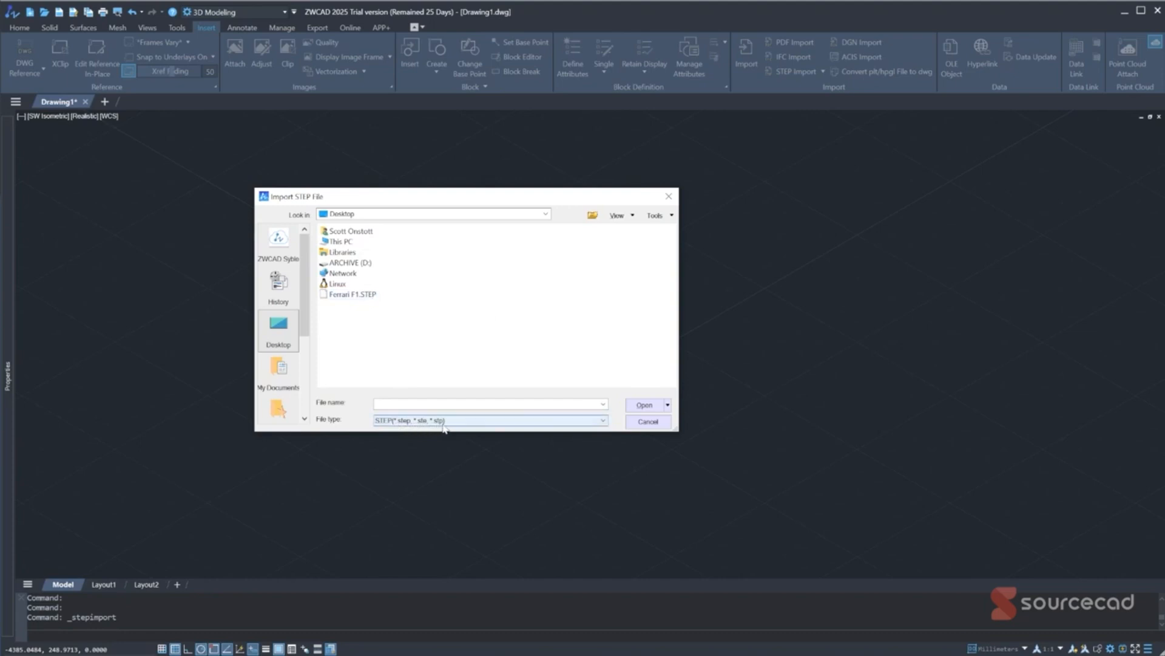
pyautogui.click(394, 295)
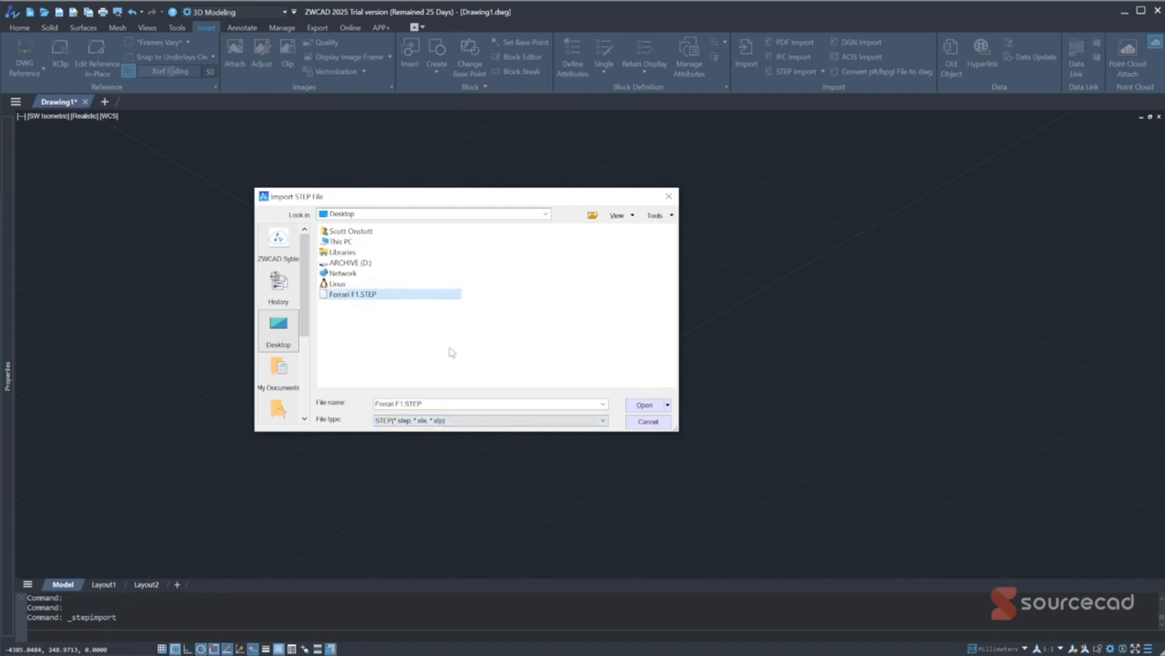
pyautogui.click(660, 409)
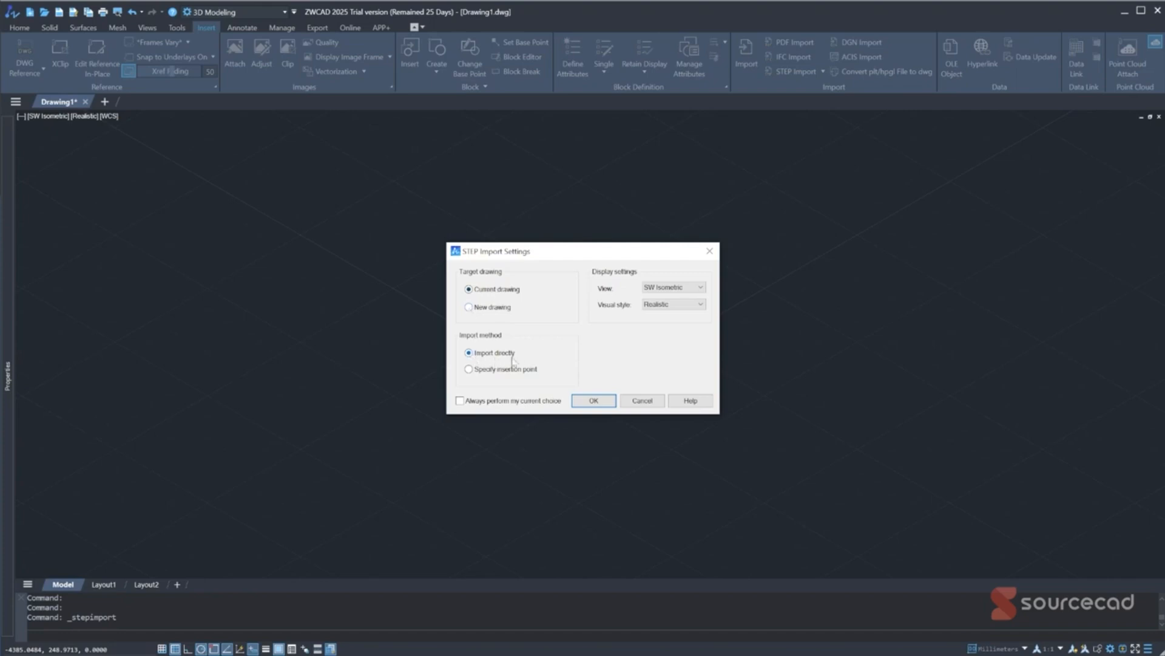
# Import the STEP file directly into the current drawing with the SW Isometric view and the Realistic visual style
pyautogui.click(469, 369)
pyautogui.click(470, 354)
pyautogui.click(671, 289)
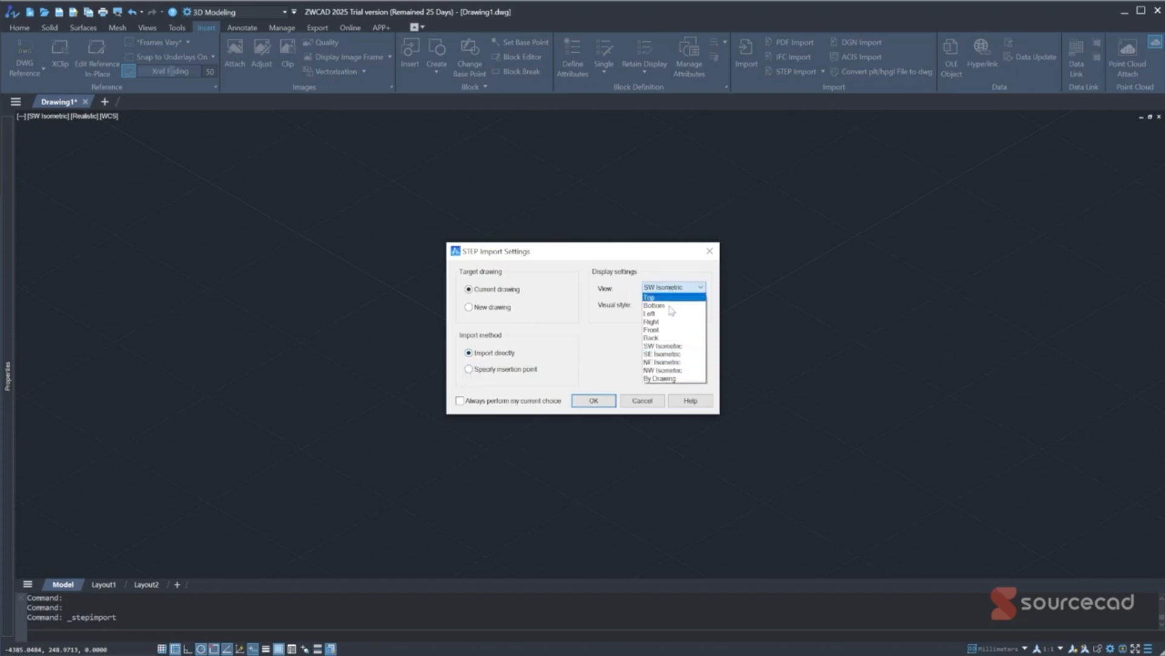
pyautogui.click(670, 347)
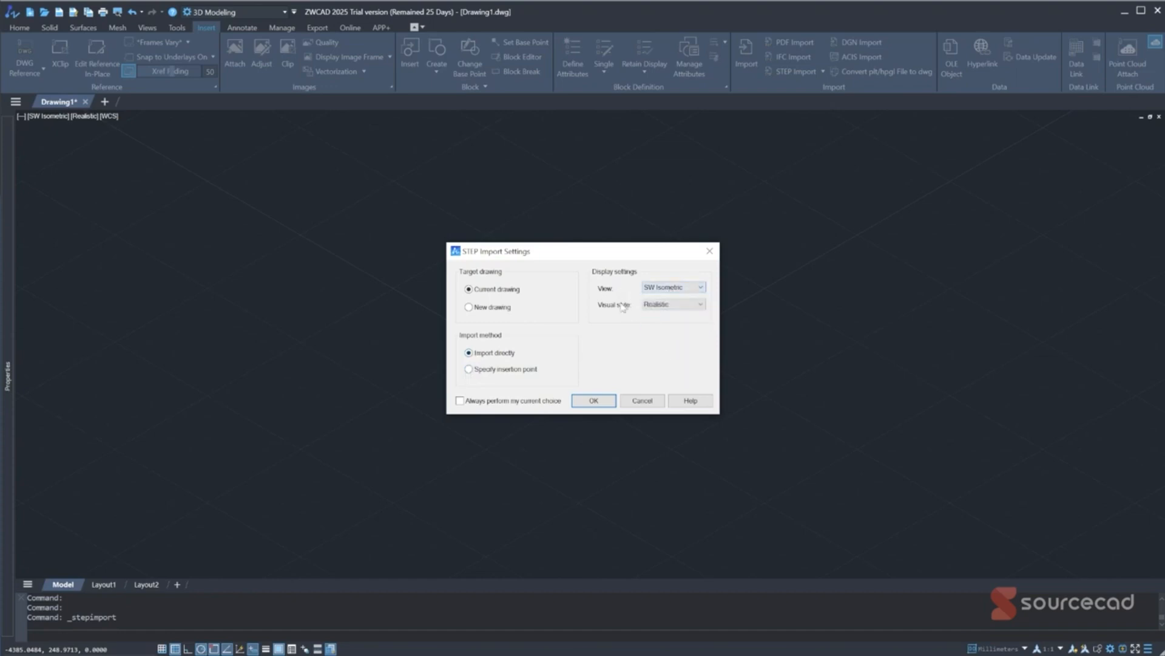
pyautogui.click(659, 304)
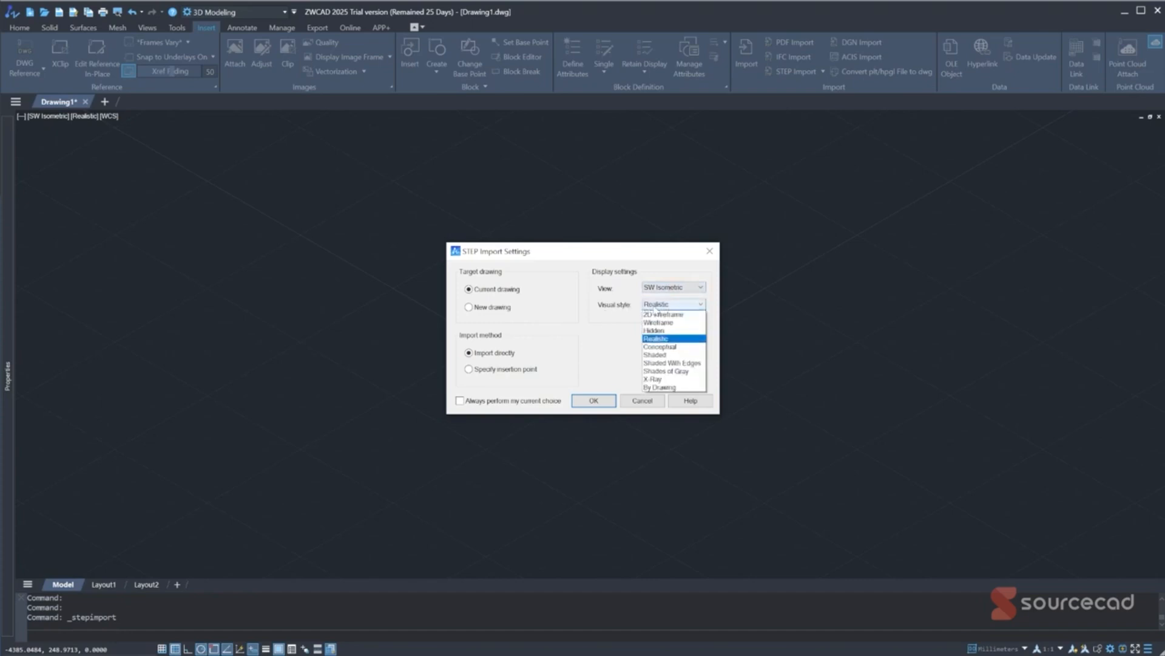
pyautogui.click(658, 339)
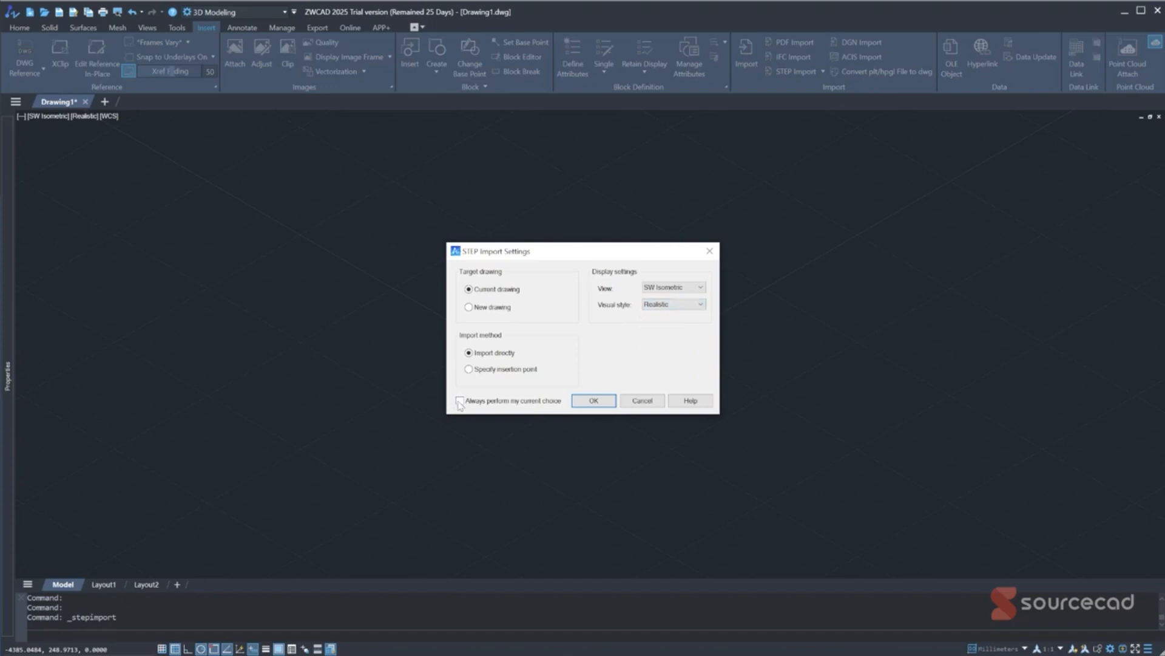
pyautogui.click(581, 402)
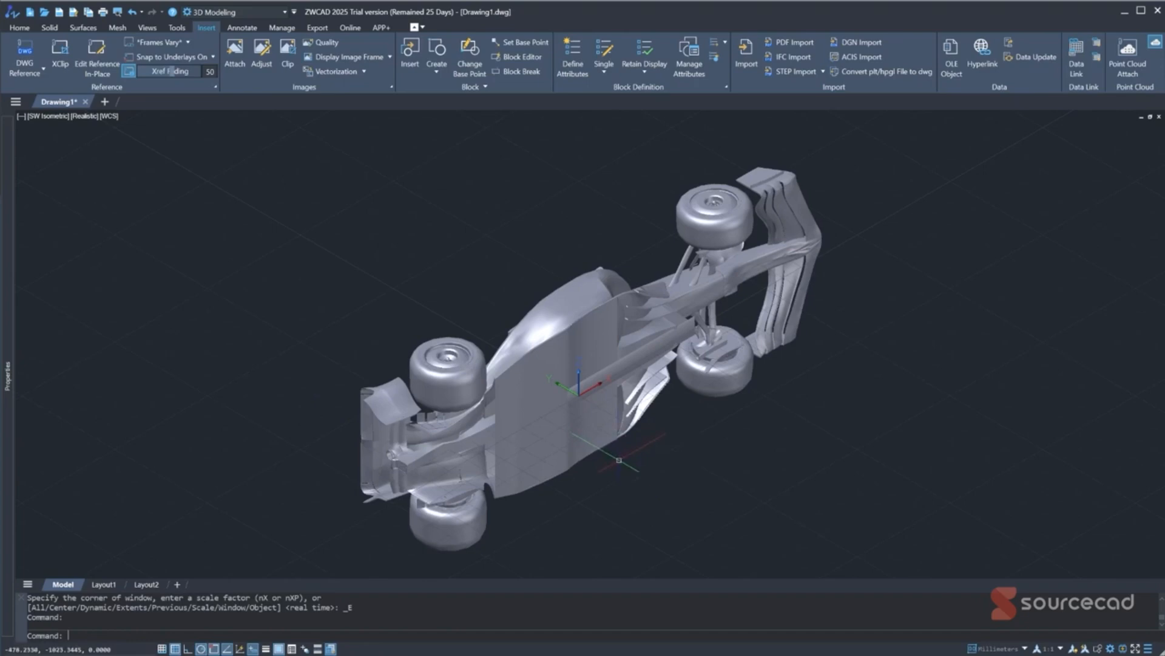
# Rotate the UCS by -90 degrees about the Y axis
pyautogui.click(572, 395)
pyautogui.write('UCS')
pyautogui.press('Return')
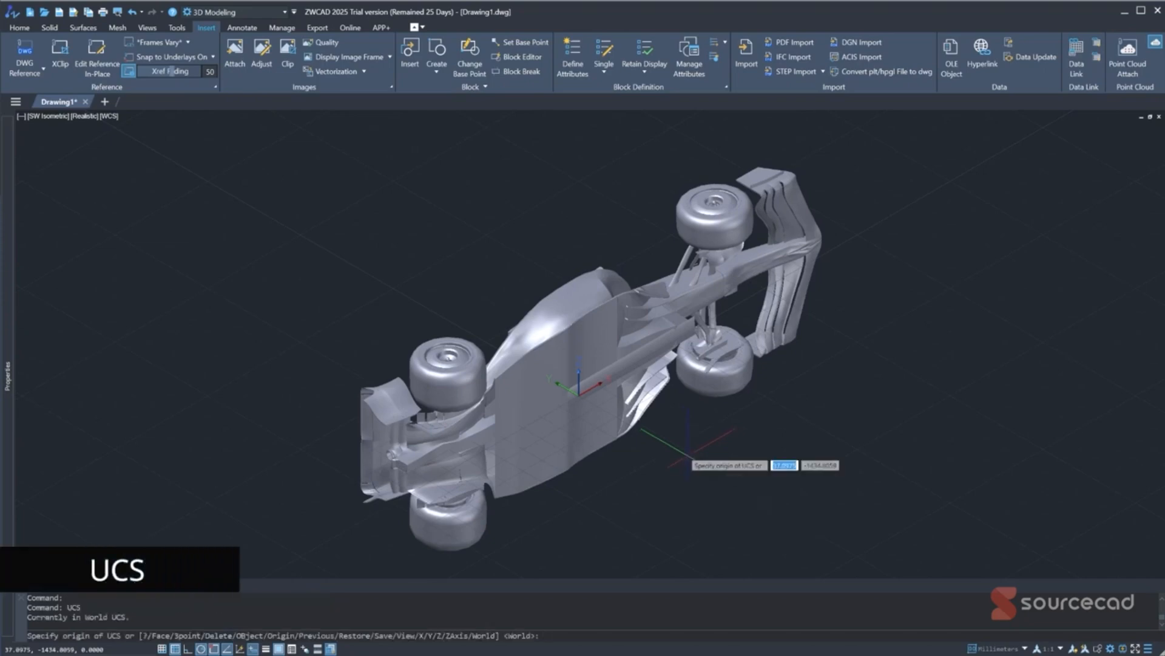
pyautogui.write('y')
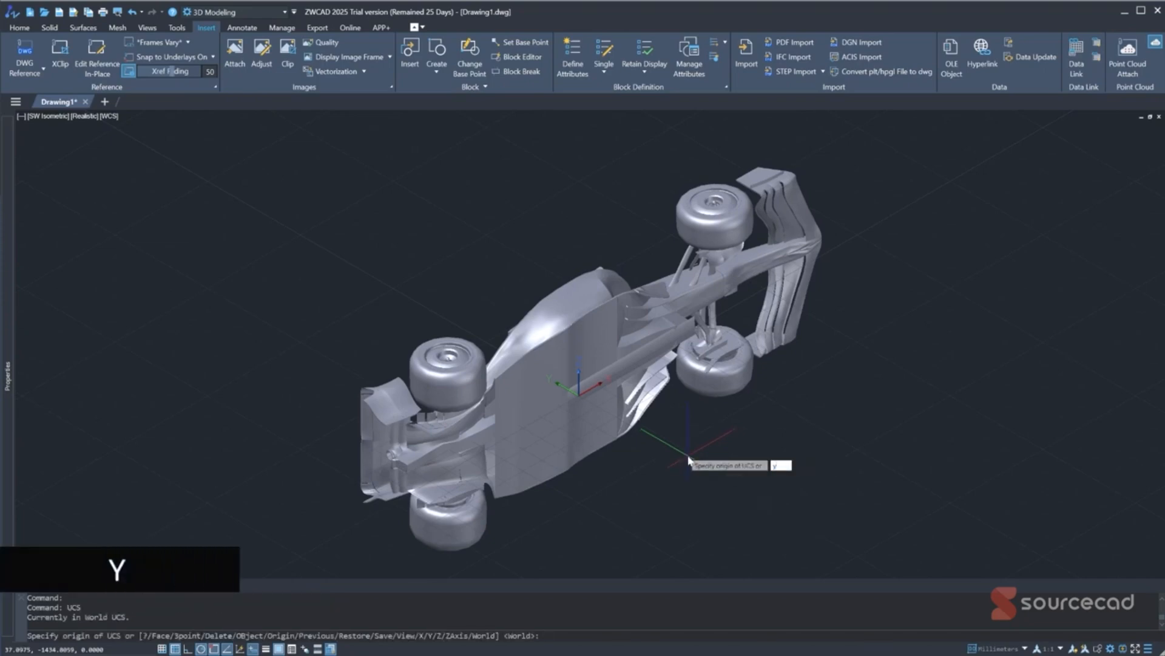
pyautogui.press('Return')
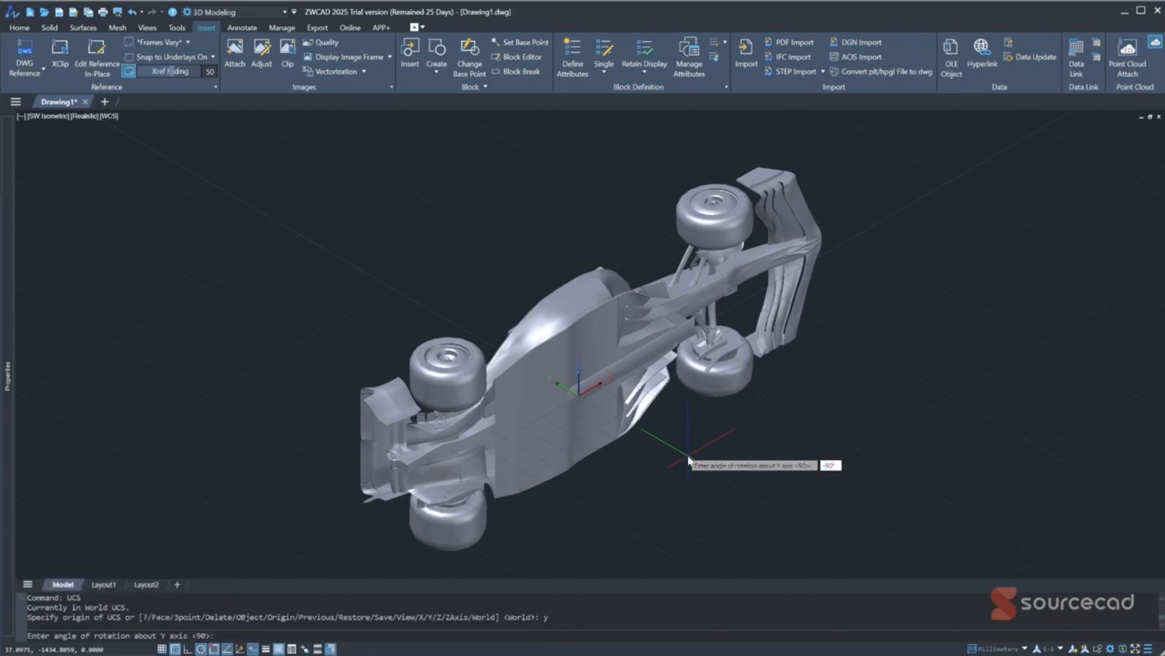
pyautogui.press('Return')
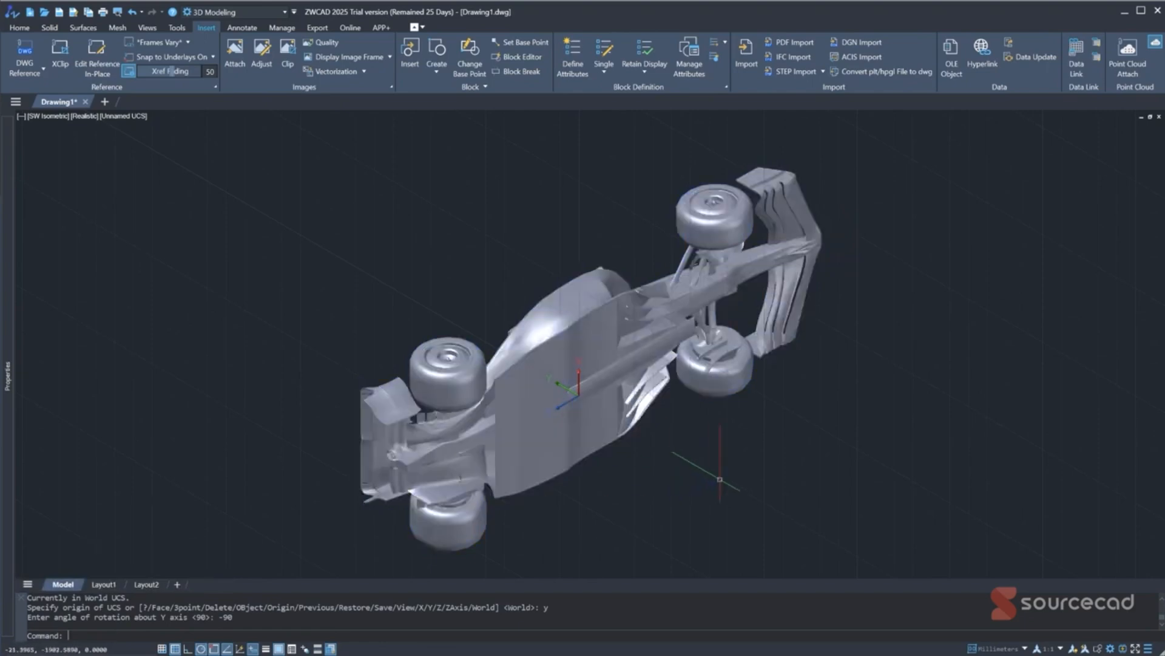
# Rotate the imported car model 270 degrees about base point 0,0
pyautogui.write('ro')
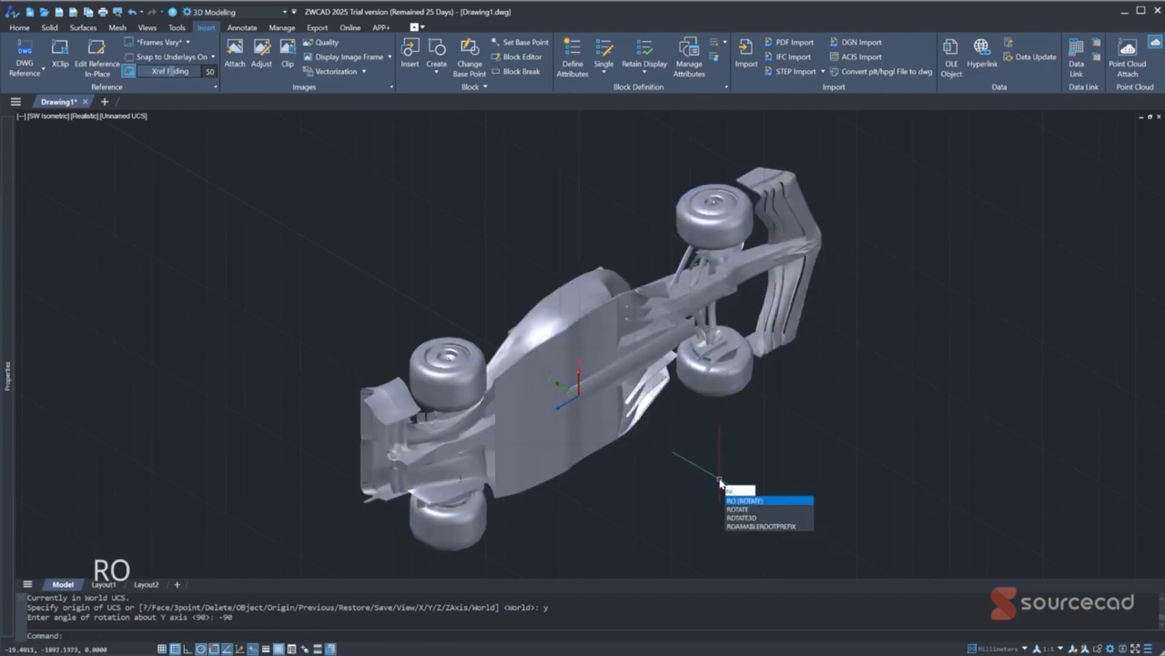
pyautogui.press('Return')
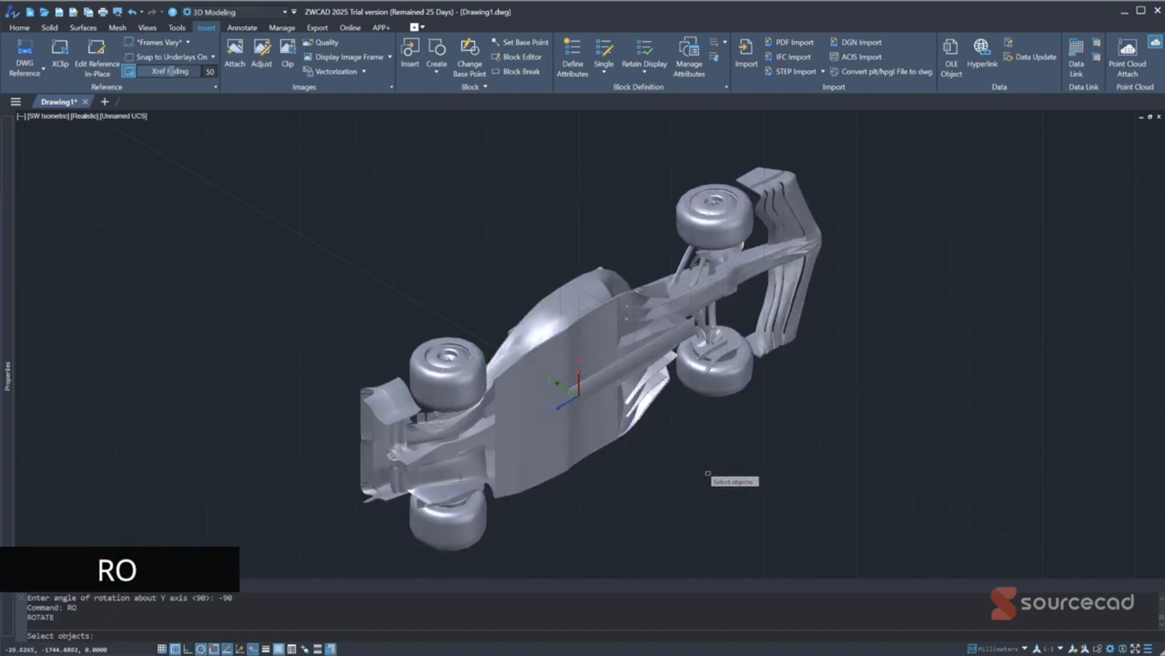
pyautogui.click(636, 363)
pyautogui.press('Return')
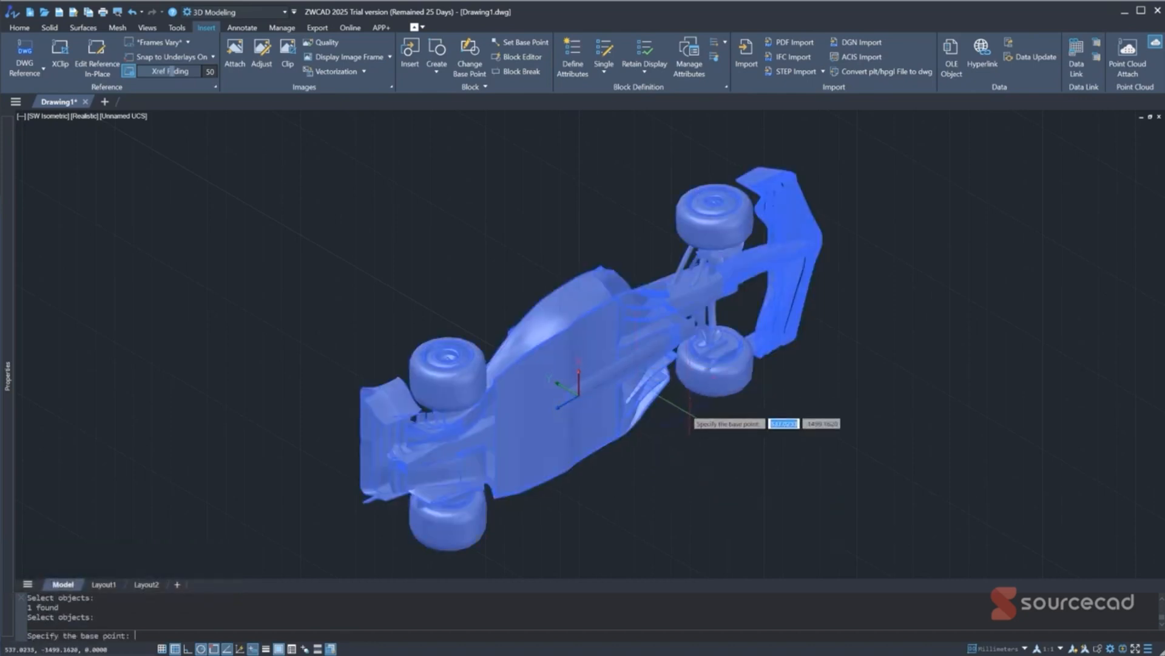
pyautogui.write('0,0')
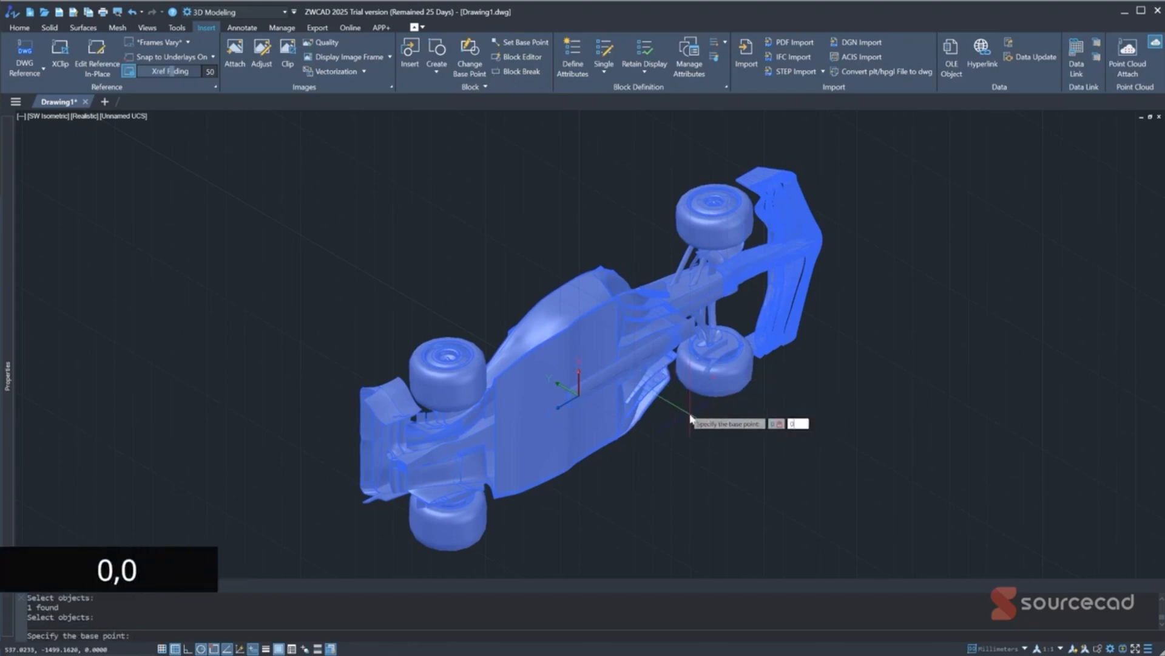
pyautogui.press('Return')
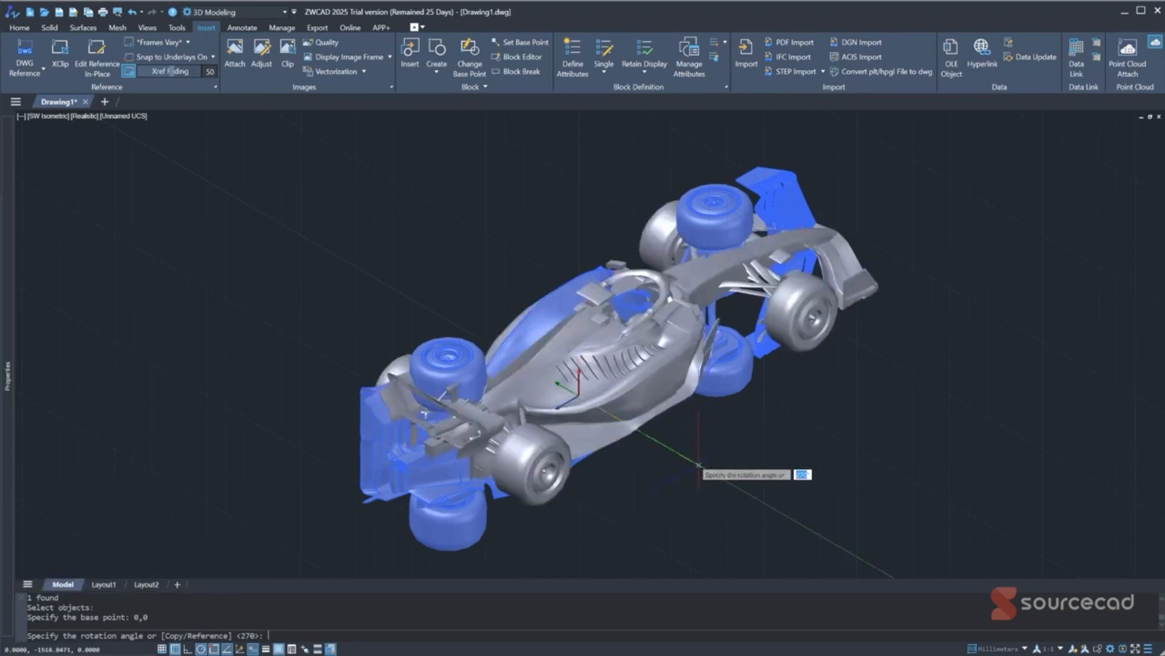
pyautogui.press('Return')
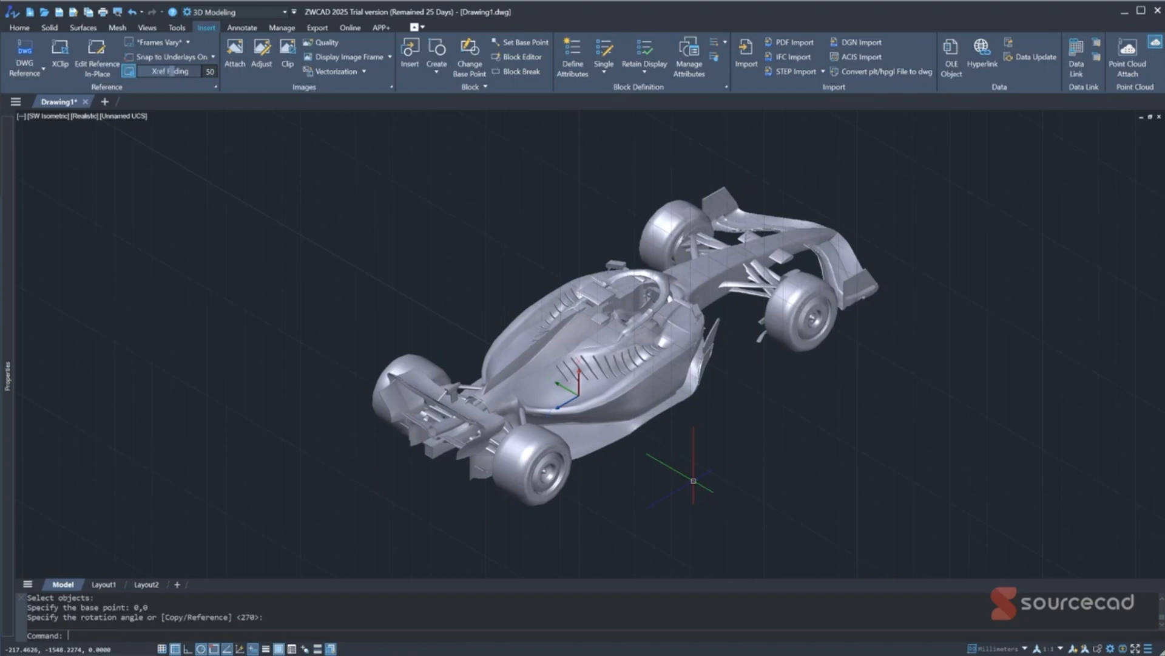
# Reset the UCS to World
pyautogui.write('UCS')
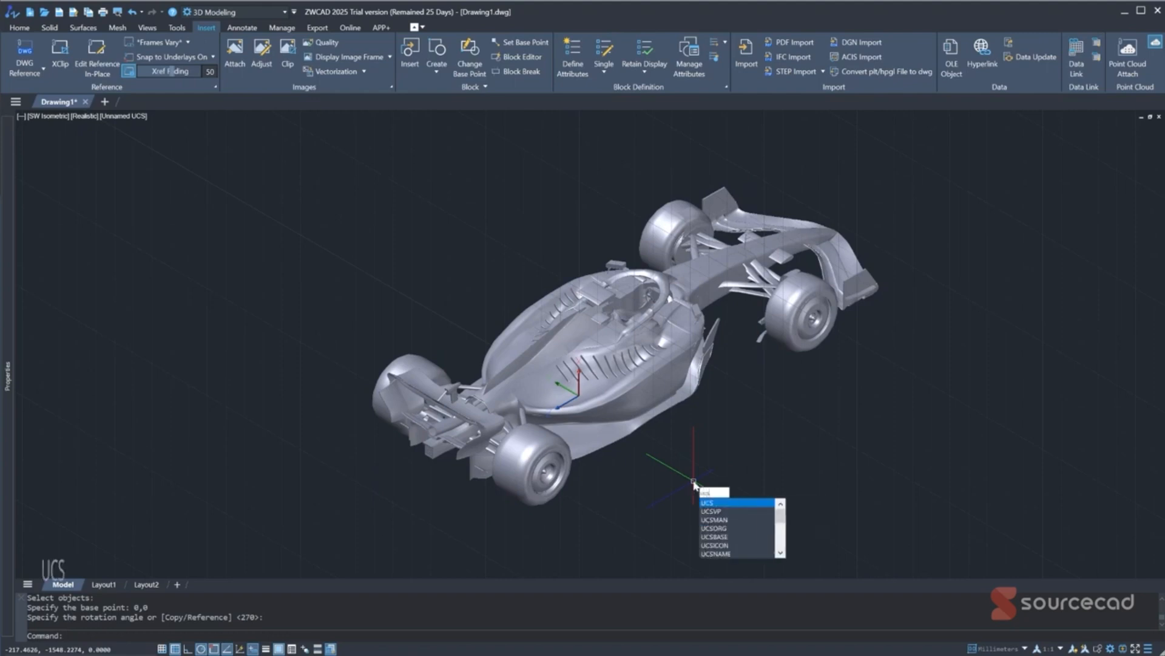
pyautogui.press('Return')
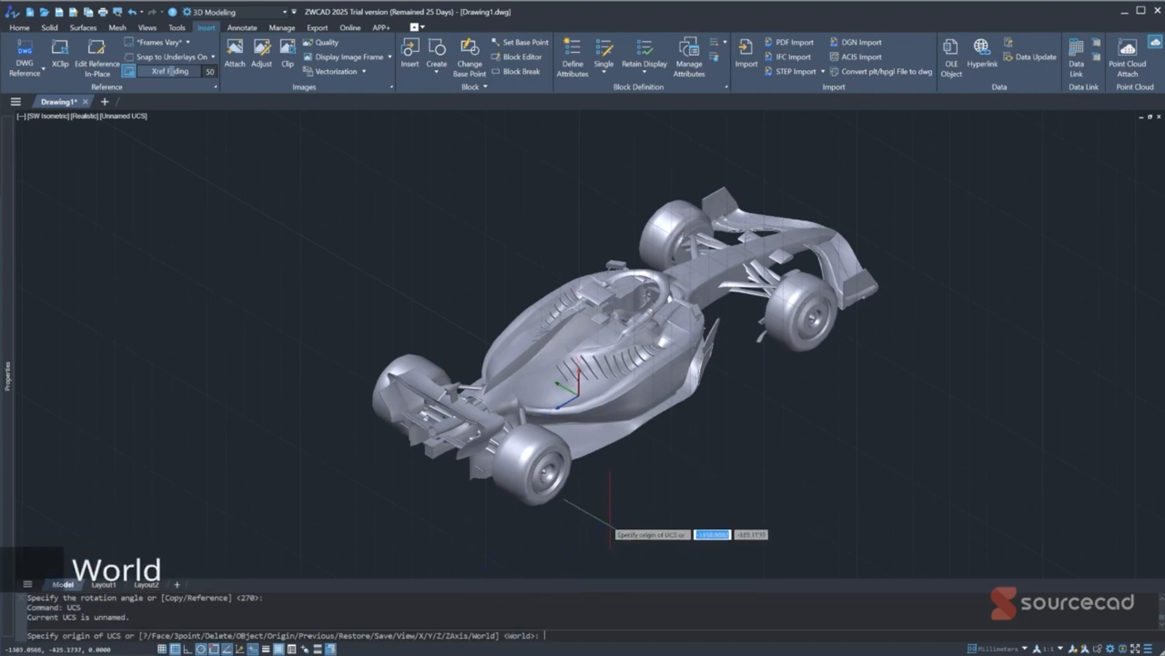
pyautogui.press('Return')
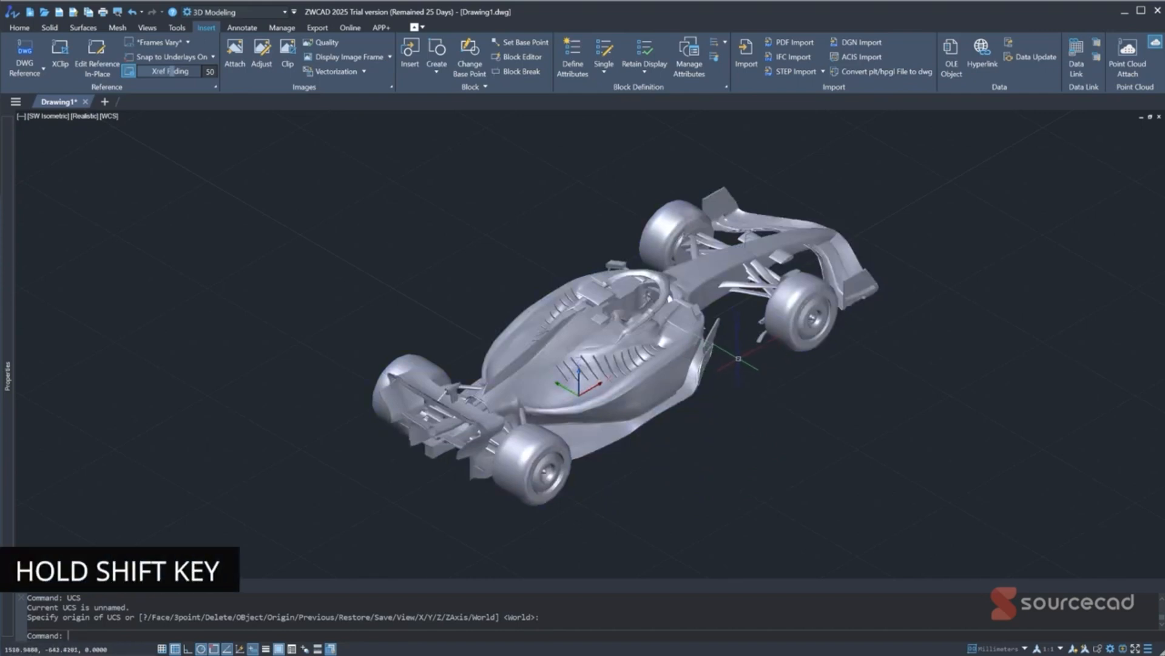
# Inspect the reoriented car model from different angles, including the cockpit up close and the whole car from afar
pyautogui.keyDown('shift'); pyautogui.moveTo(738, 359); pyautogui.dragTo(629, 322, button='middle'); pyautogui.keyUp('shift')
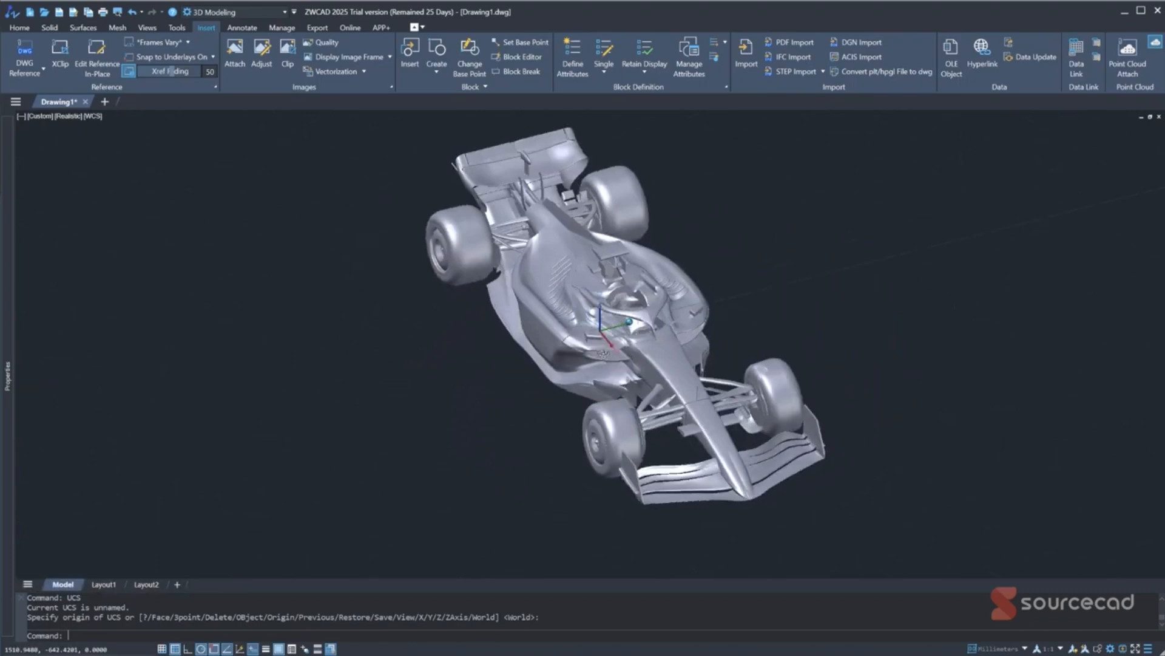
pyautogui.scroll(6, 628, 322)
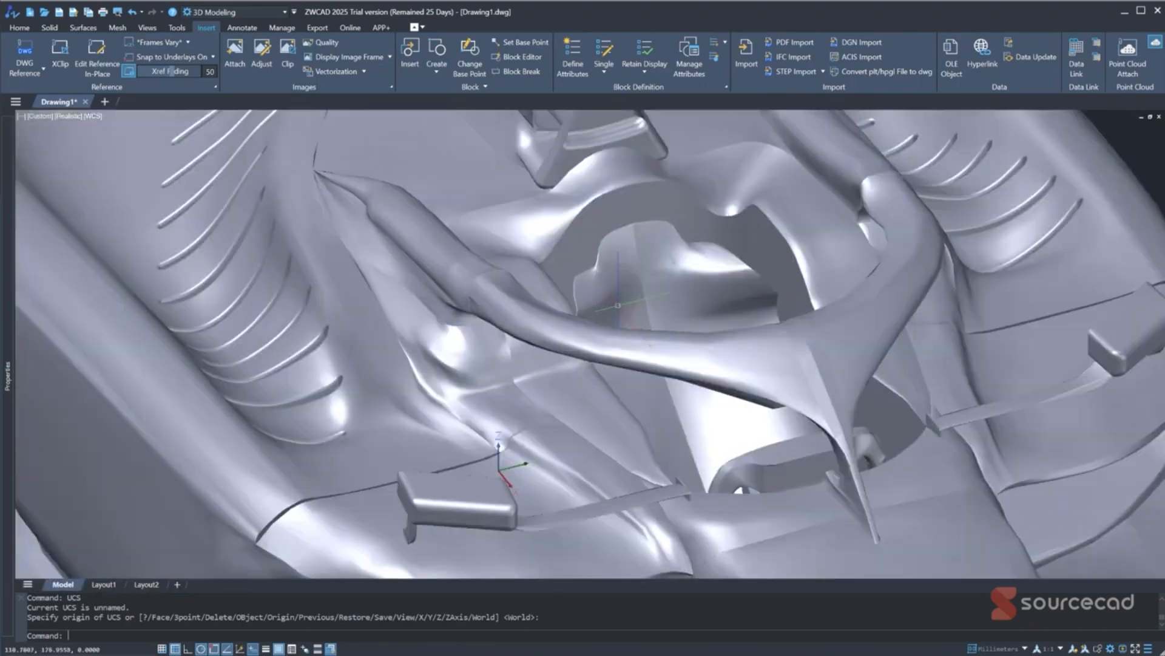
pyautogui.scroll(-6, 618, 304)
pyautogui.keyDown('shift'); pyautogui.moveTo(618, 305); pyautogui.dragTo(583, 346, button='middle'); pyautogui.keyUp('shift')
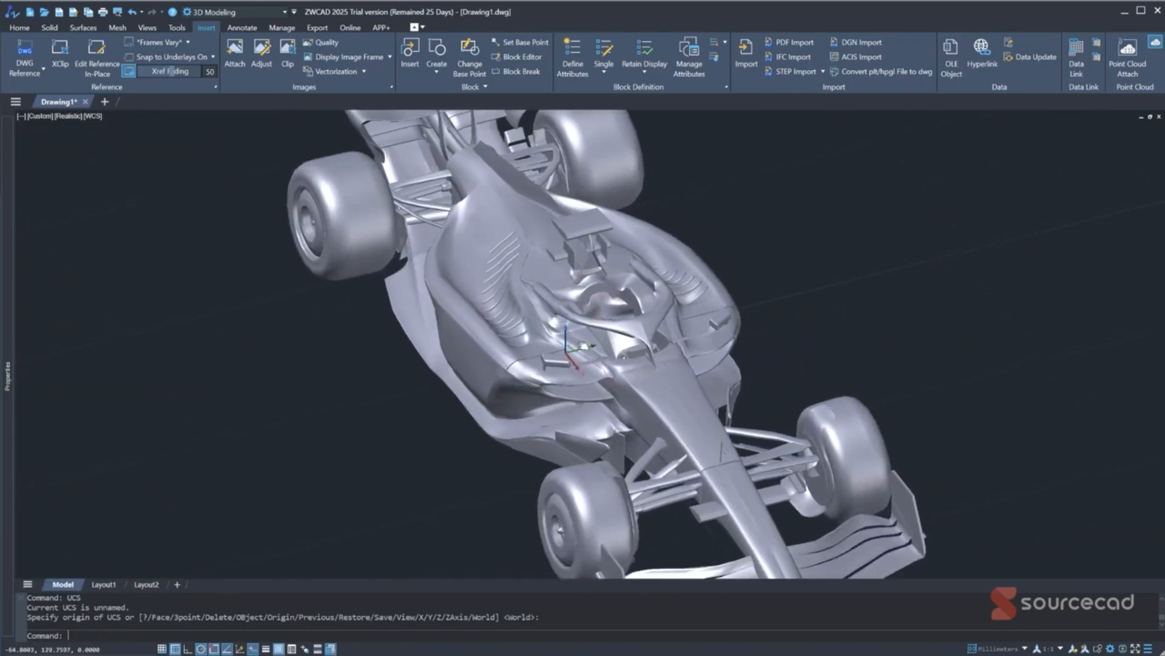
pyautogui.scroll(-10, 600, 326)
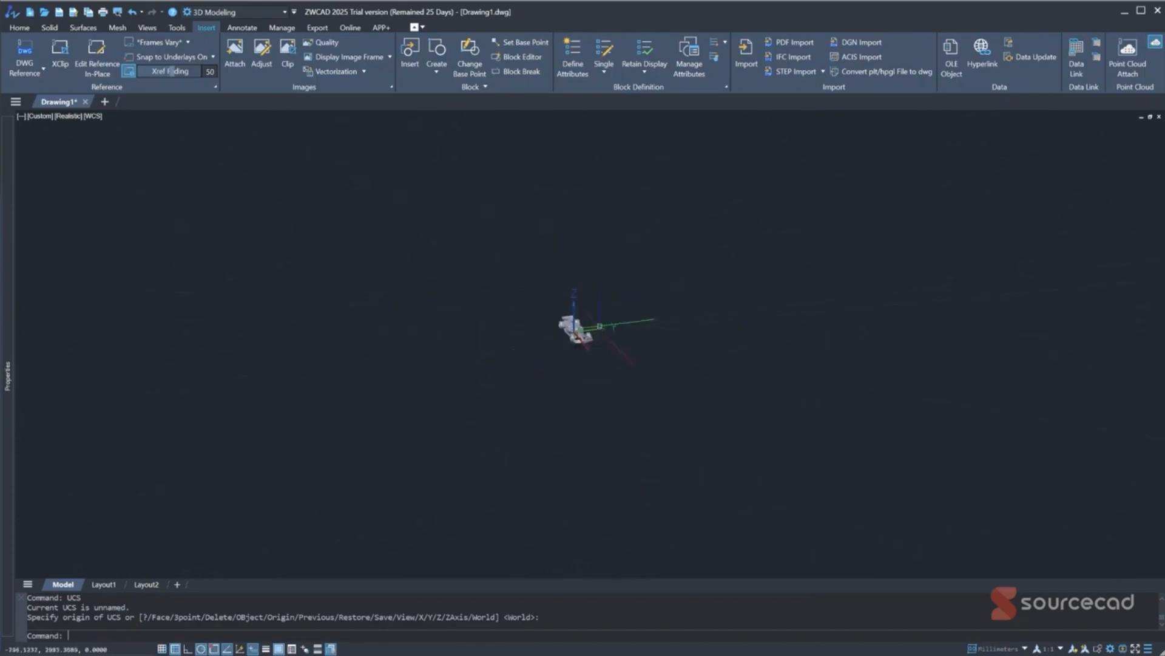
pyautogui.scroll(8, 580, 332)
pyautogui.scroll(2, 558, 306)
pyautogui.scroll(-7, 559, 306)
pyautogui.scroll(9, 558, 306)
pyautogui.scroll(-5, 559, 307)
pyautogui.scroll(4, 558, 304)
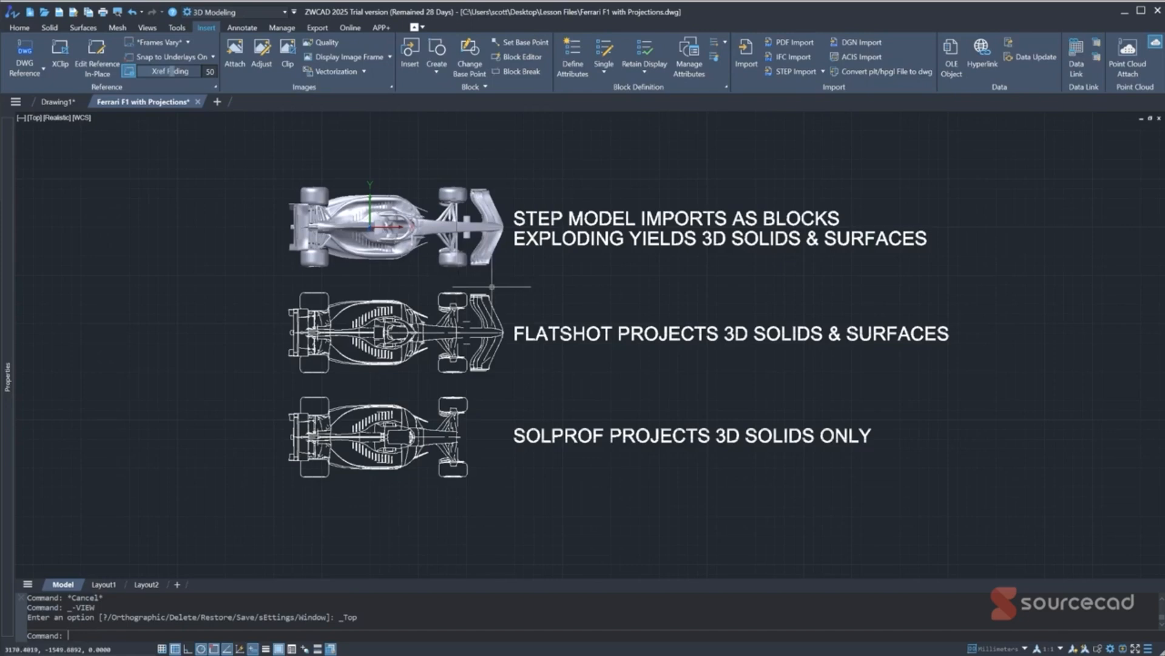
# Check the object properties of the exploded car's body panels on both sides, and clear the selection
pyautogui.scroll(4, 402, 182)
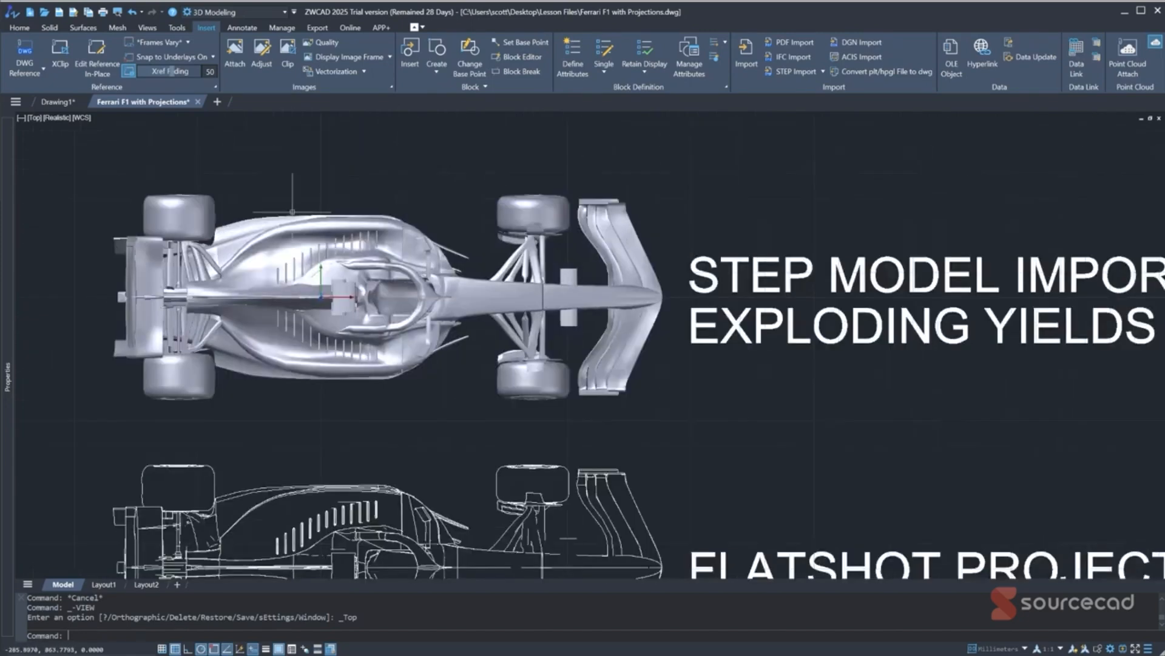
pyautogui.click(293, 244)
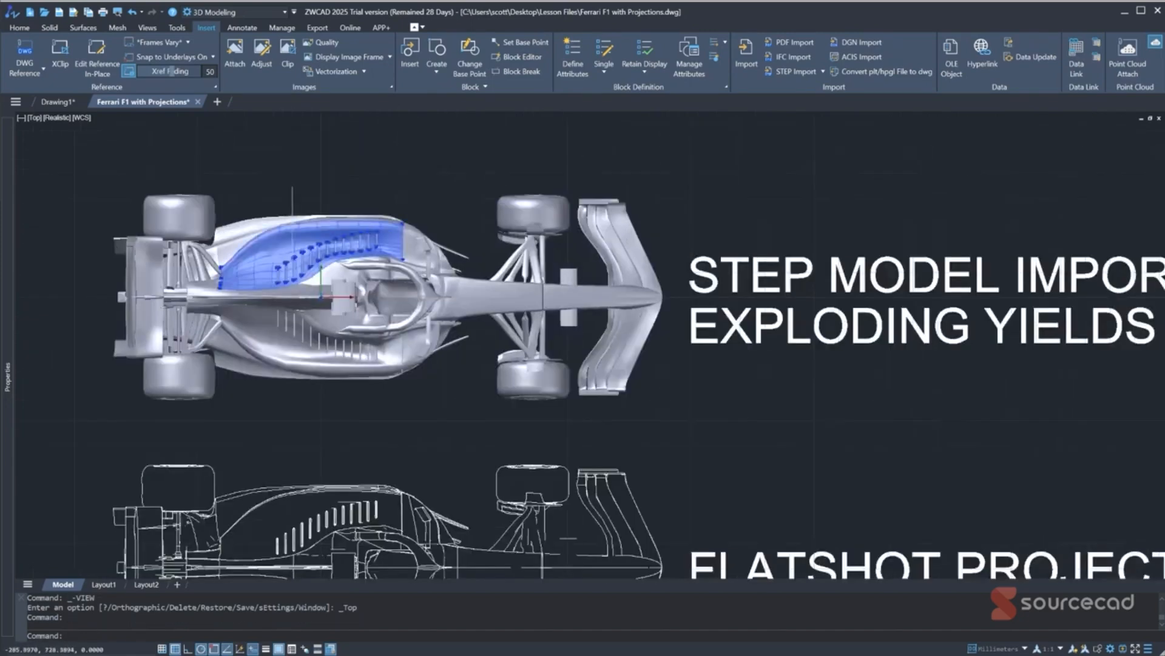
pyautogui.moveTo(5, 256)
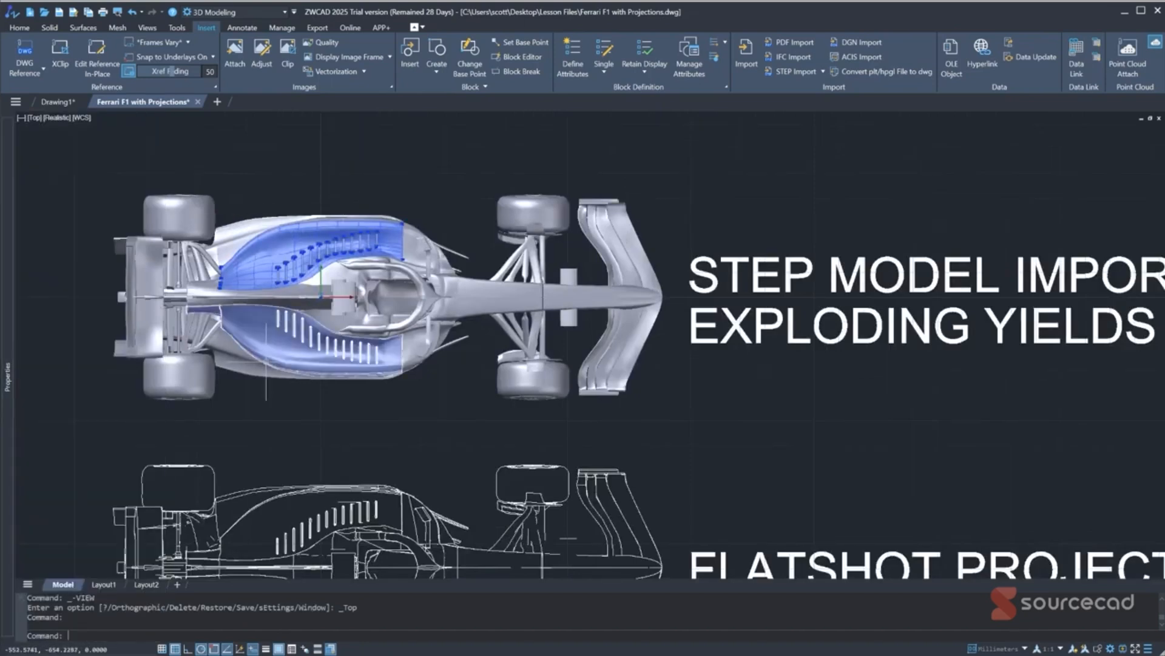
pyautogui.click(266, 361)
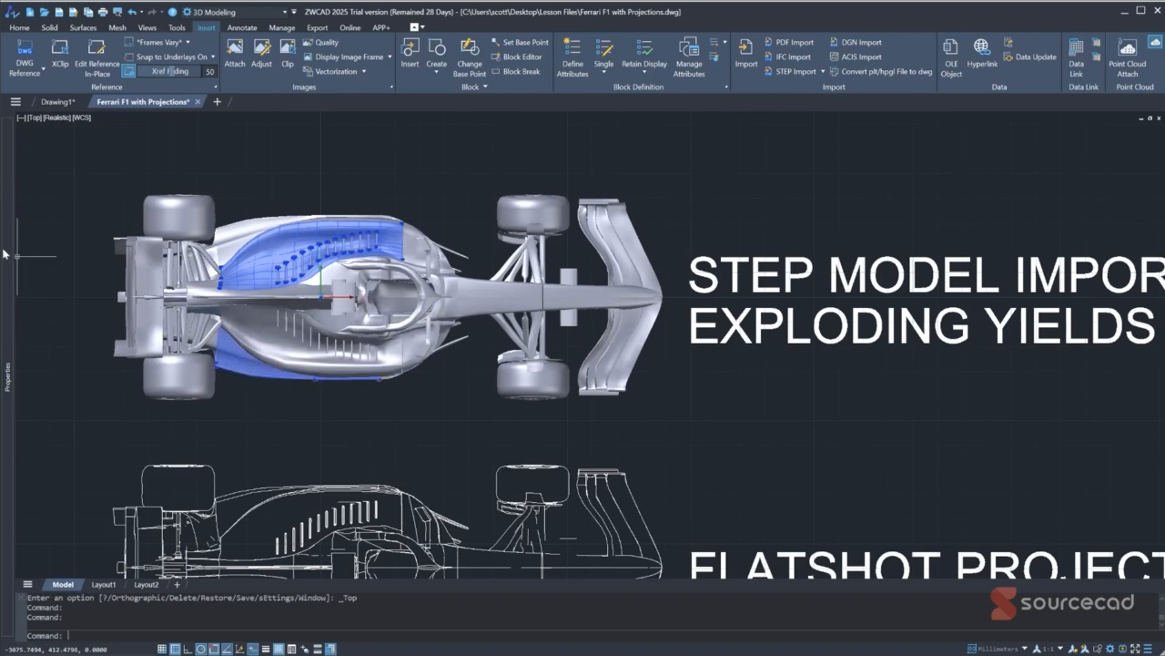
pyautogui.press('Escape')
pyautogui.press('Escape')
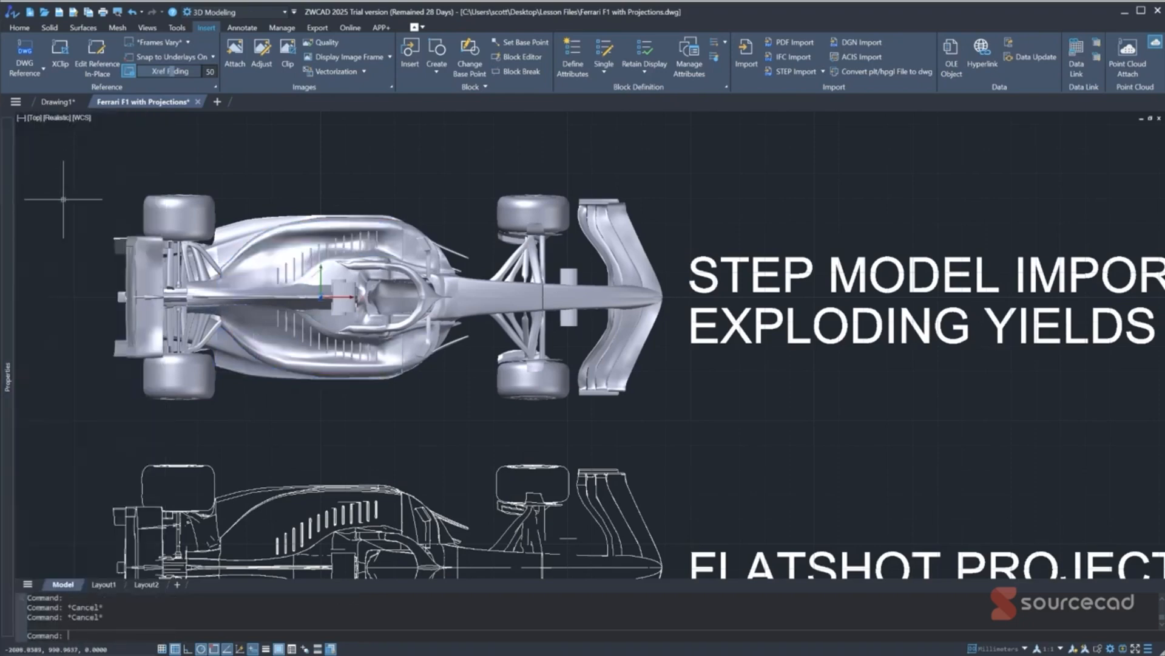
# Check the object type of a rear wheel in its properties, and deselect the wheel
pyautogui.click(197, 377)
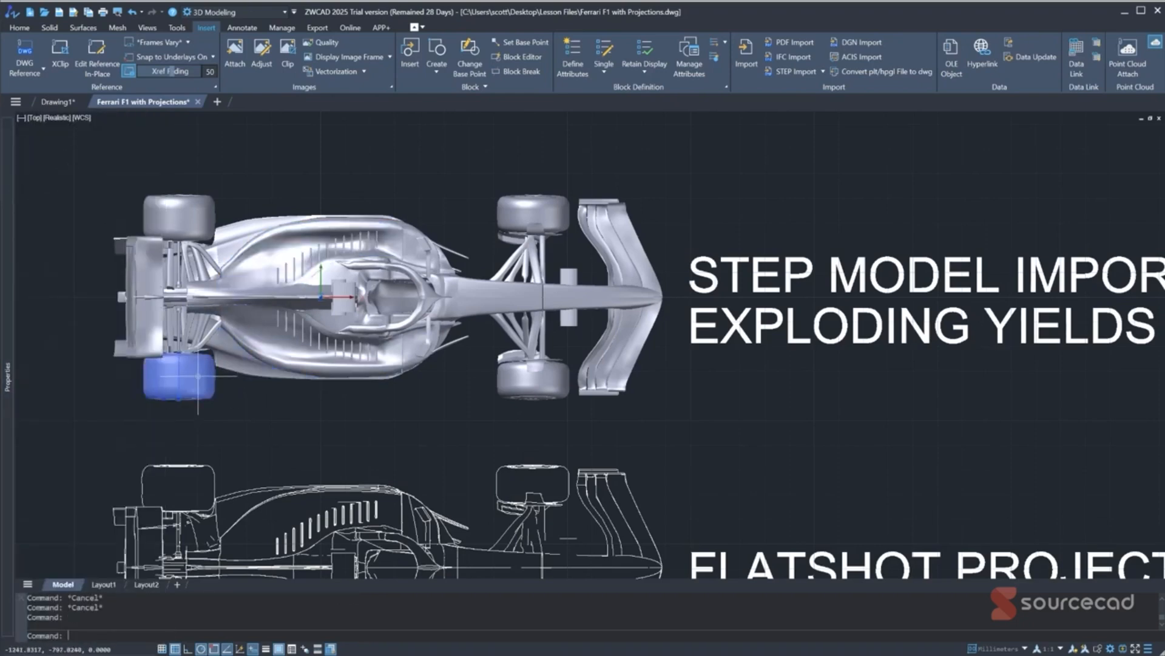
pyautogui.moveTo(7, 277)
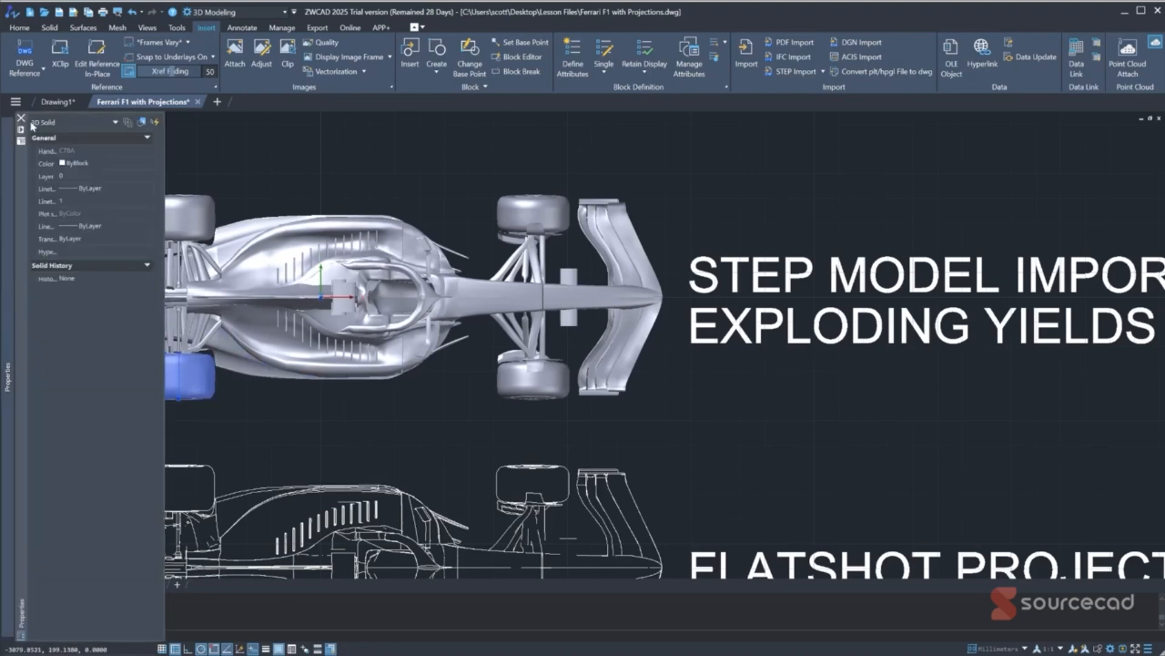
pyautogui.press('Escape')
pyautogui.press('Escape')
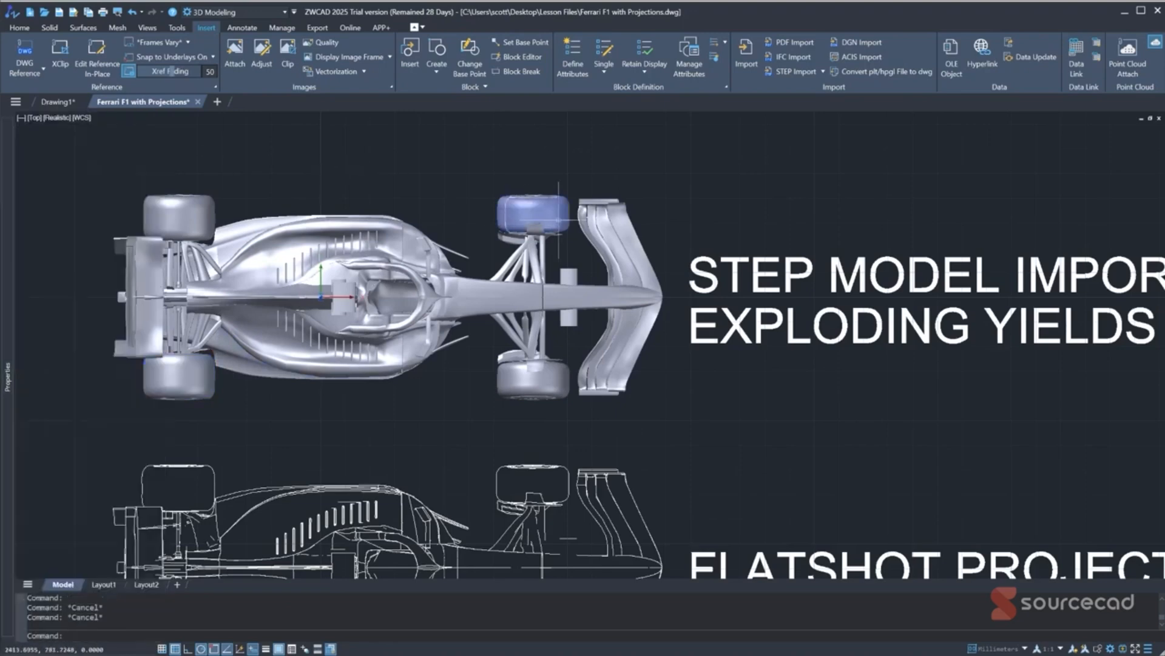
# Check the object properties of the car's front wing and nose, and deselect it
pyautogui.click(601, 243)
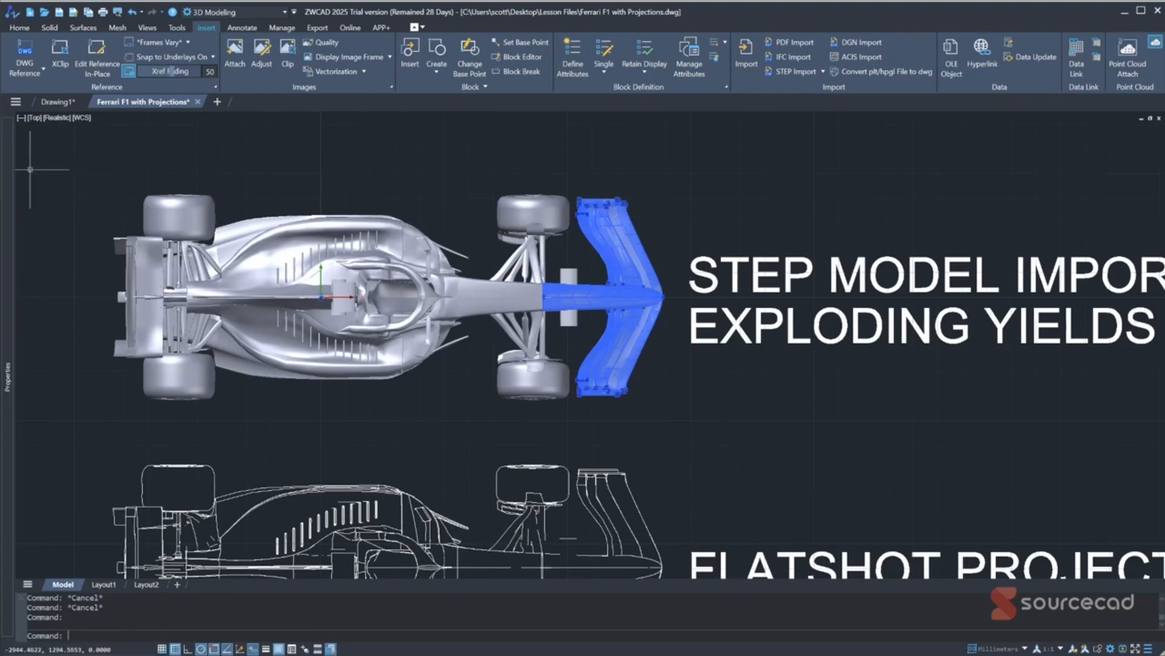
pyautogui.moveTo(7, 177)
pyautogui.click(480, 175)
pyautogui.press('Escape')
pyautogui.press('Escape')
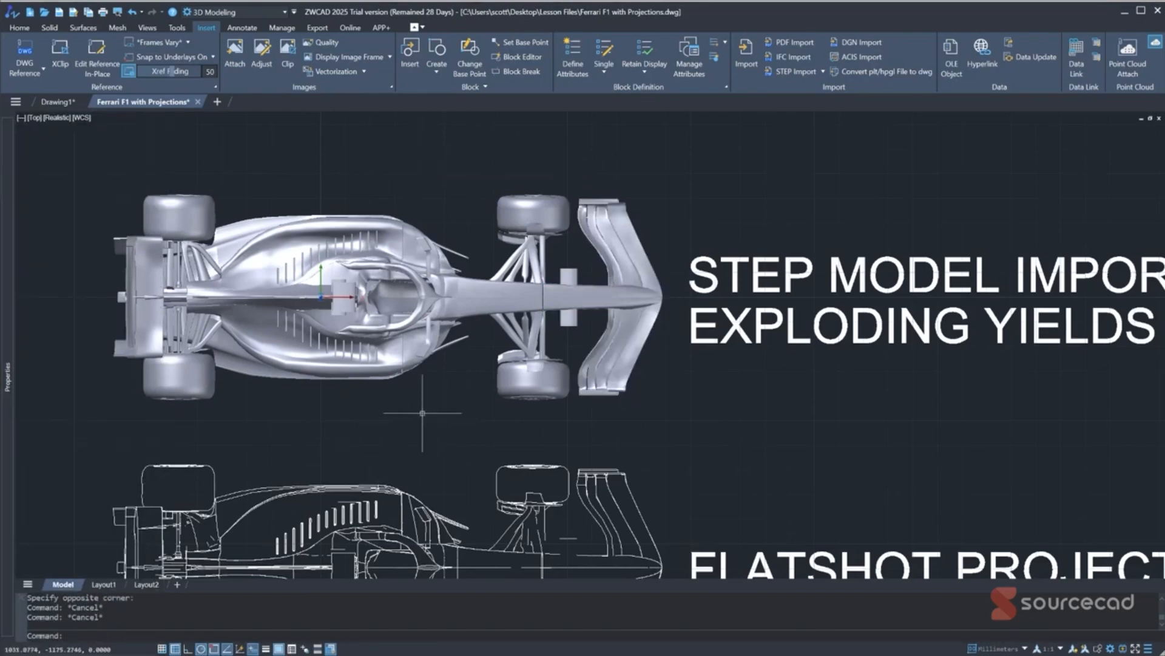
# Compare the Flatshot and SOLPROF projections with the shaded 3D car, examining the front wing and suspension linework
pyautogui.scroll(-3, 445, 418)
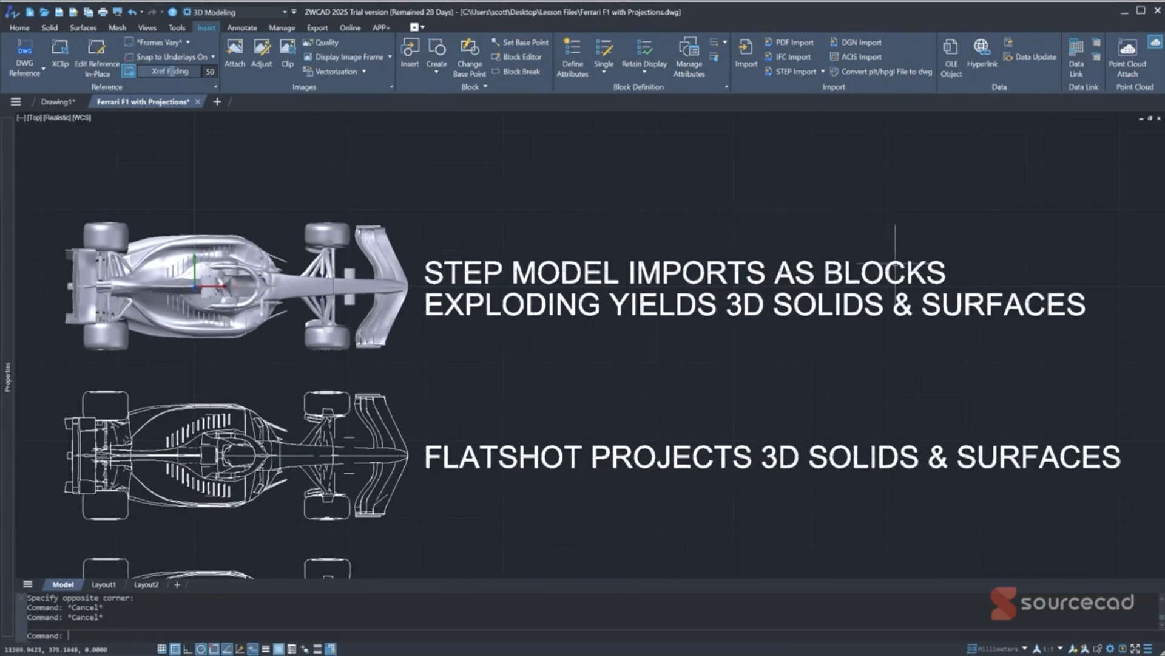
pyautogui.scroll(-2, 471, 388)
pyautogui.scroll(2, 479, 425)
pyautogui.moveTo(499, 377); pyautogui.dragTo(559, 341, button='middle')
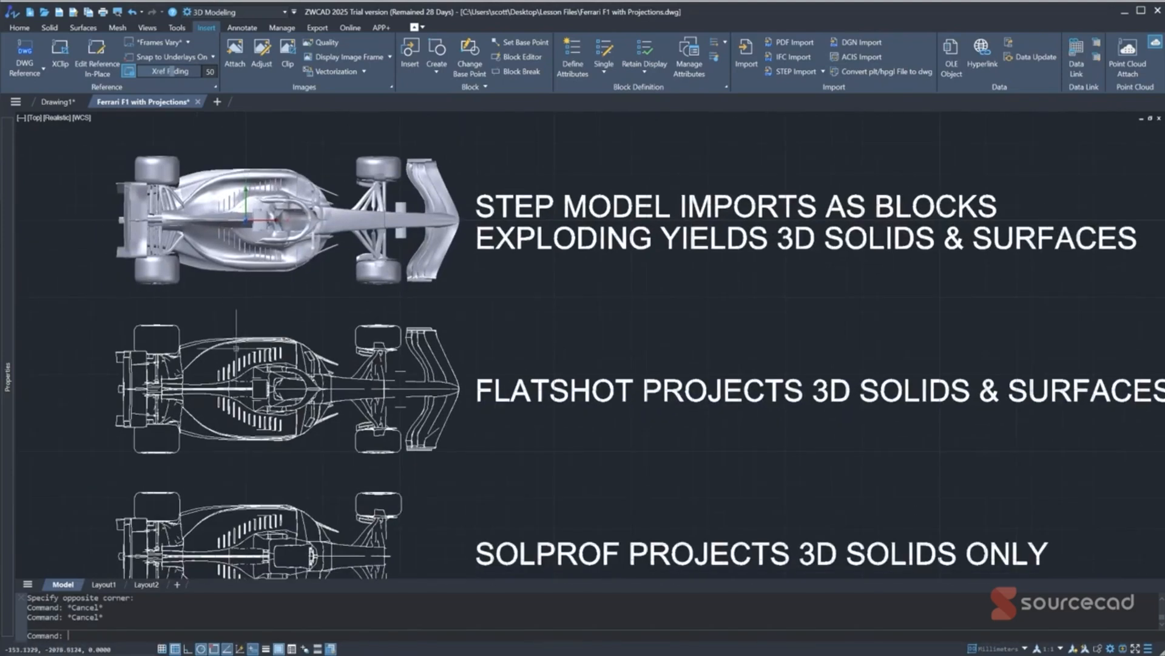
pyautogui.moveTo(387, 461); pyautogui.dragTo(352, 449, button='middle')
pyautogui.click(19, 28)
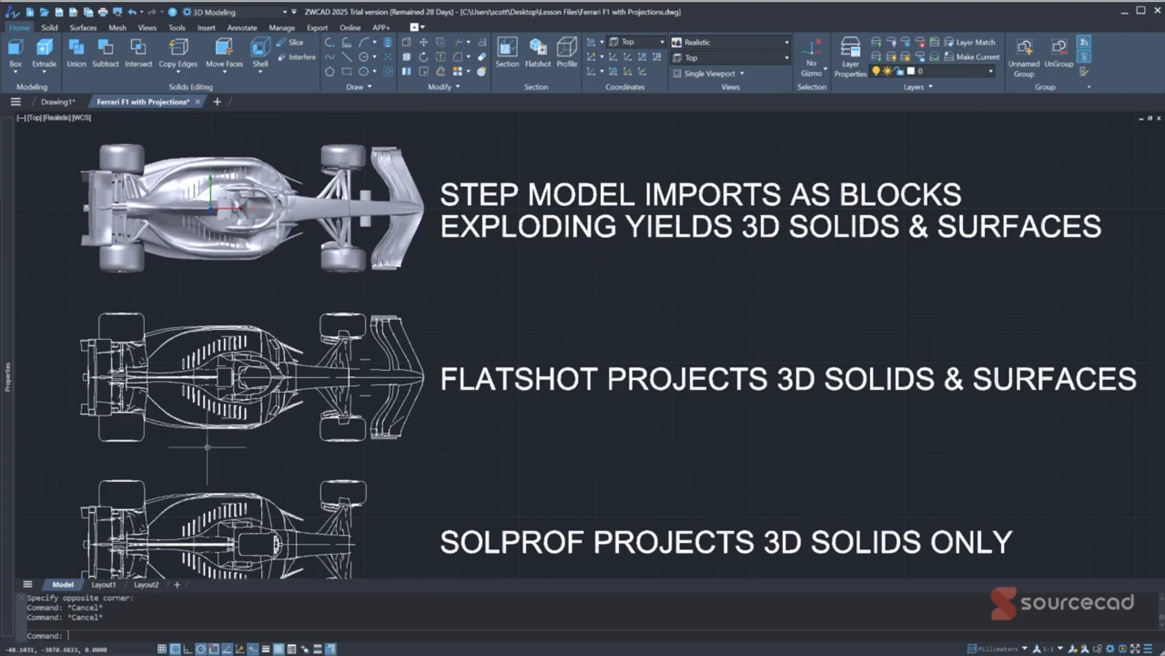
pyautogui.scroll(4, 207, 447)
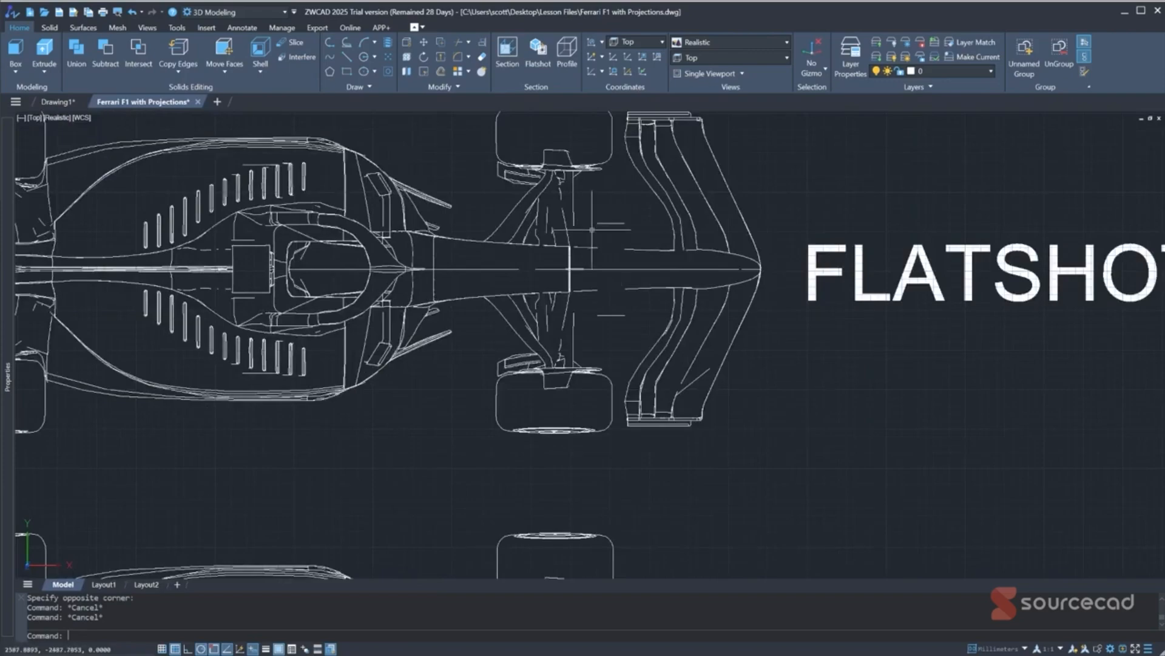
pyautogui.moveTo(551, 212); pyautogui.dragTo(509, 499, button='middle')
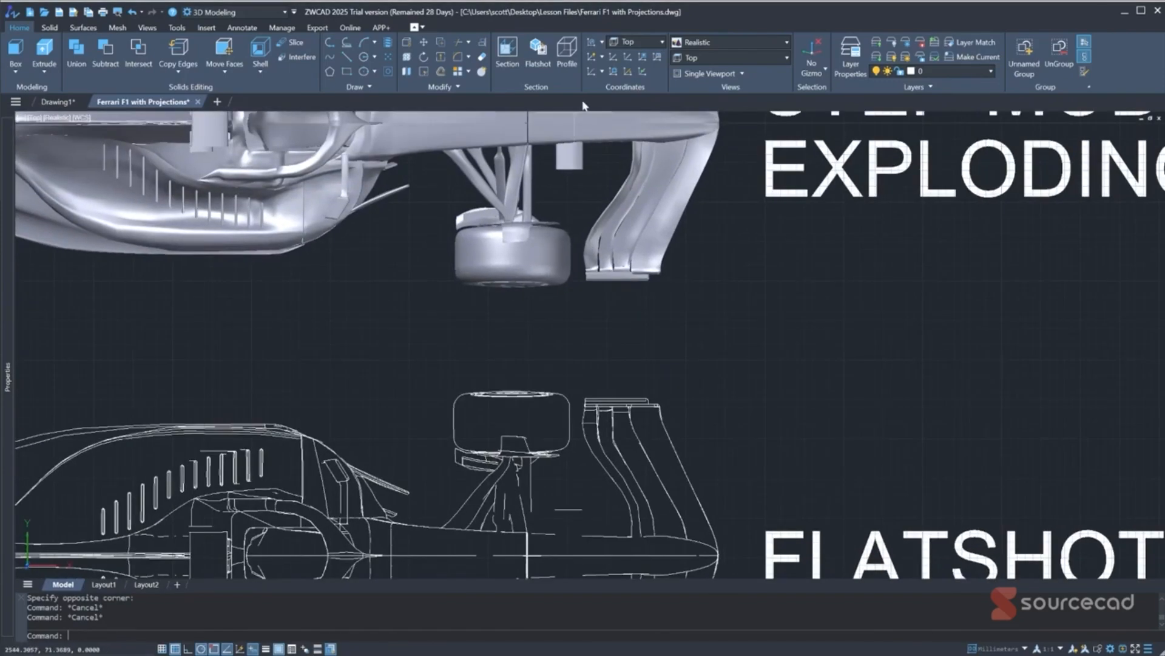
pyautogui.moveTo(462, 427); pyautogui.dragTo(522, 216, button='middle')
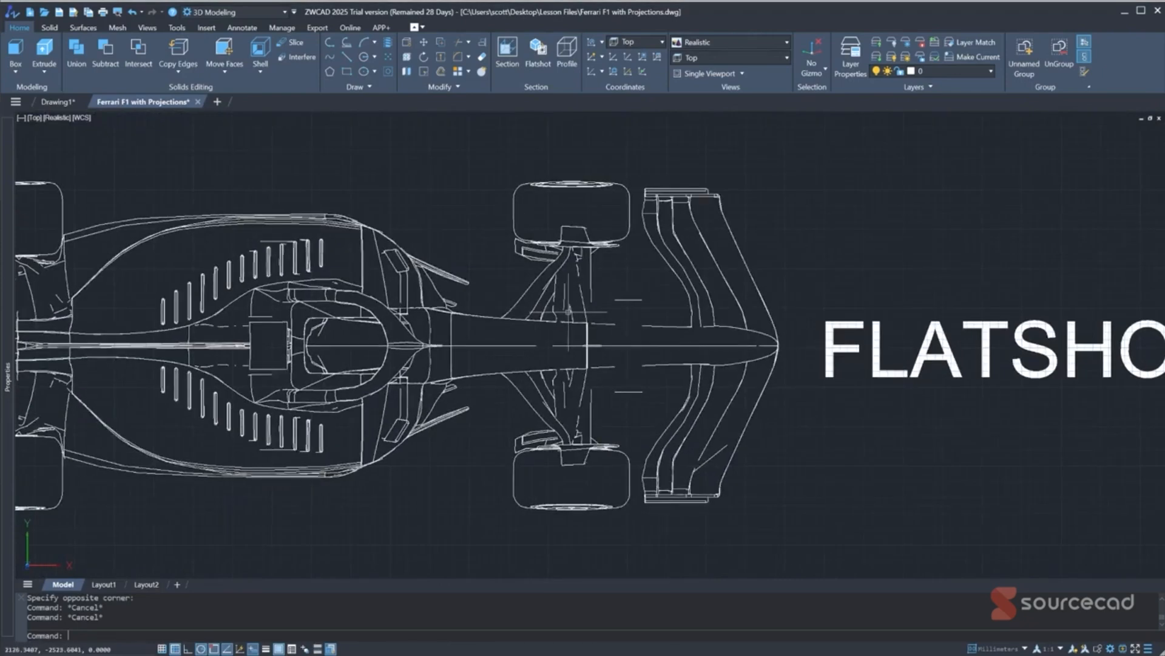
pyautogui.scroll(-4, 524, 300)
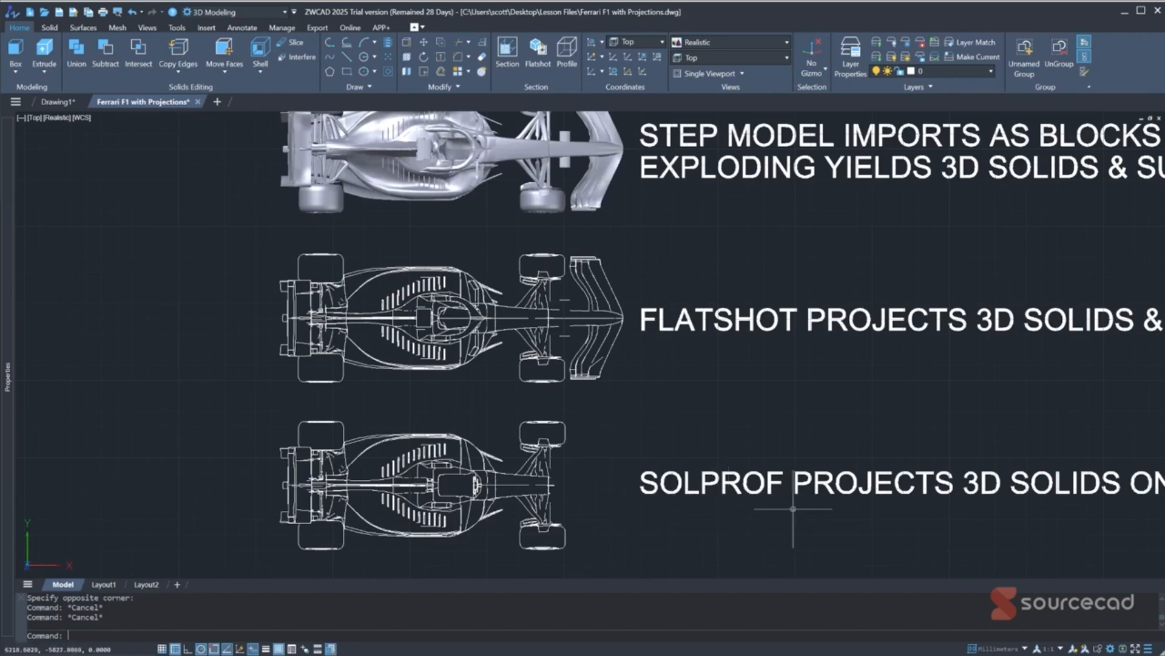
pyautogui.moveTo(669, 447); pyautogui.dragTo(547, 451, button='middle')
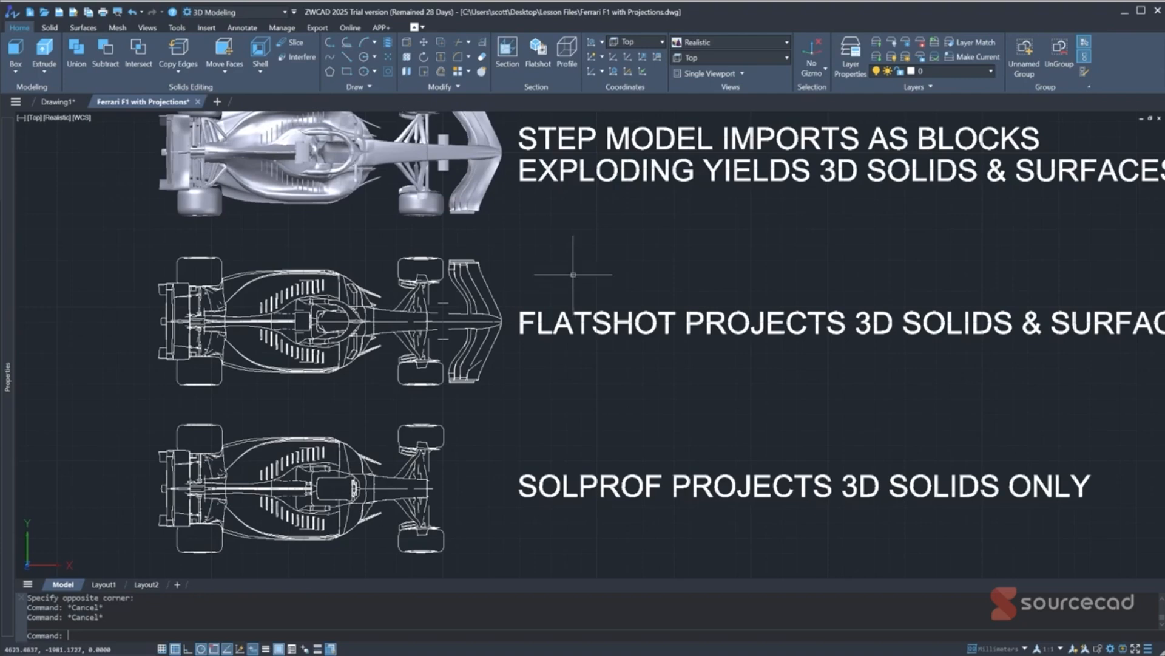
# Search the command suggestions for "prof" and leave without running a command
pyautogui.write('r')
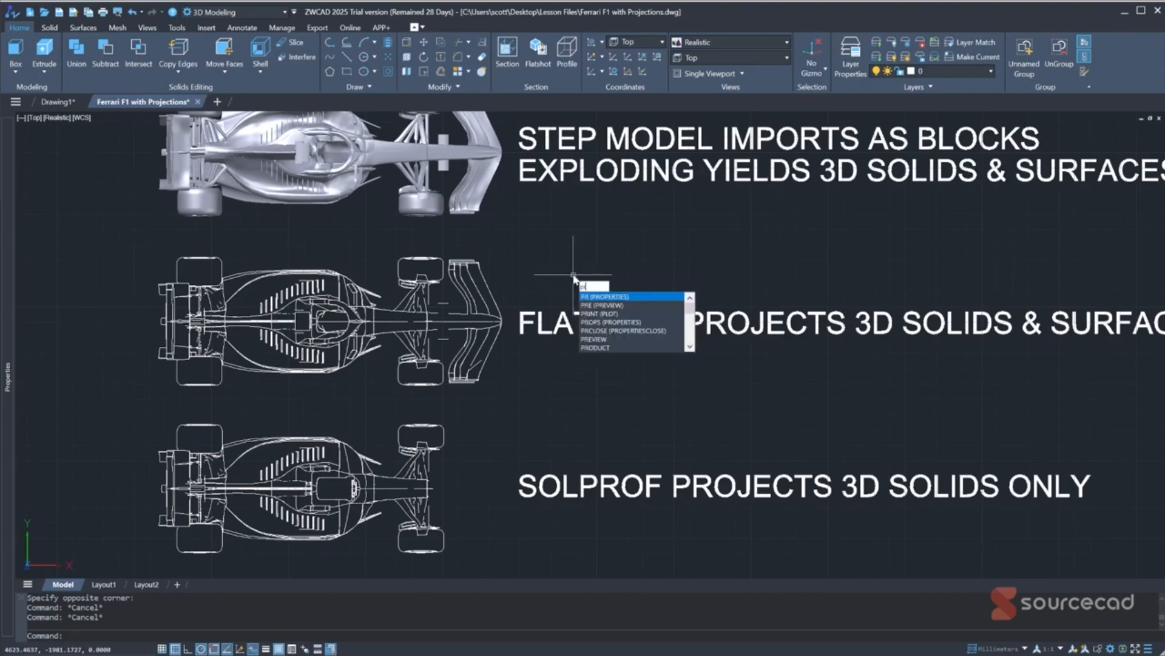
pyautogui.write('of')
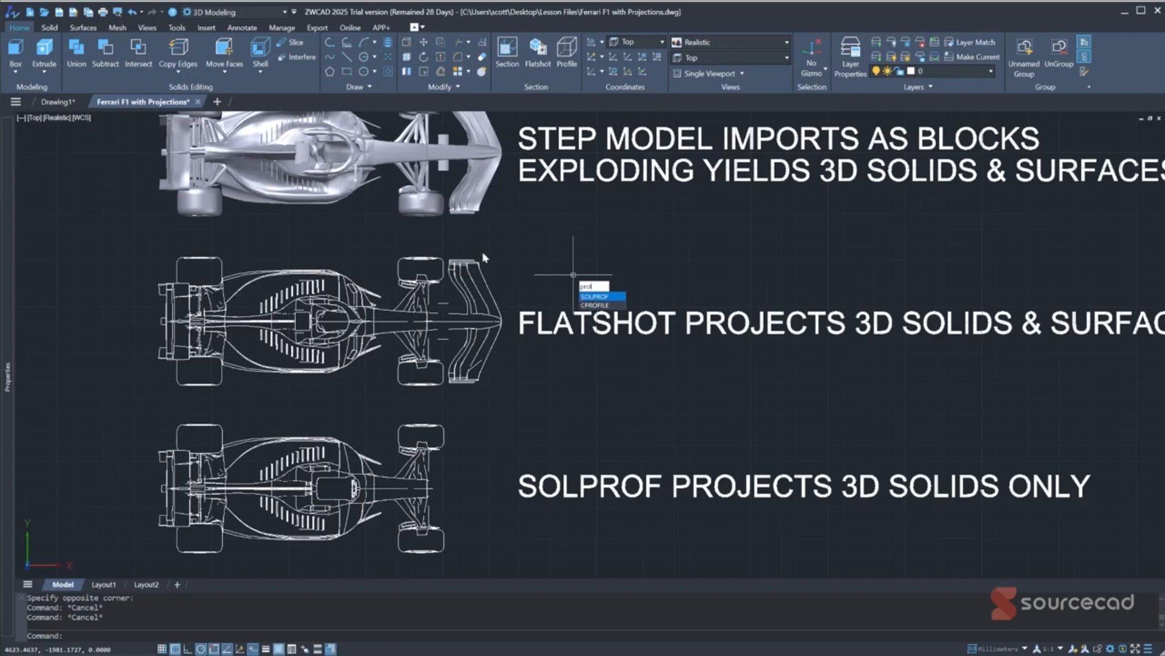
pyautogui.press('Escape')
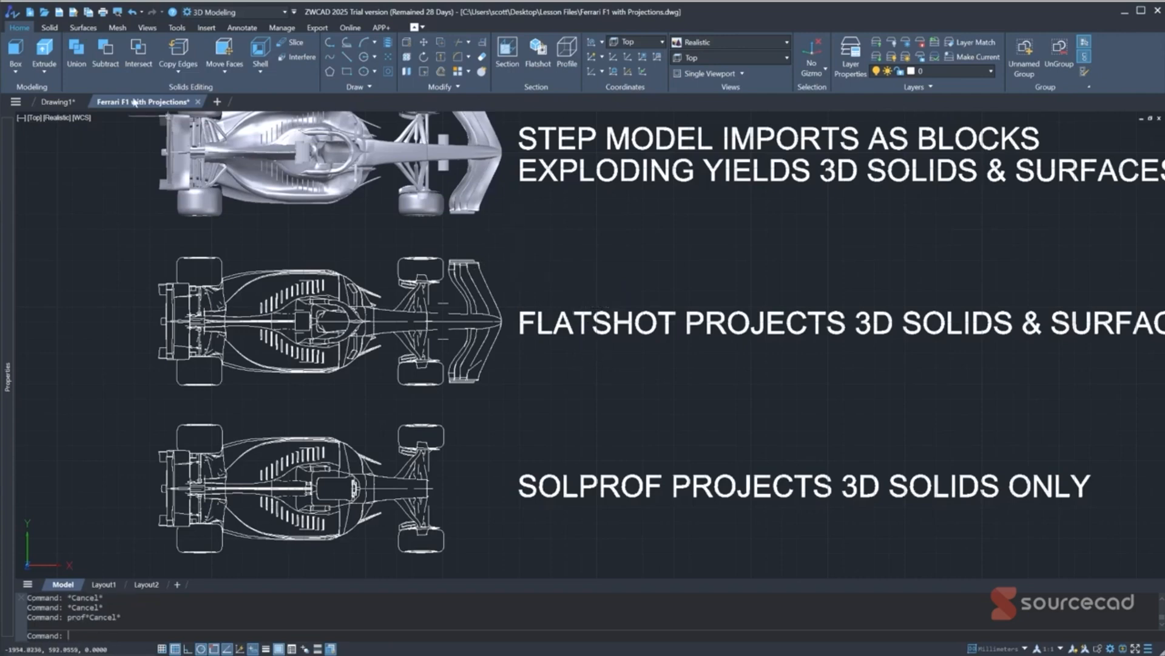
# Search the application-wide command finder for "prof" and leave without running a result
pyautogui.click(13, 14)
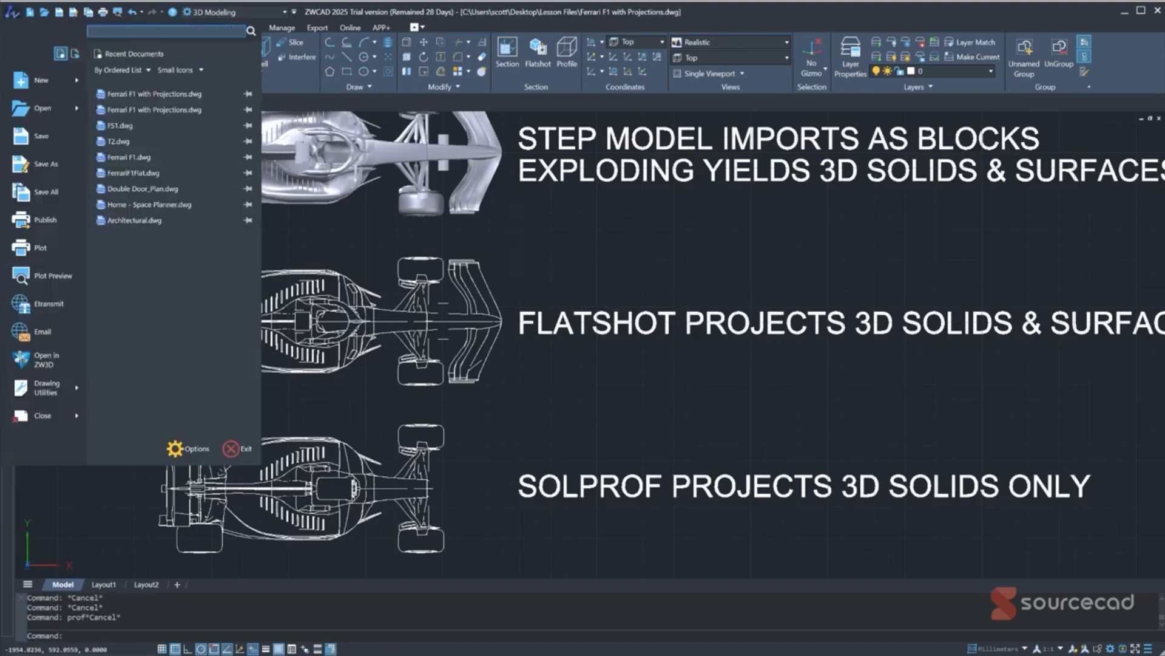
pyautogui.write('prof')
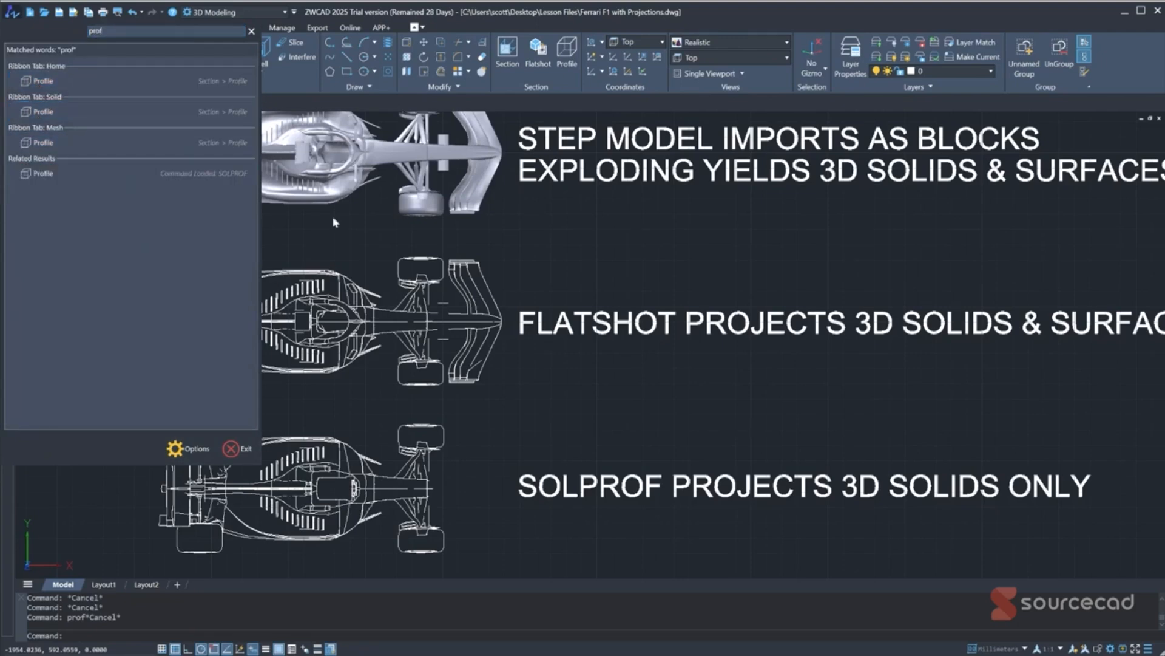
pyautogui.click(574, 249)
# Examine the shaded 3D car beside its flat projections from angled views, close up and from a distance
pyautogui.scroll(-2, 543, 237)
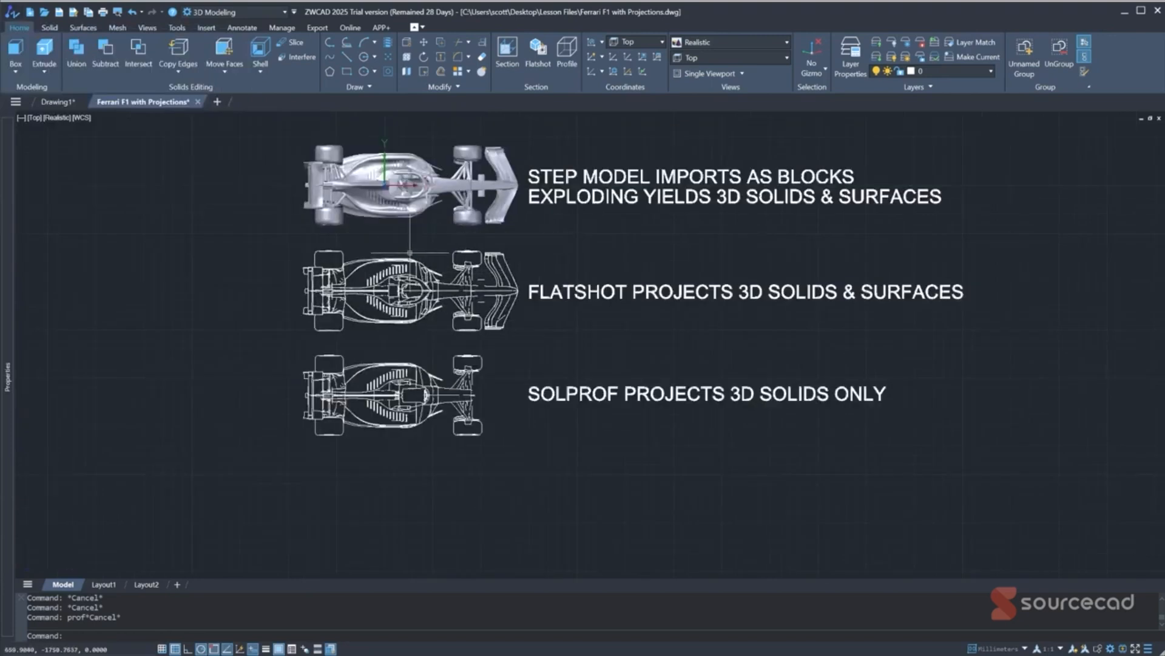
pyautogui.keyDown('shift'); pyautogui.moveTo(485, 297); pyautogui.dragTo(632, 288, button='middle'); pyautogui.keyUp('shift')
pyautogui.scroll(-6, 439, 128)
pyautogui.scroll(8, 443, 136)
pyautogui.moveTo(476, 163); pyautogui.dragTo(444, 361, button='middle')
pyautogui.scroll(-3, 494, 371)
pyautogui.scroll(5, 510, 409)
pyautogui.keyDown('shift'); pyautogui.moveTo(595, 344); pyautogui.dragTo(503, 346, button='middle'); pyautogui.keyUp('shift')
pyautogui.scroll(-8, 527, 360)
pyautogui.scroll(6, 549, 335)
pyautogui.scroll(-6, 504, 346)
pyautogui.scroll(8, 577, 319)
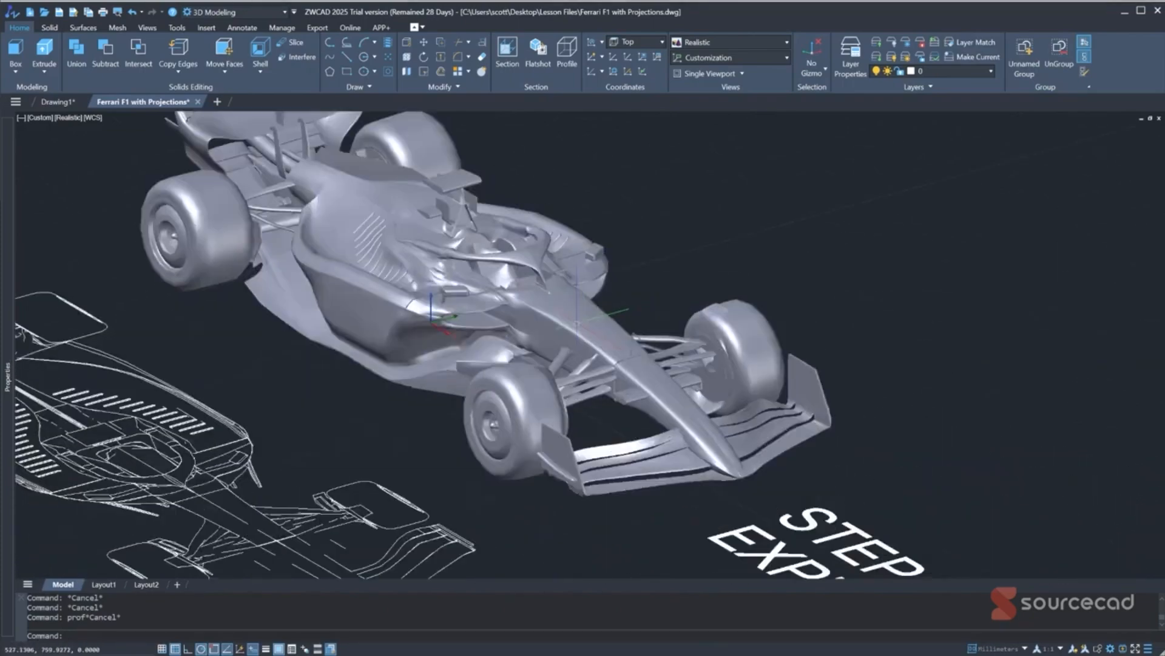
pyautogui.scroll(-2, 577, 319)
pyautogui.moveTo(641, 272); pyautogui.dragTo(658, 282, button='middle')
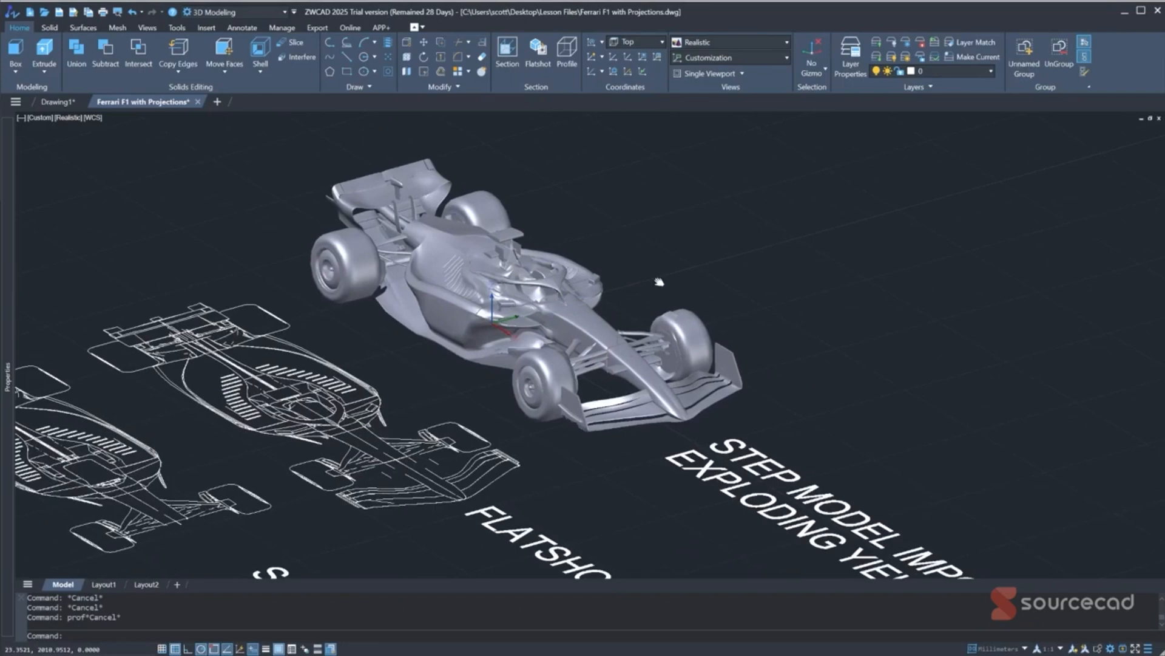
# Try the Conceptual and Shades of Gray visual styles on the car
pyautogui.click(66, 119)
pyautogui.click(88, 153)
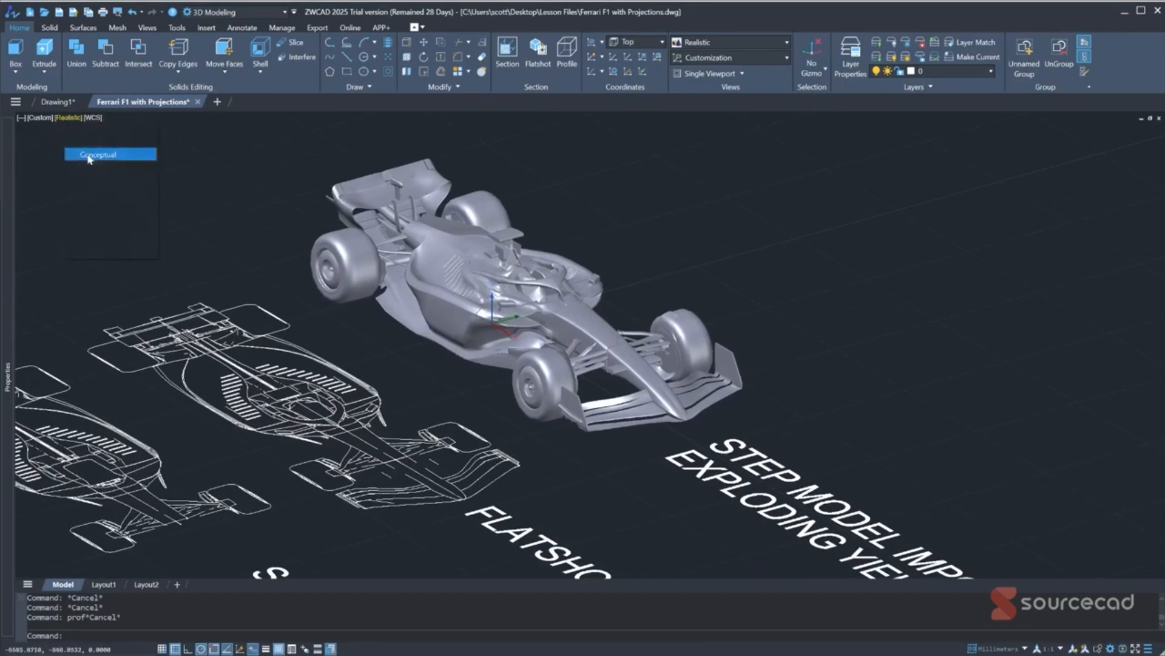
pyautogui.click(71, 118)
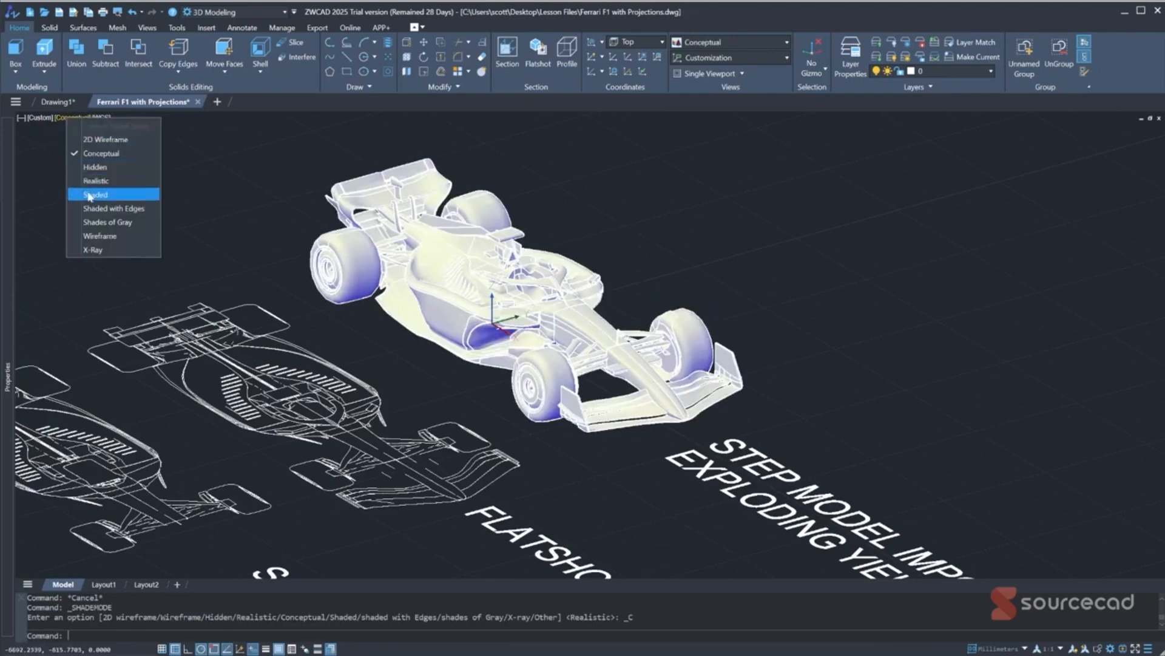
pyautogui.click(100, 221)
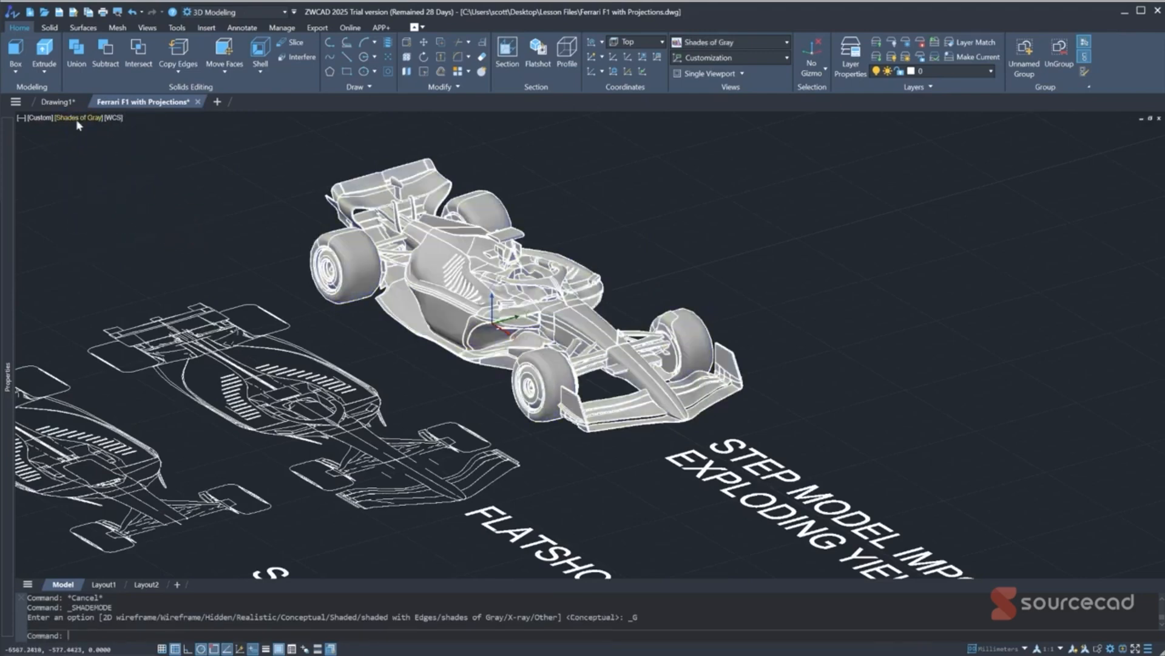
# Display the model in the X-Ray visual style and view the car's internal geometry up close
pyautogui.click(76, 119)
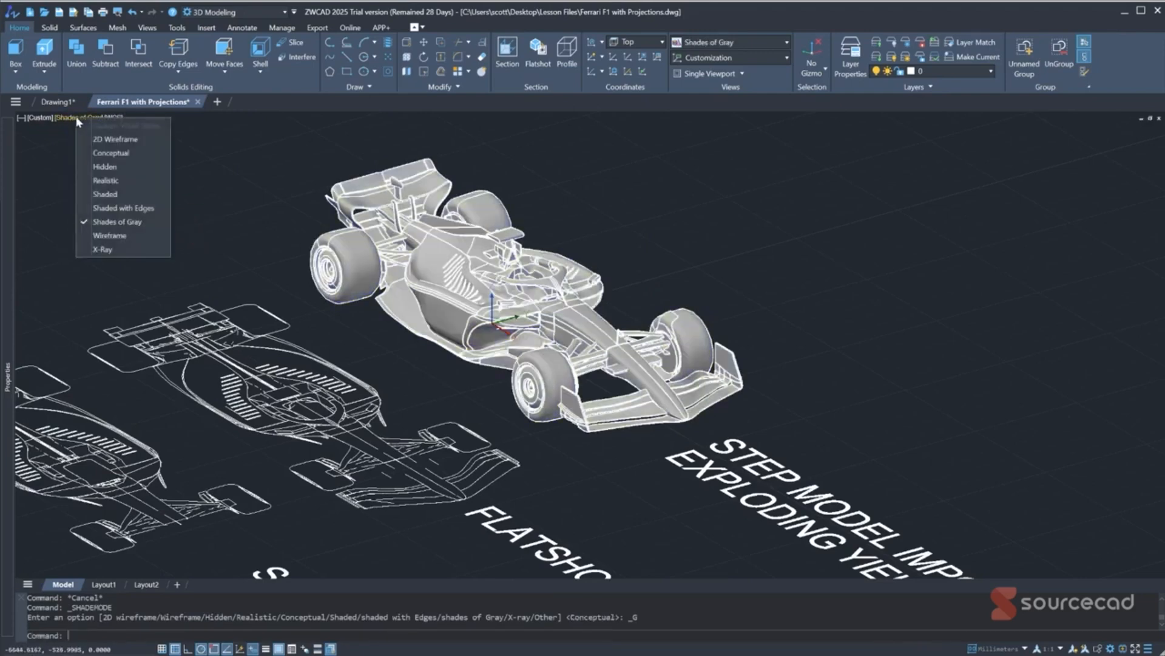
pyautogui.click(103, 249)
pyautogui.keyDown('shift'); pyautogui.moveTo(419, 303); pyautogui.dragTo(659, 239, button='middle'); pyautogui.keyUp('shift')
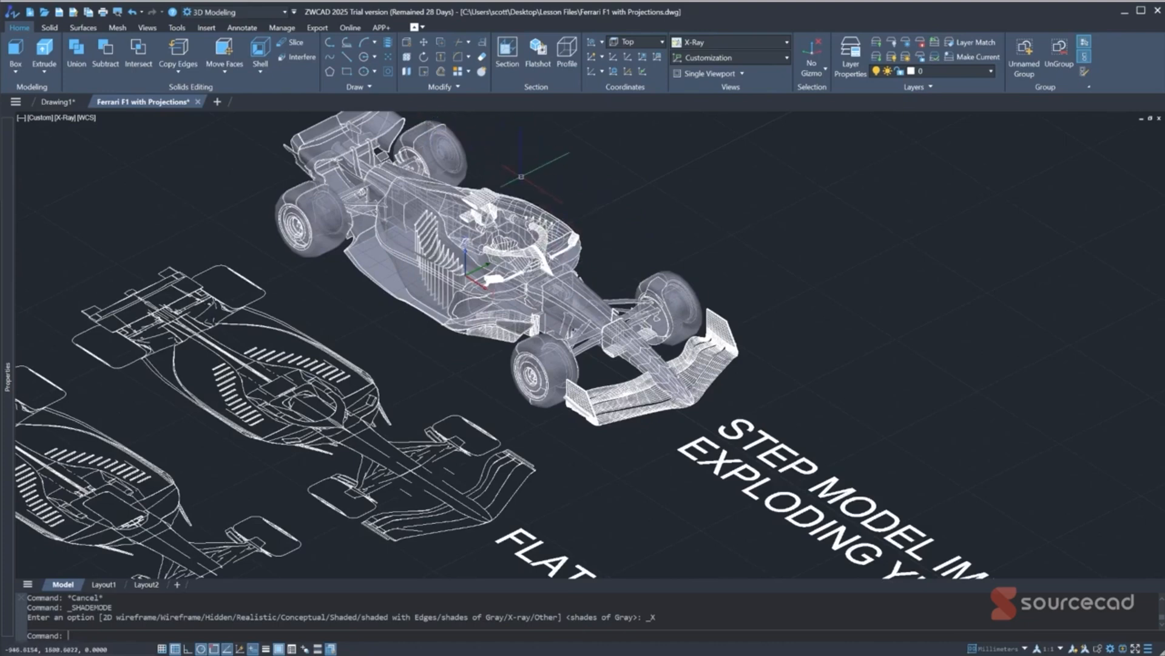
pyautogui.scroll(2, 606, 255)
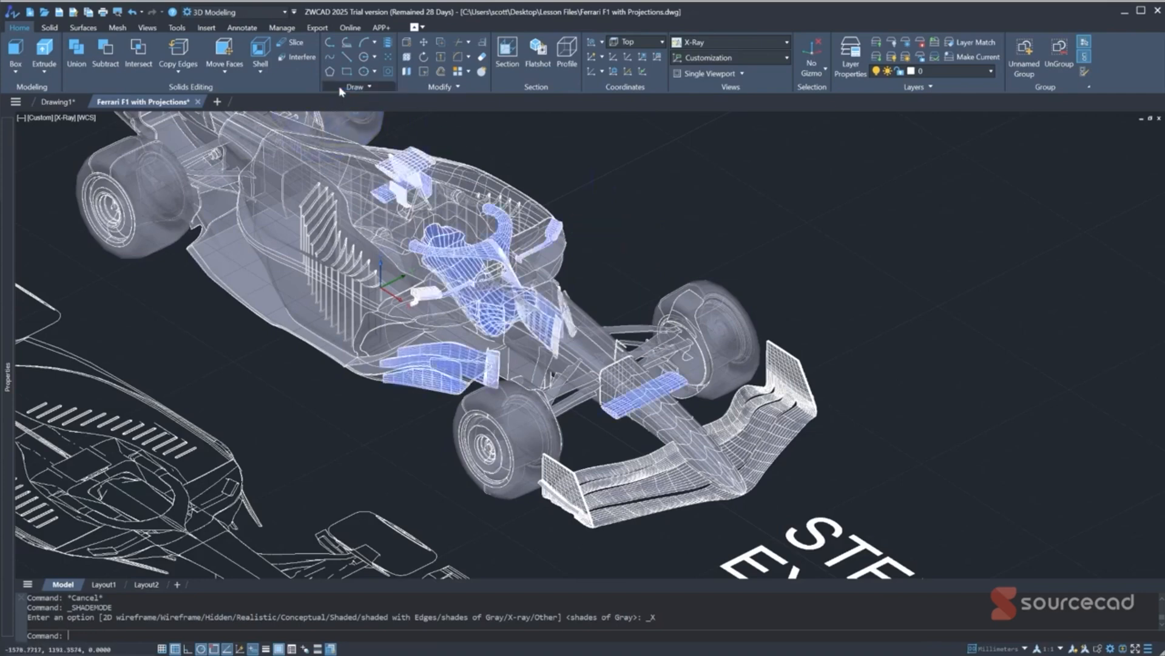
# Try the ZWCAD Classic workspace and look over its Dimension and Express commands
pyautogui.click(339, 86)
pyautogui.click(423, 86)
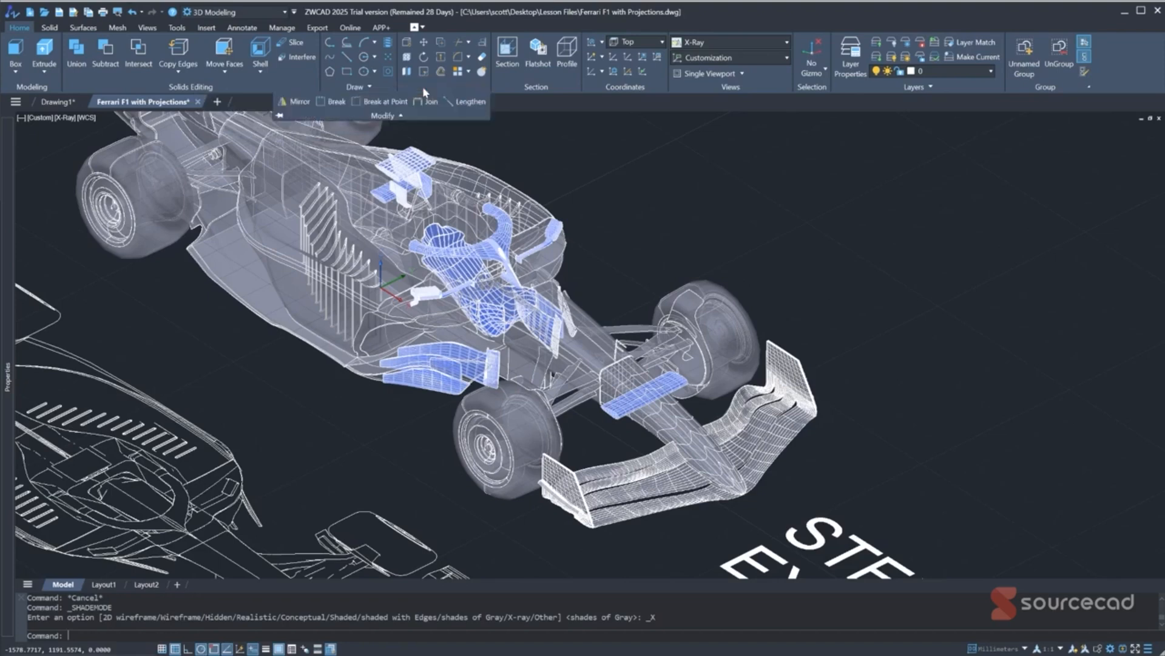
pyautogui.click(284, 12)
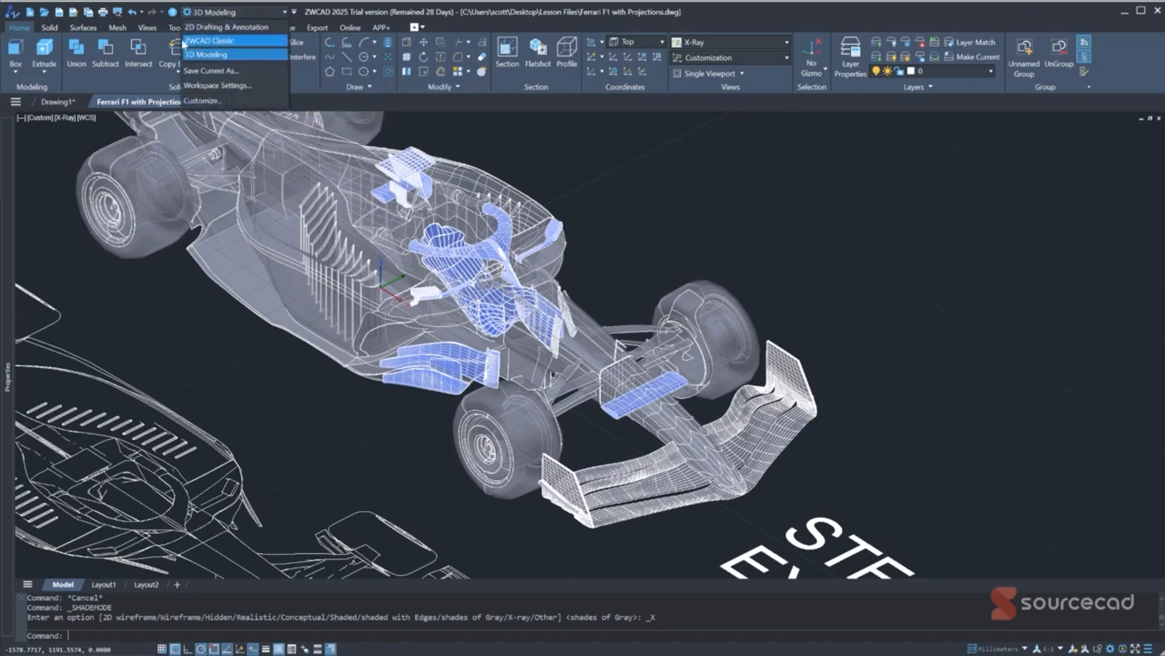
pyautogui.click(200, 40)
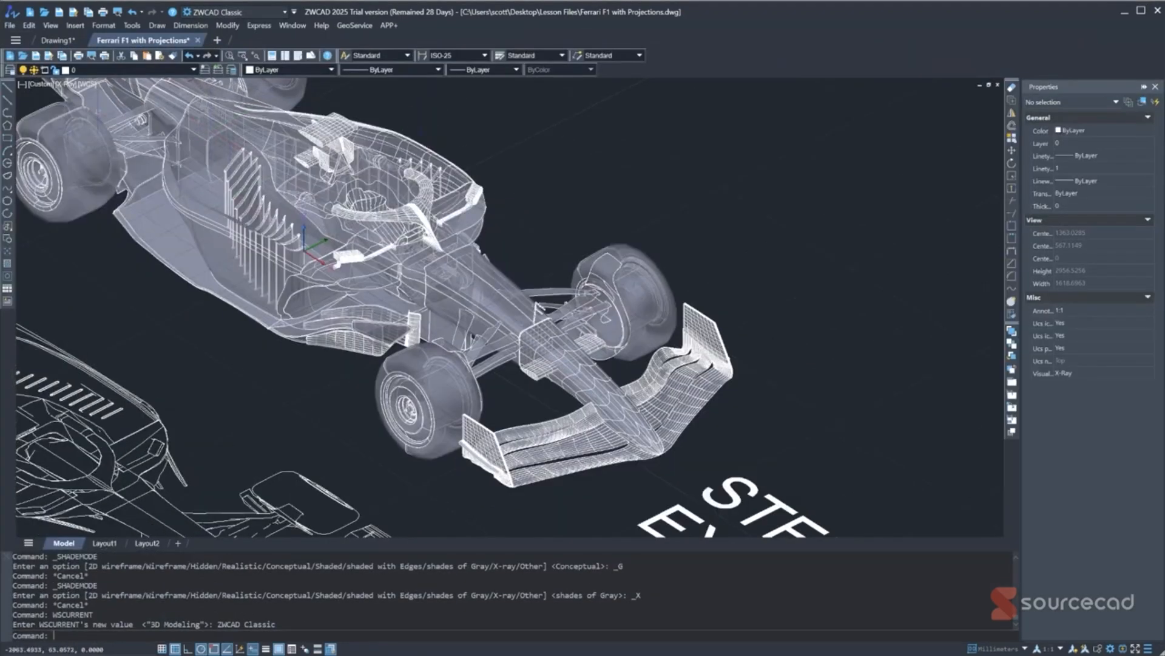
pyautogui.click(190, 25)
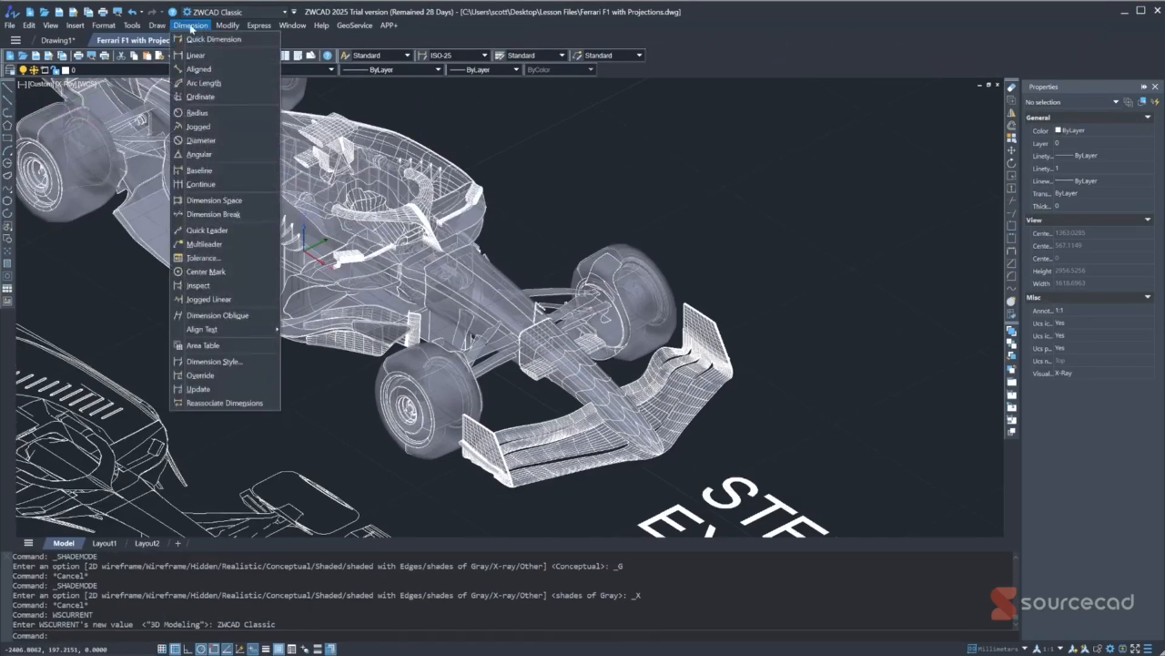
pyautogui.click(251, 28)
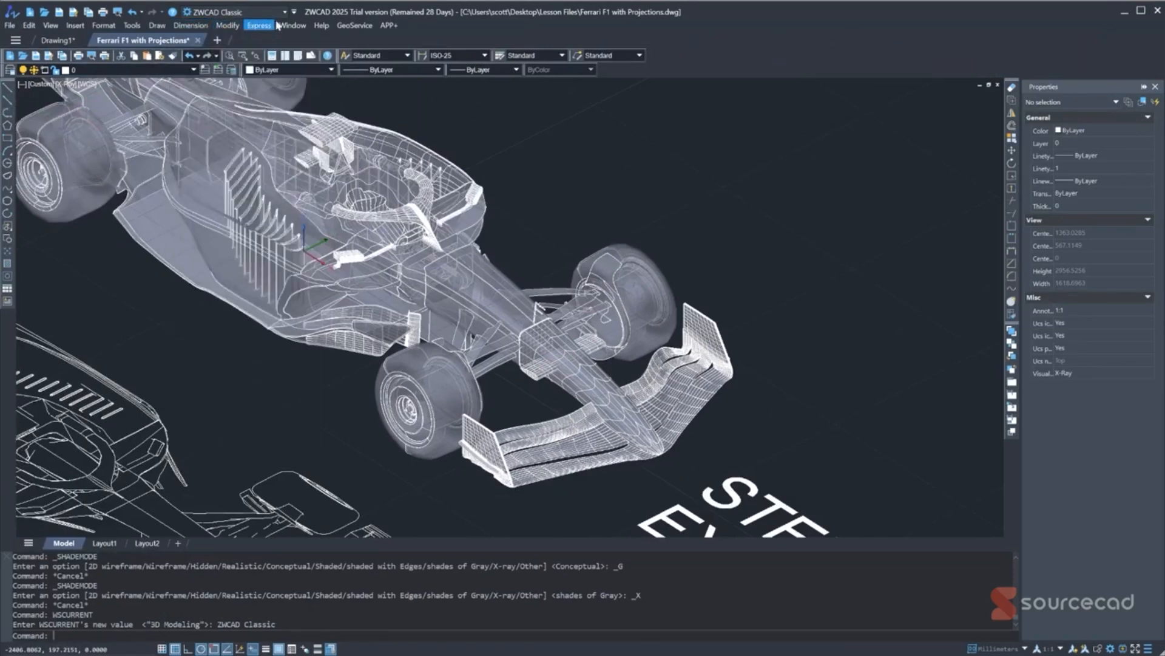
# Switch the workspace to 2D Drafting & Annotation
pyautogui.click(265, 13)
pyautogui.click(213, 33)
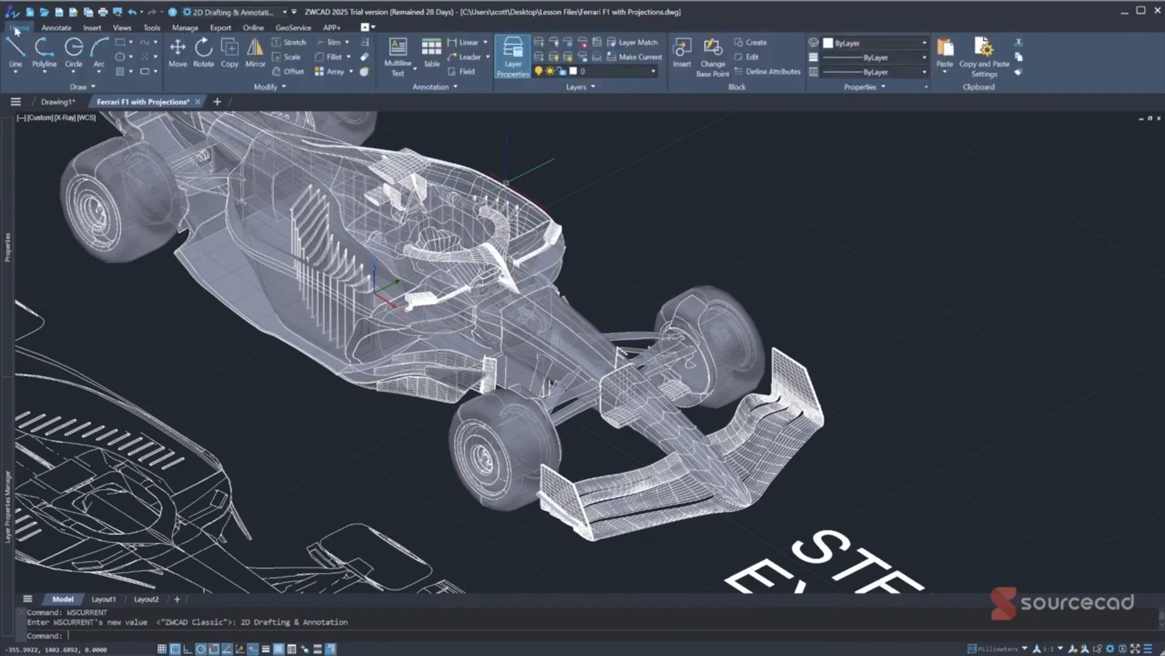
# Show the classic menu bar above the ribbon, look over the Express tools, and hide the menu bar again
pyautogui.click(294, 13)
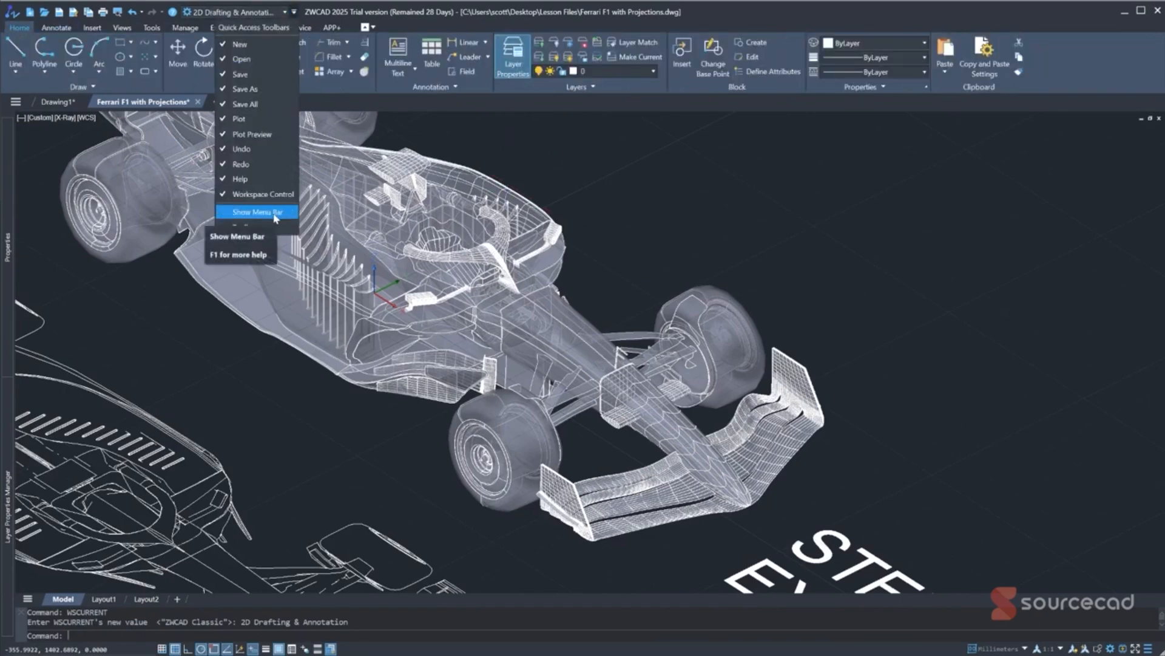
pyautogui.click(255, 212)
pyautogui.click(259, 24)
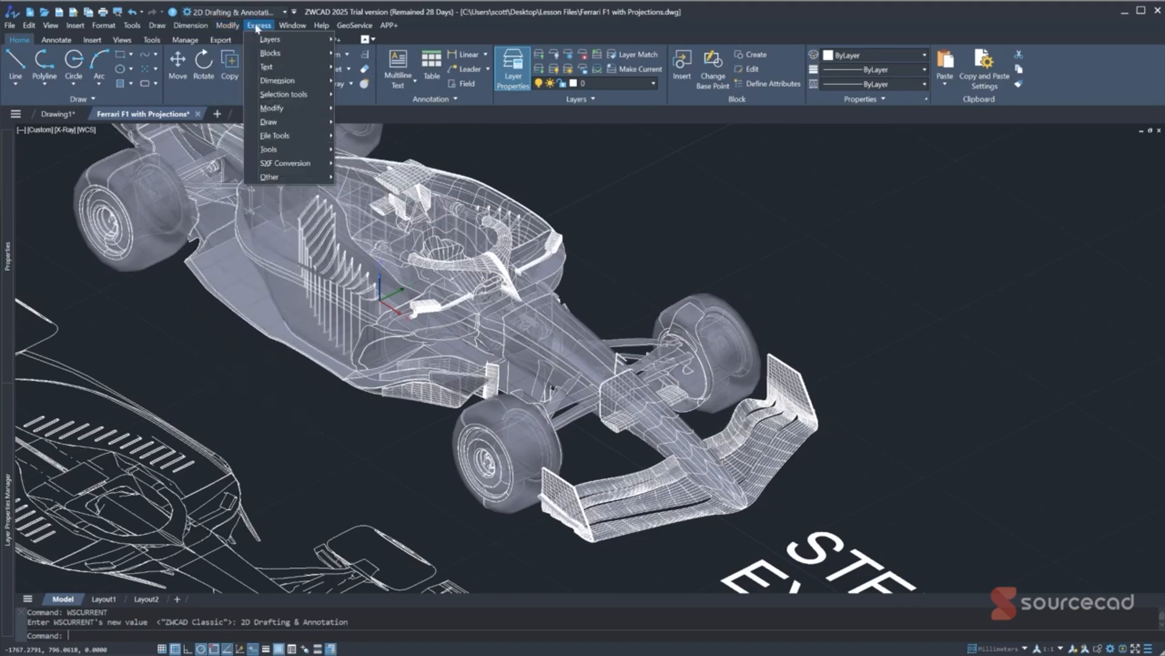
pyautogui.click(294, 11)
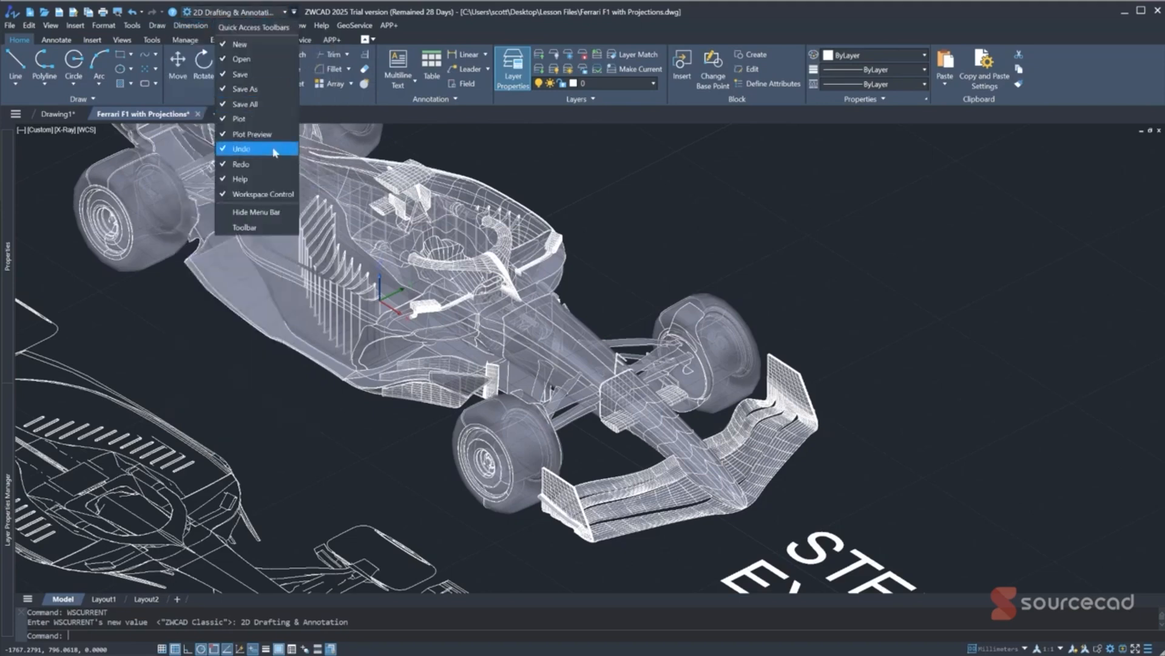
pyautogui.click(267, 212)
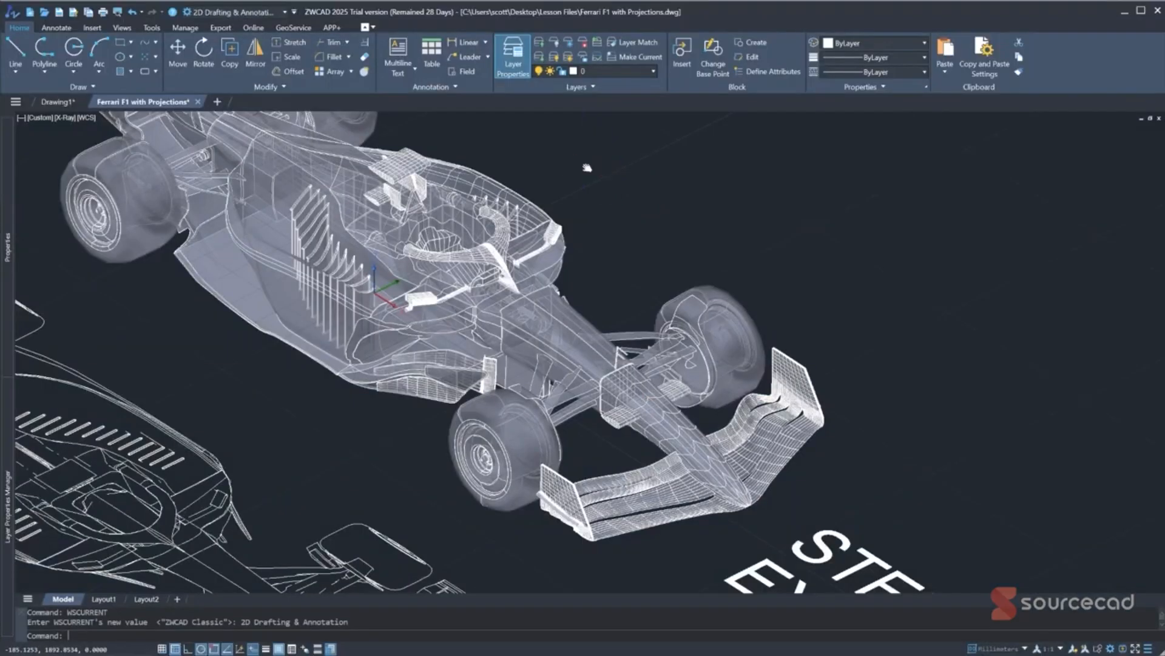
# Copy the car's rear wing block into the empty space beside the car
pyautogui.scroll(-2, 532, 299)
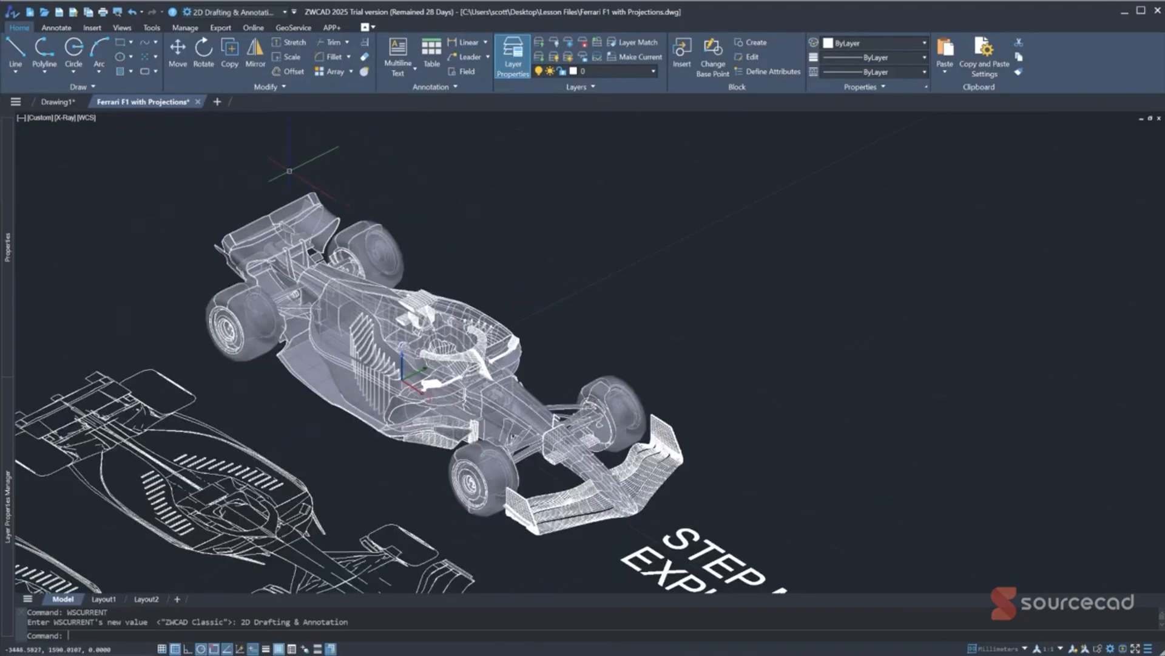
pyautogui.click(301, 189)
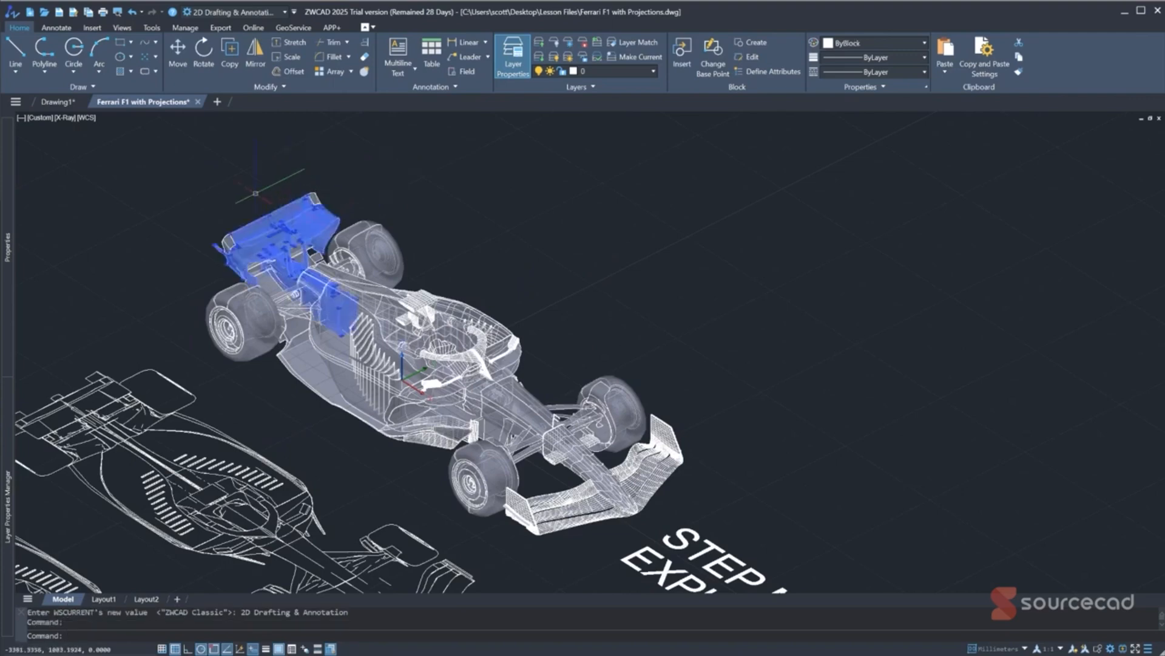
pyautogui.click(229, 51)
pyautogui.click(283, 225)
pyautogui.click(667, 228)
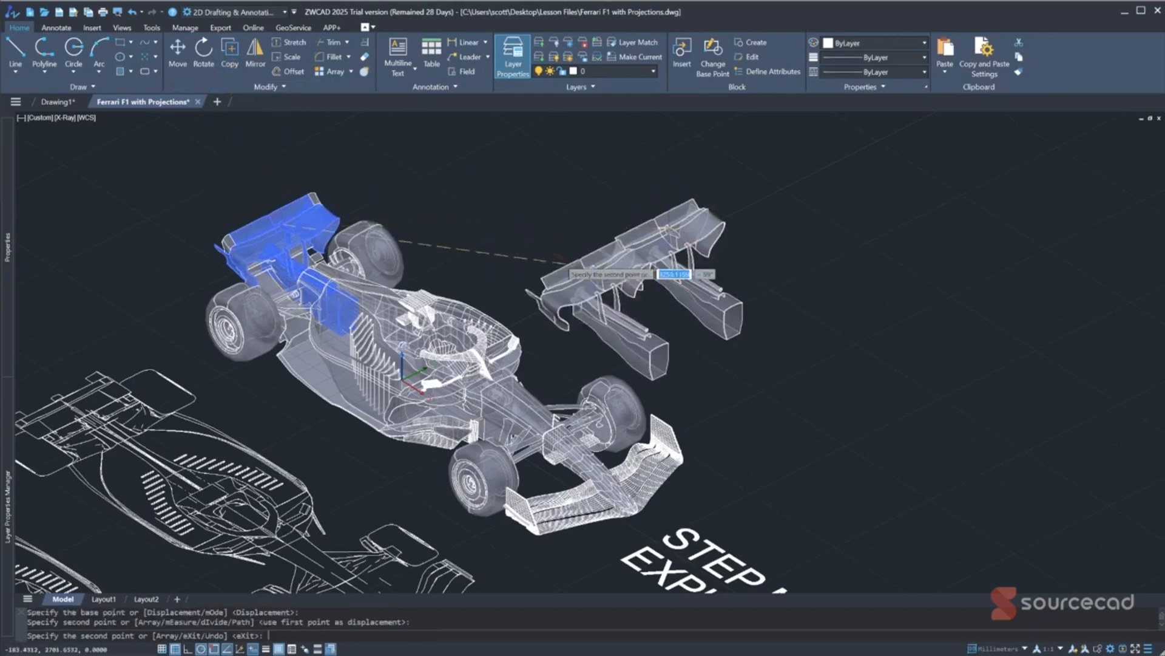
pyautogui.press('Escape')
# Switch the workspace back to 3D Modeling with the copied rear wing in close view
pyautogui.scroll(5, 785, 247)
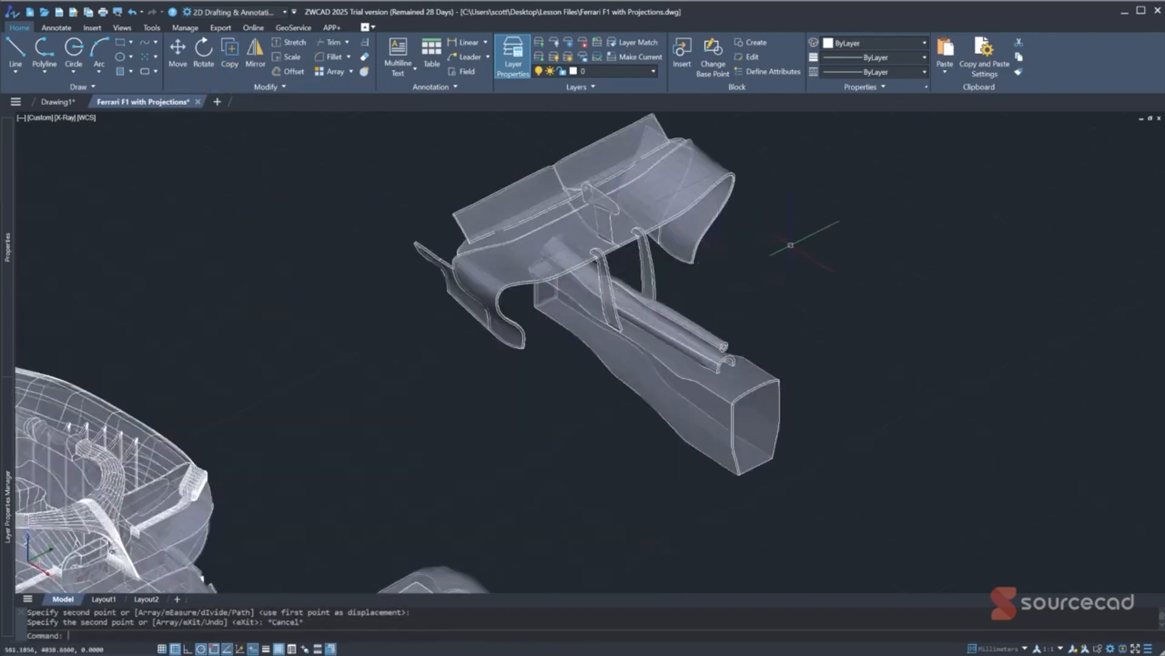
pyautogui.click(609, 284)
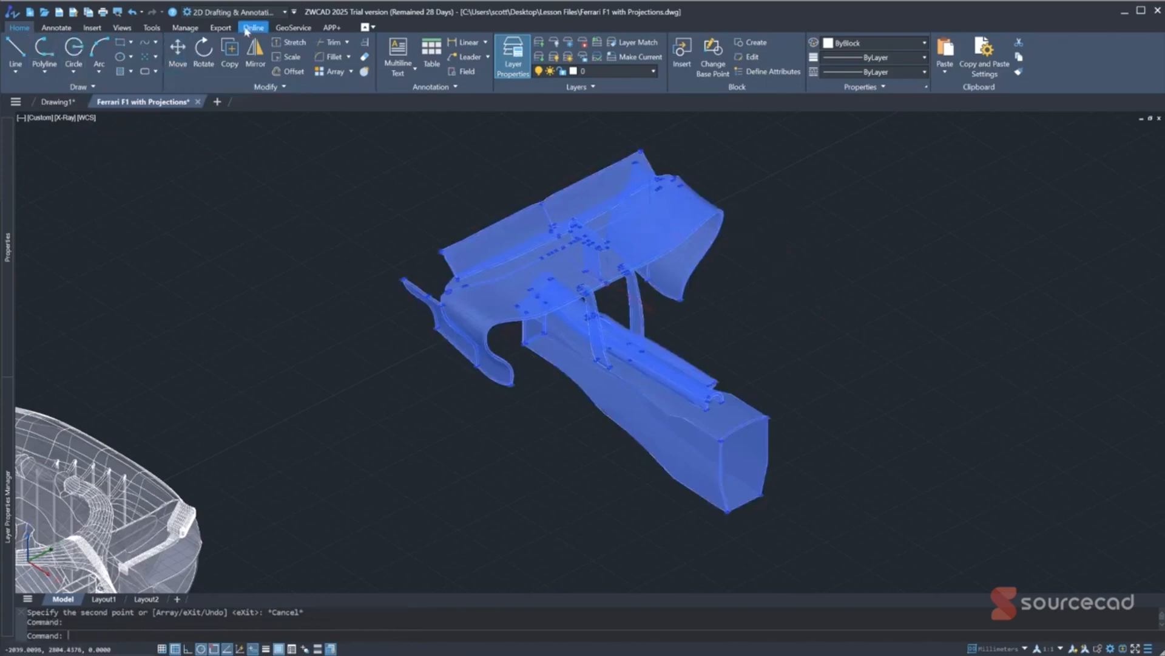
pyautogui.click(285, 14)
pyautogui.click(206, 57)
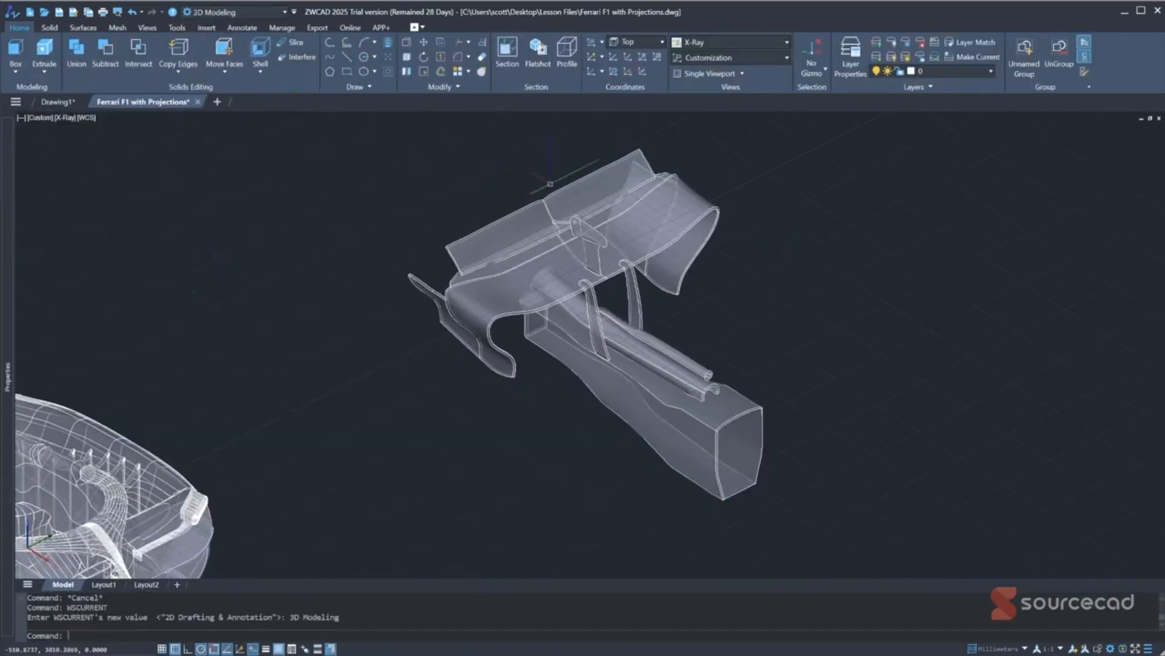
# Select the copied rear wing and activate the Move Gizmo on it
pyautogui.click(556, 185)
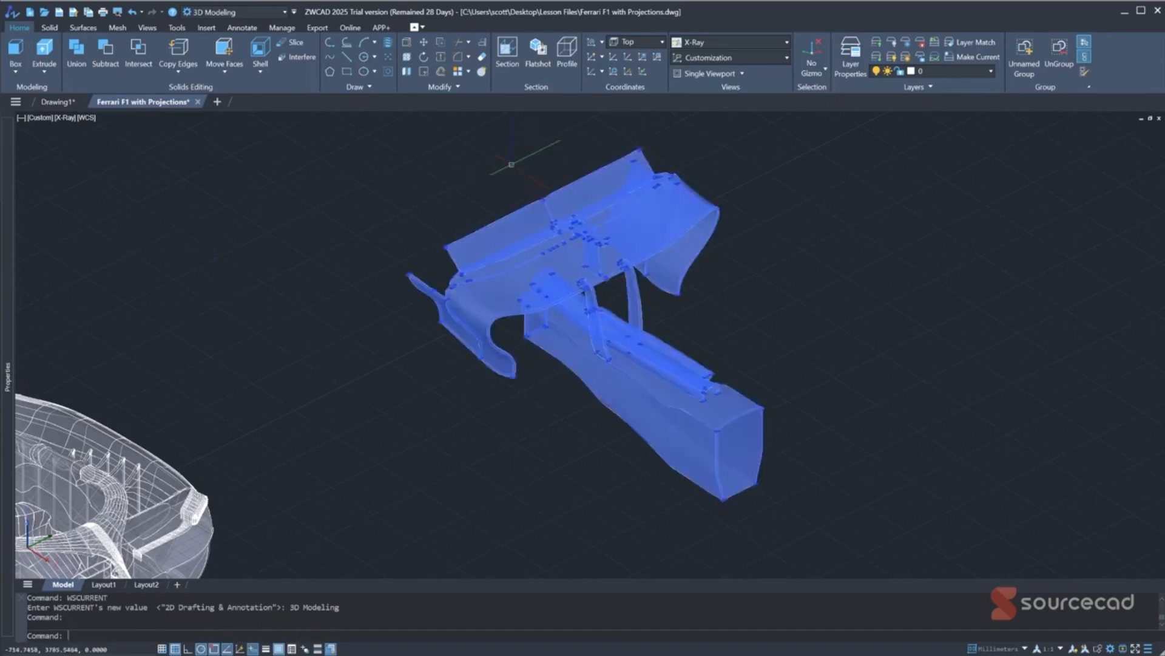
pyautogui.click(816, 75)
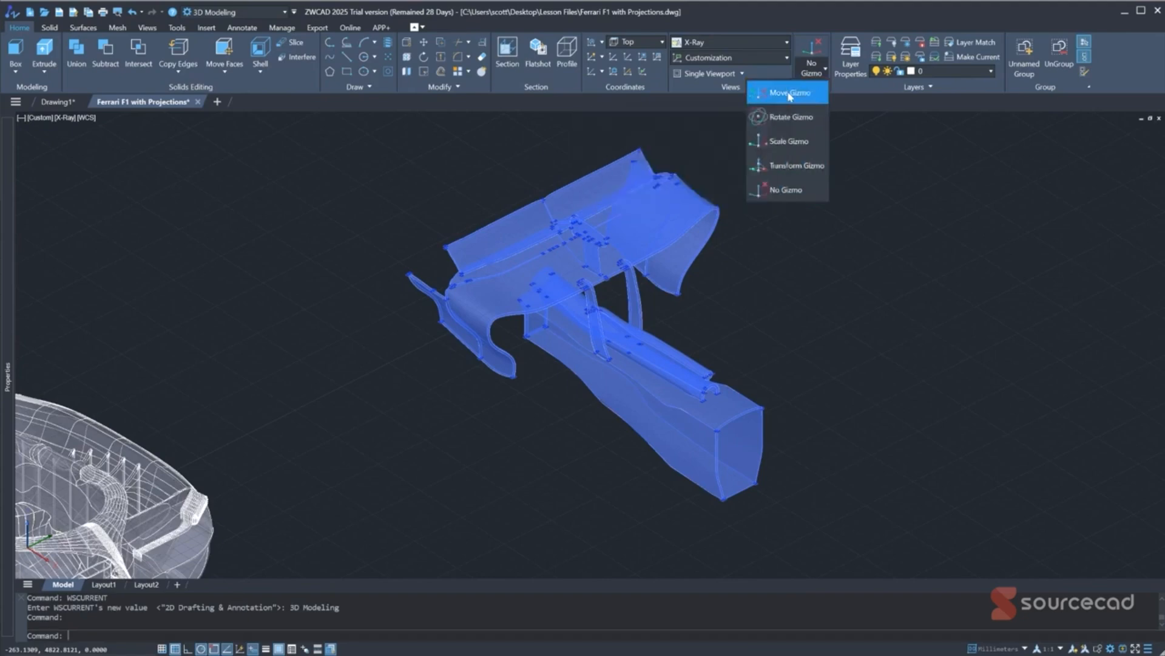
pyautogui.click(790, 93)
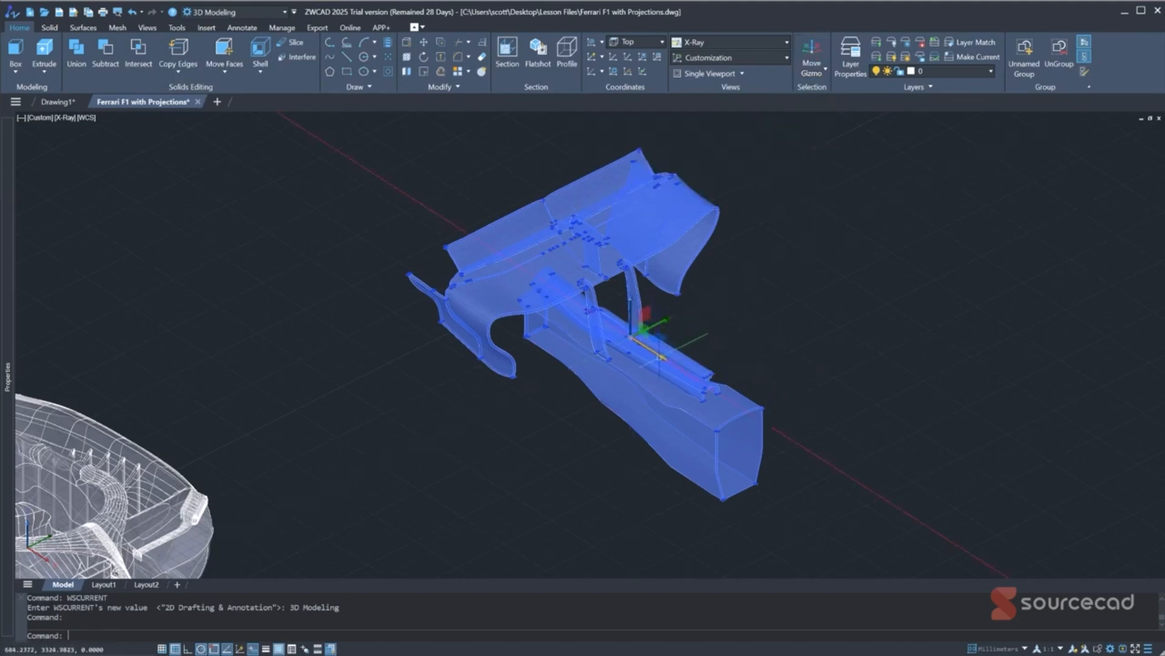
# Move the copied rear wing along the gizmo's X and Y axes and within its YZ plane, keeping it beside the car
pyautogui.click(660, 357)
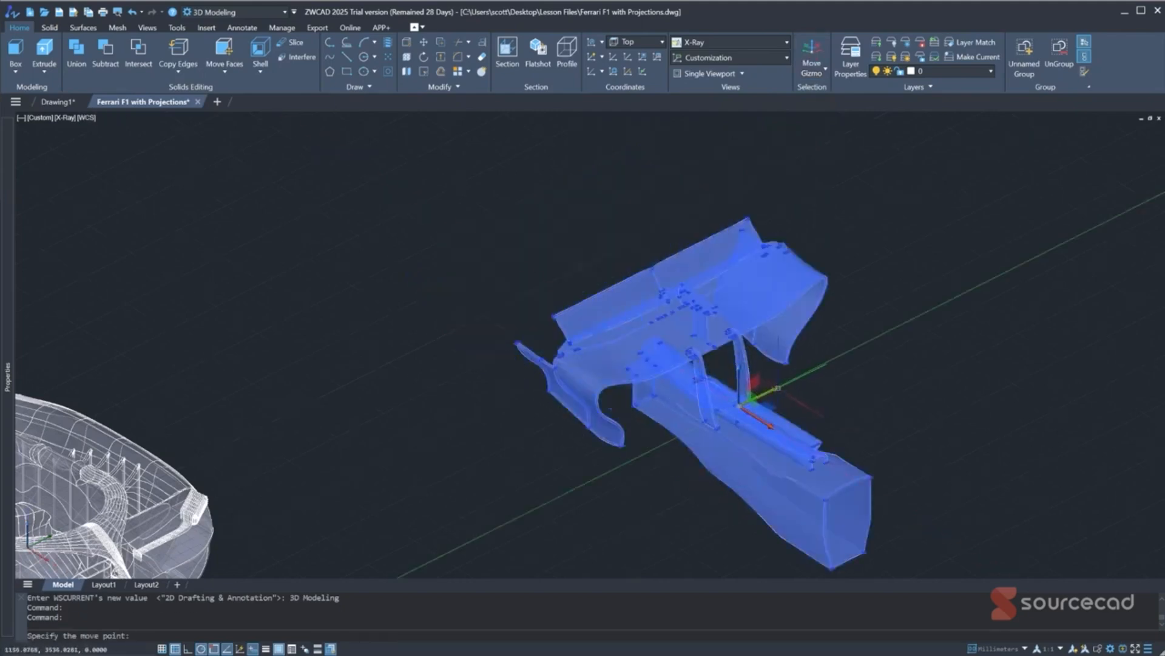
pyautogui.click(882, 332)
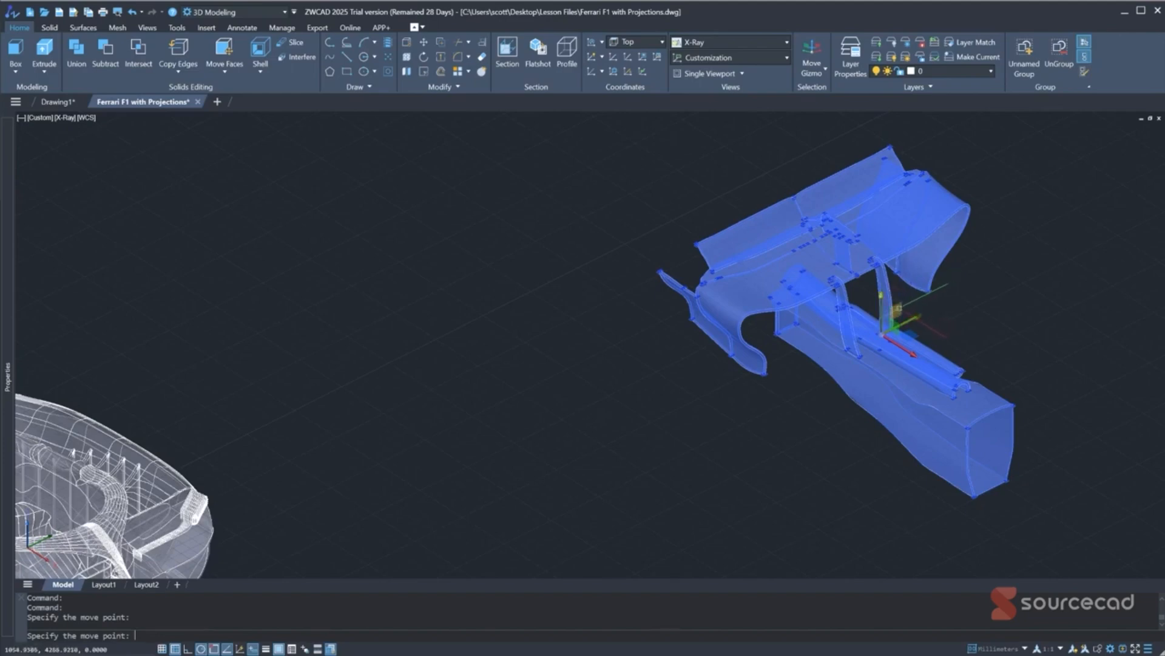
pyautogui.click(891, 315)
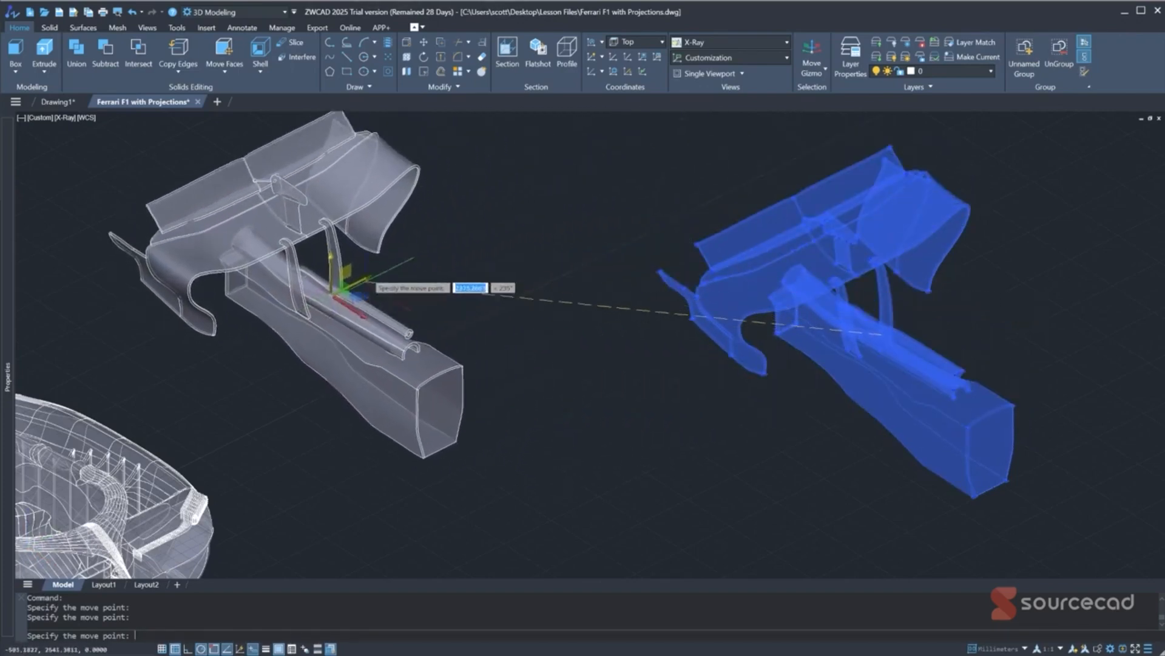
pyautogui.click(419, 250)
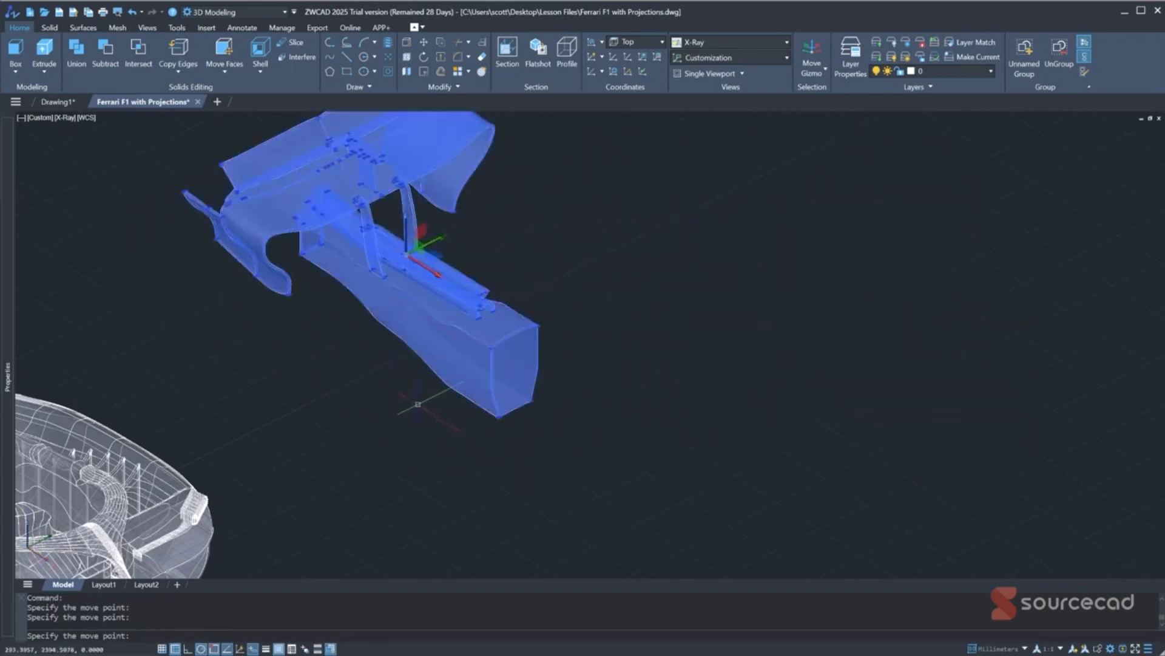
pyautogui.keyDown('shift'); pyautogui.moveTo(405, 419); pyautogui.dragTo(445, 373, button='middle'); pyautogui.keyUp('shift')
pyautogui.keyDown('shift'); pyautogui.moveTo(444, 373); pyautogui.dragTo(429, 341); pyautogui.keyUp('shift')
pyautogui.keyDown('shift'); pyautogui.moveTo(428, 341); pyautogui.dragTo(425, 335, button='middle'); pyautogui.keyUp('shift')
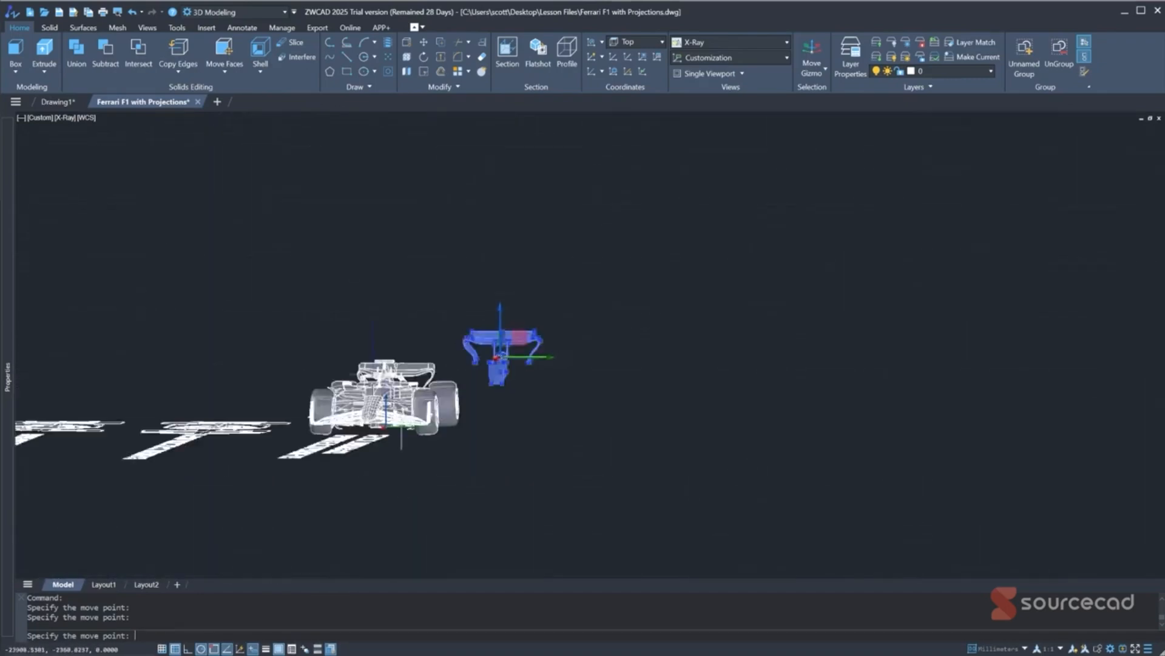
# Switch to the Rotate Gizmo and rotate the copied rear wing freehand about its Z axis and about its X axis
pyautogui.keyDown('shift'); pyautogui.moveTo(456, 333); pyautogui.dragTo(424, 341, button='middle'); pyautogui.keyUp('shift')
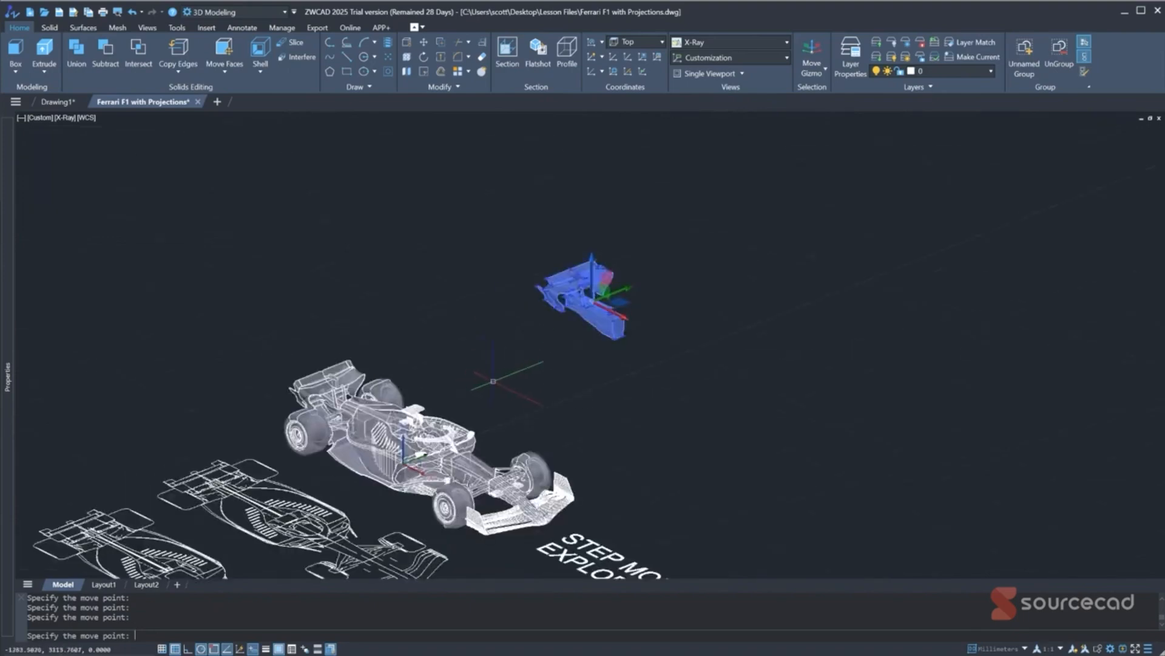
pyautogui.scroll(4, 526, 320)
pyautogui.moveTo(526, 319); pyautogui.dragTo(503, 379, button='middle')
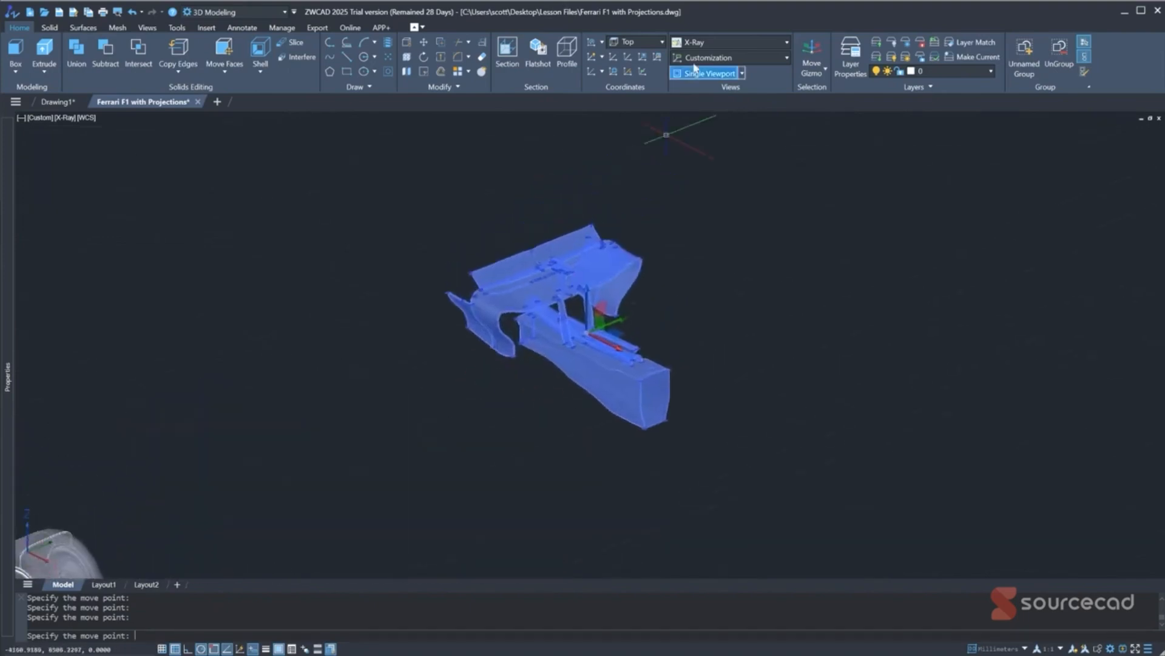
pyautogui.click(824, 68)
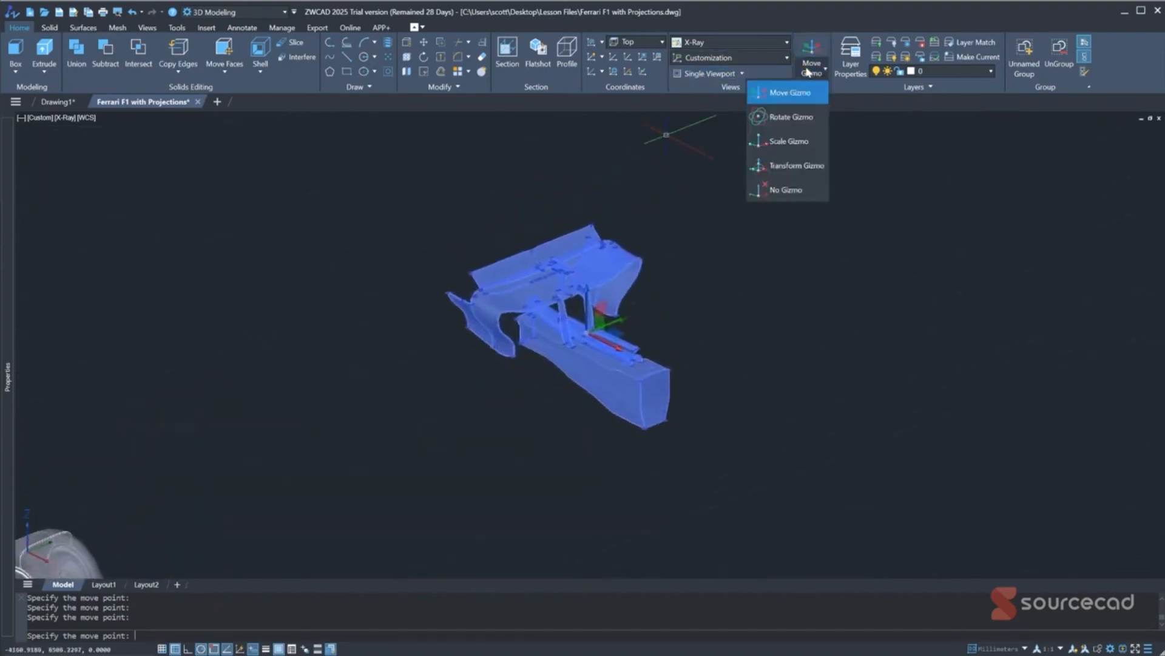
pyautogui.click(789, 117)
pyautogui.click(584, 350)
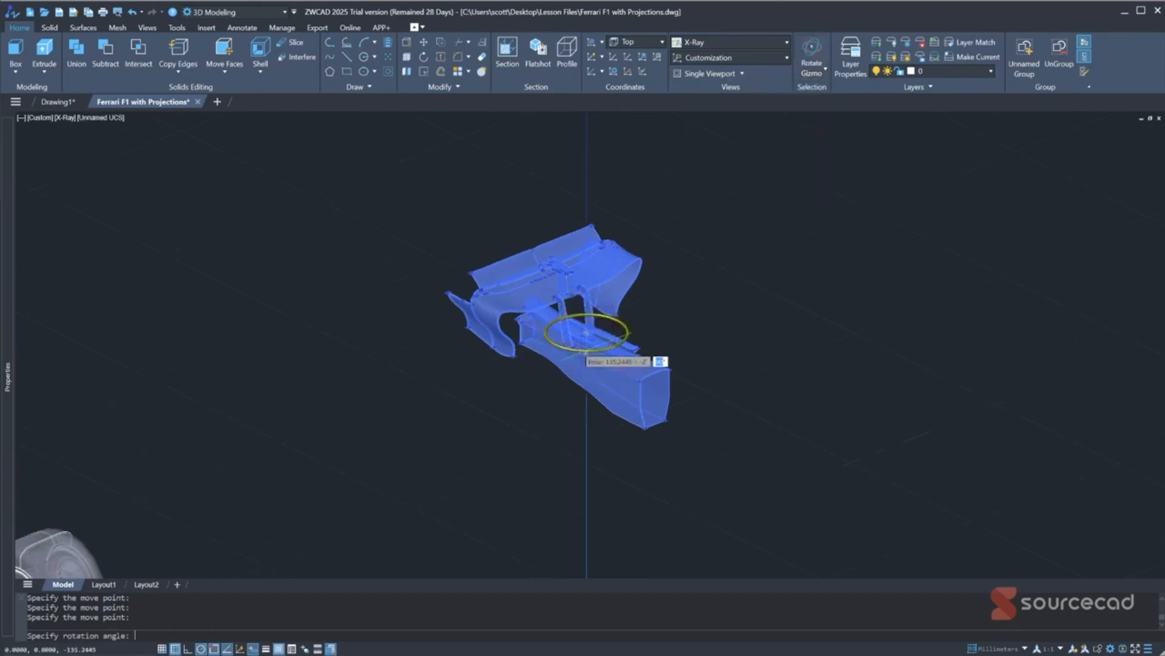
pyautogui.click(551, 381)
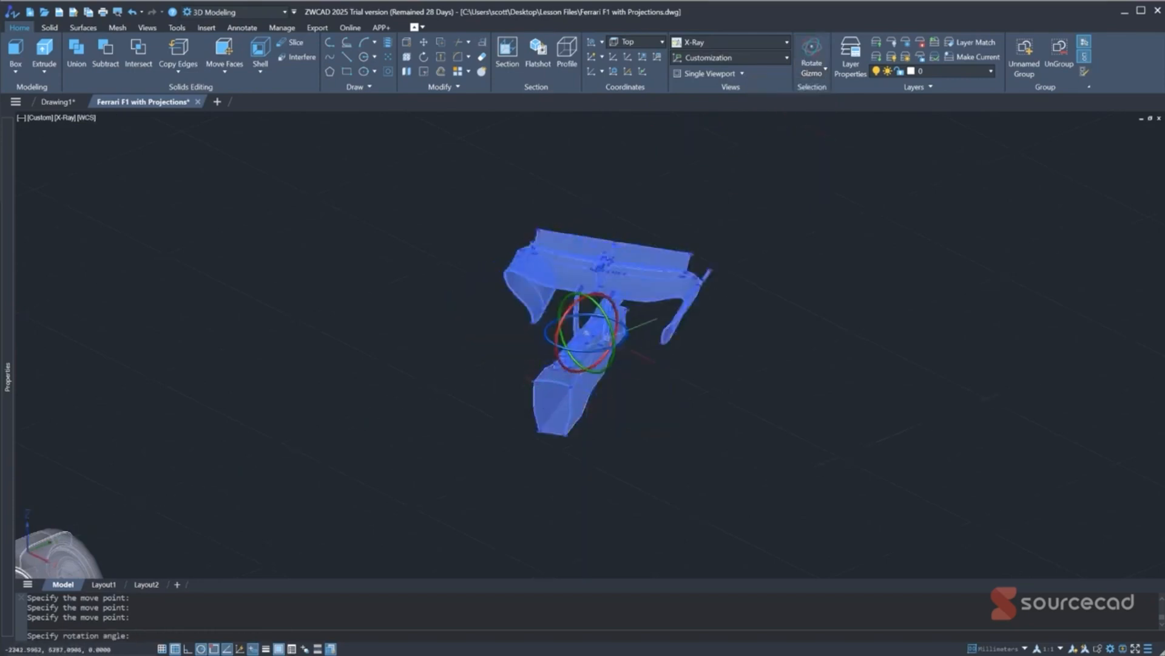
pyautogui.click(556, 343)
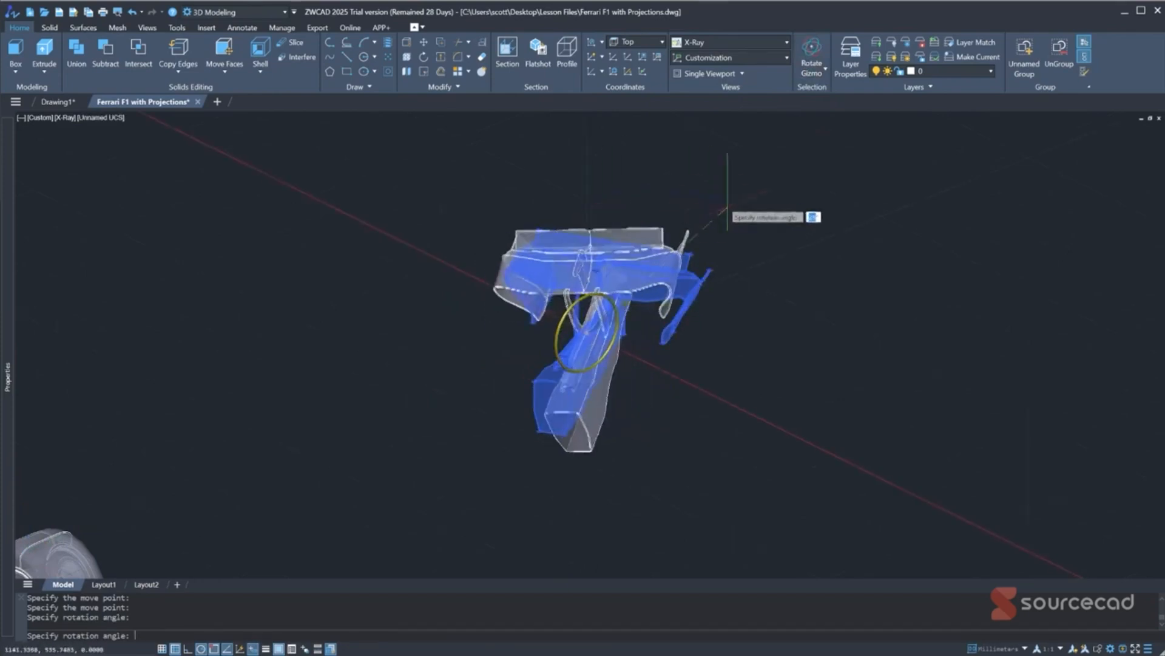
pyautogui.click(678, 193)
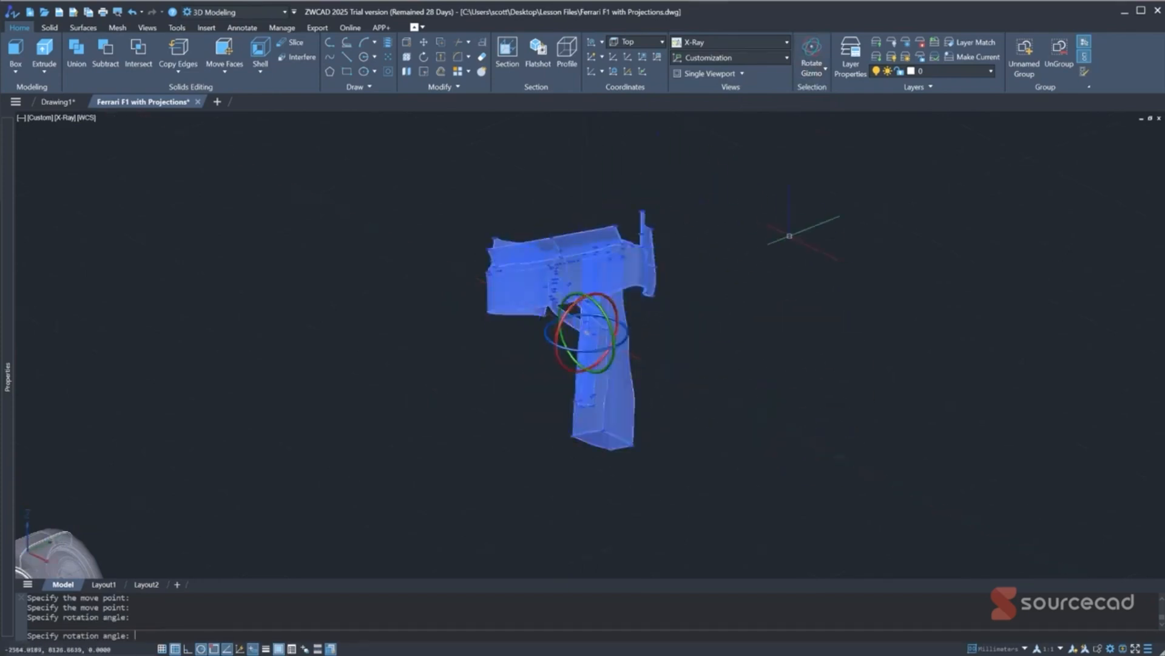
# Switch to the Scale Gizmo and scale the copied rear wing uniformly up, down and up again, leaving it slightly enlarged
pyautogui.click(810, 68)
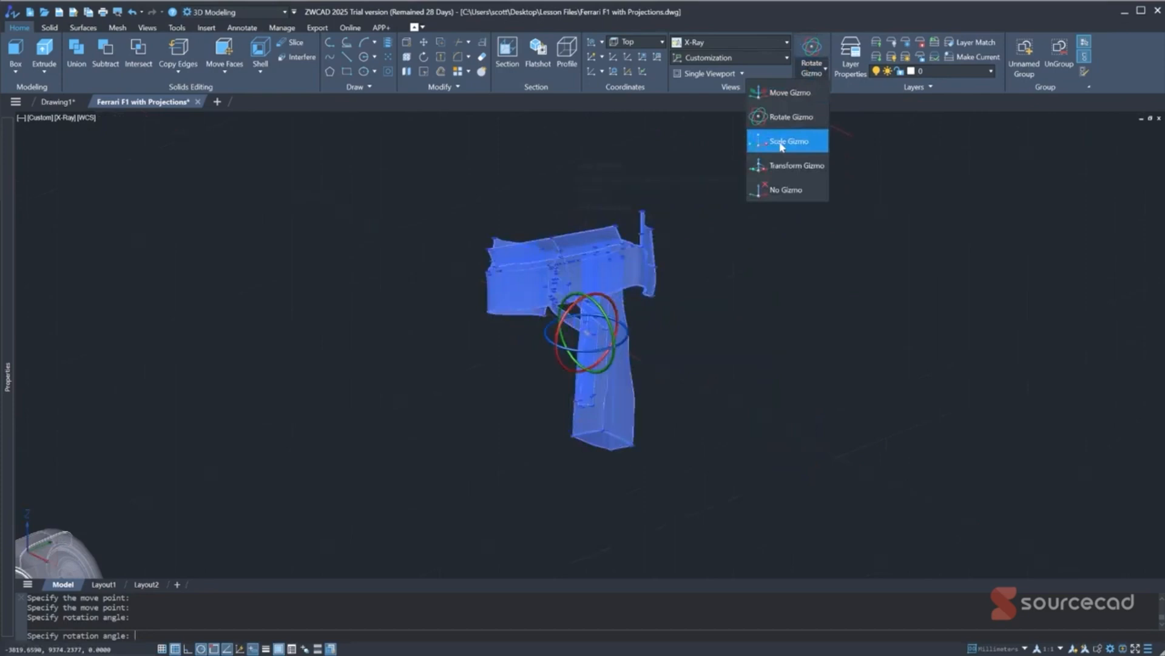
pyautogui.click(781, 143)
pyautogui.click(591, 333)
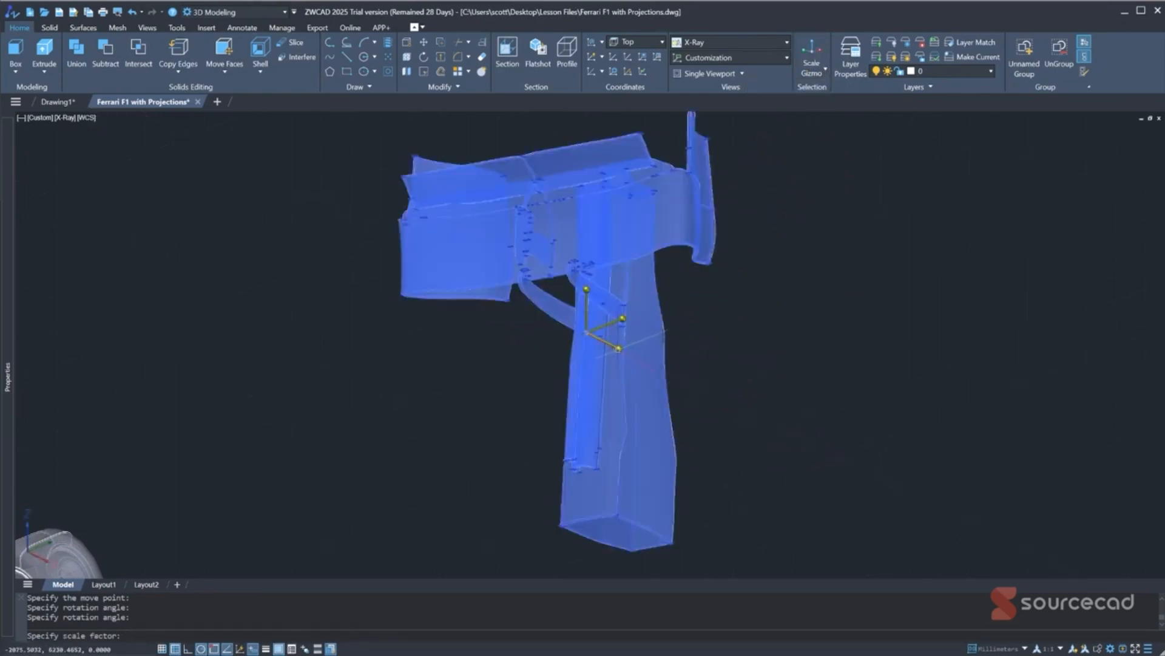
pyautogui.click(588, 333)
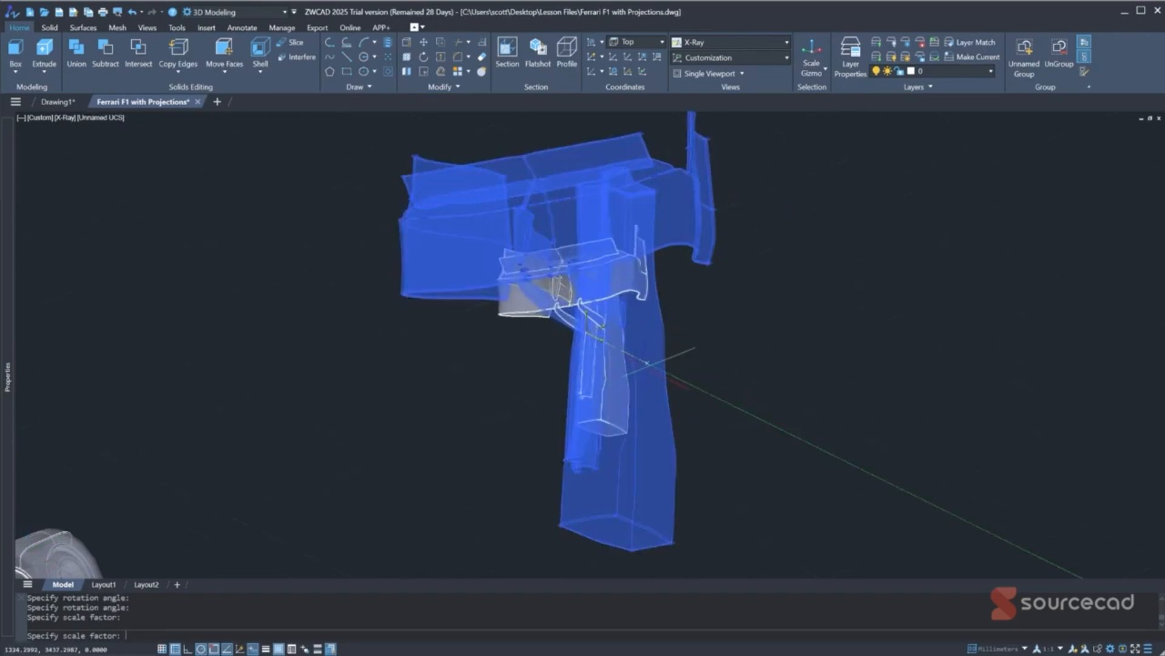
pyautogui.press('Escape')
pyautogui.click(599, 339)
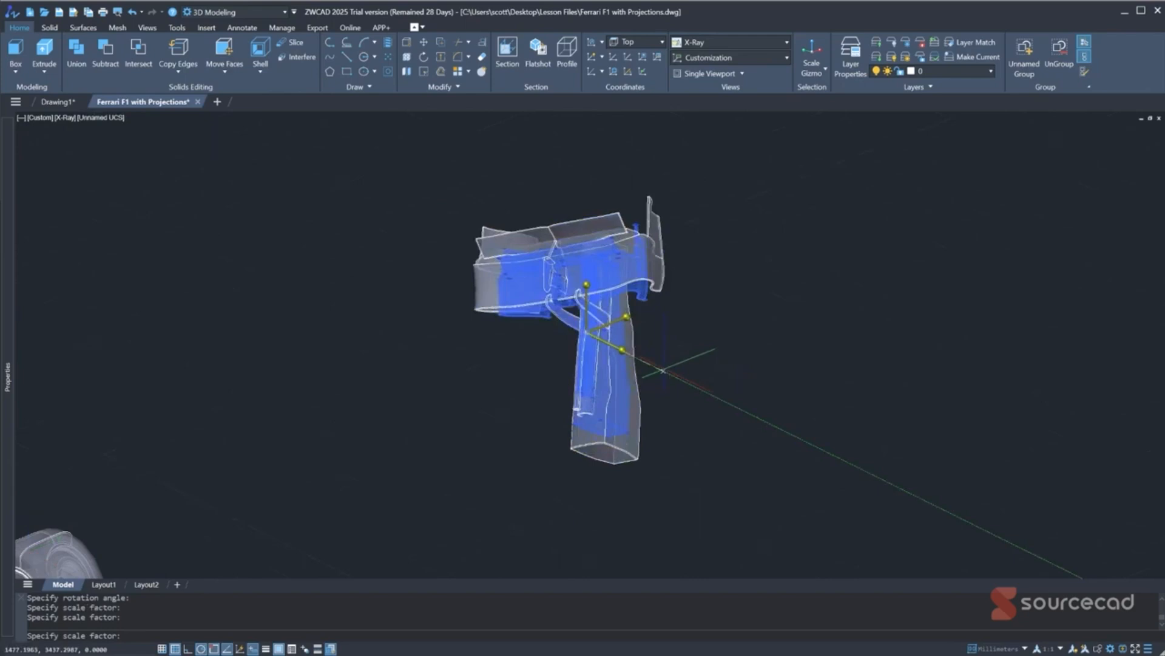
pyautogui.click(653, 366)
# Switch to the Transform Gizmo and move the copied rear wing along the X axis, farther from the car
pyautogui.click(807, 73)
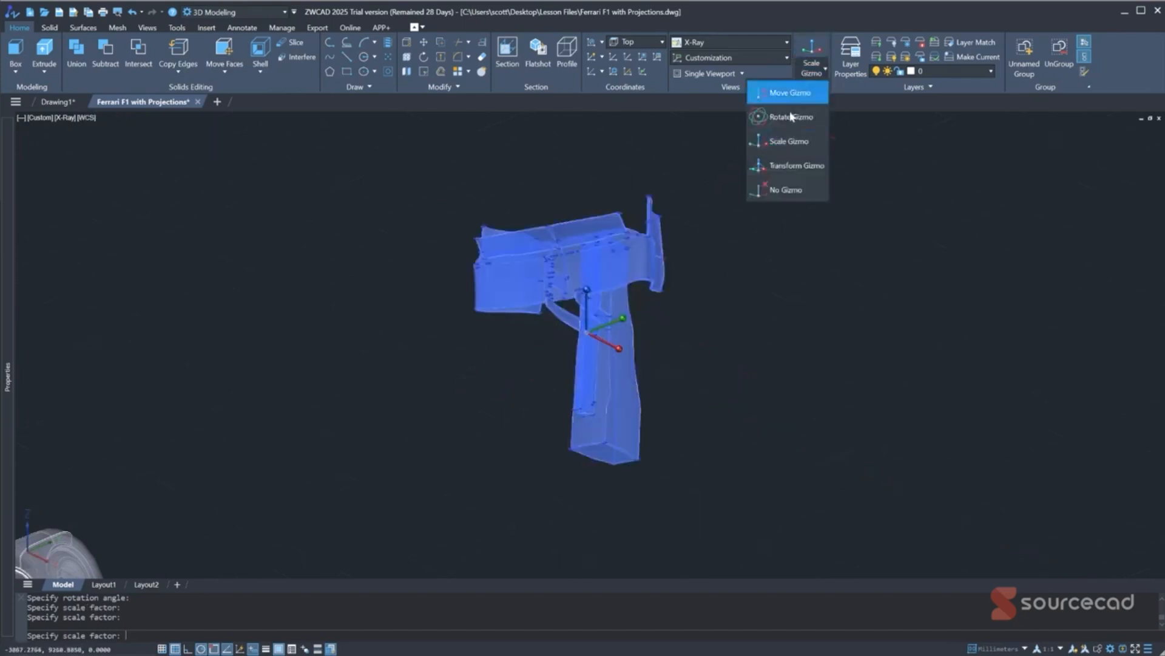
pyautogui.click(781, 166)
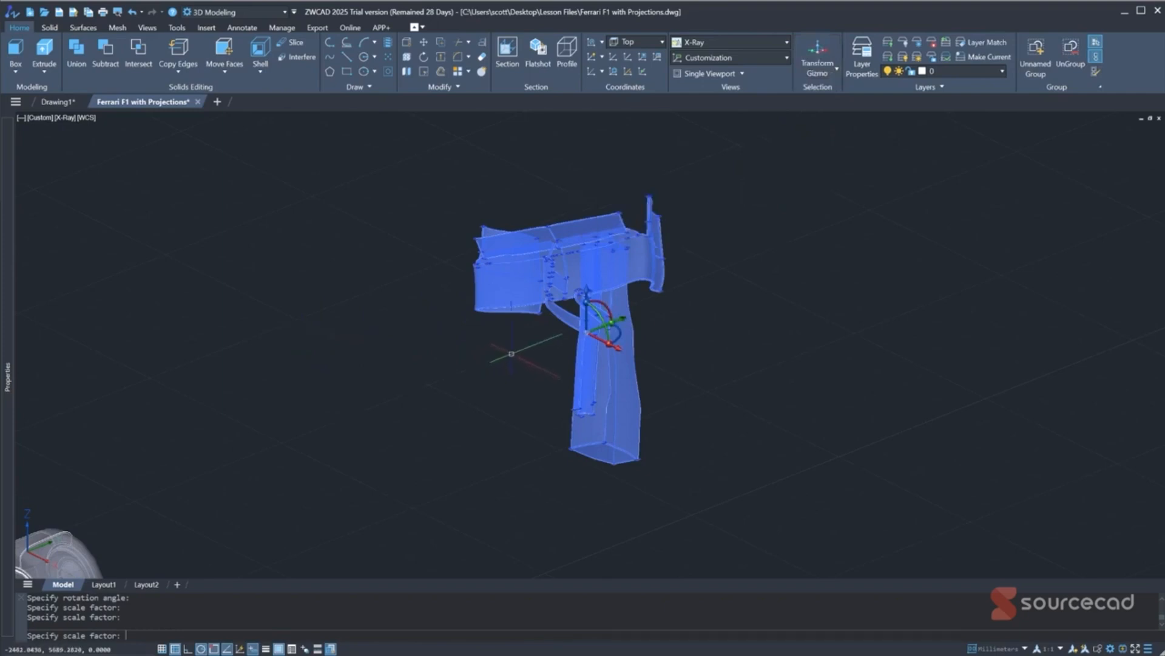
pyautogui.click(625, 355)
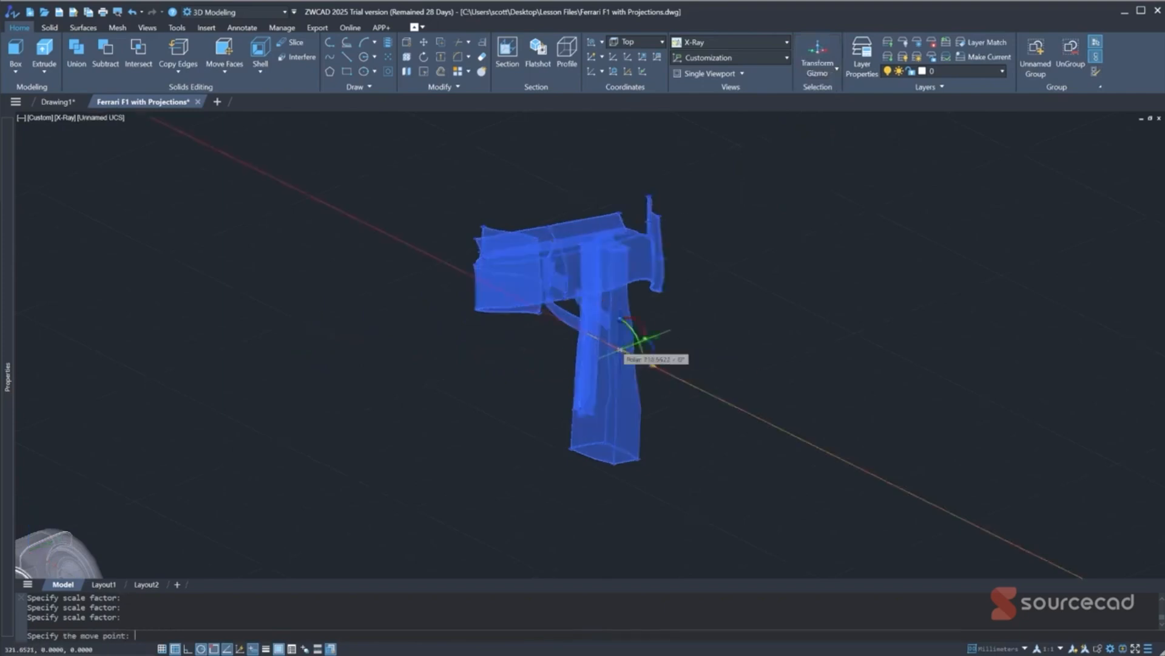
pyautogui.click(704, 388)
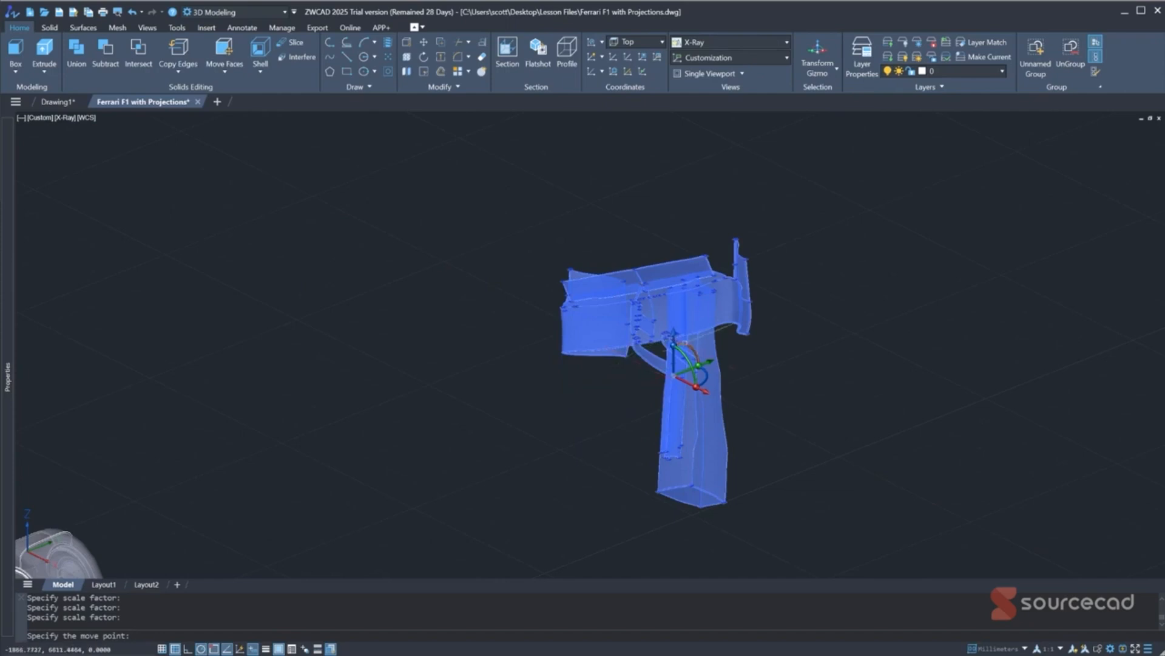
# Rotate the copied rear wing about the X axis and enlarge it uniformly using the Transform Gizmo's handles
pyautogui.click(686, 346)
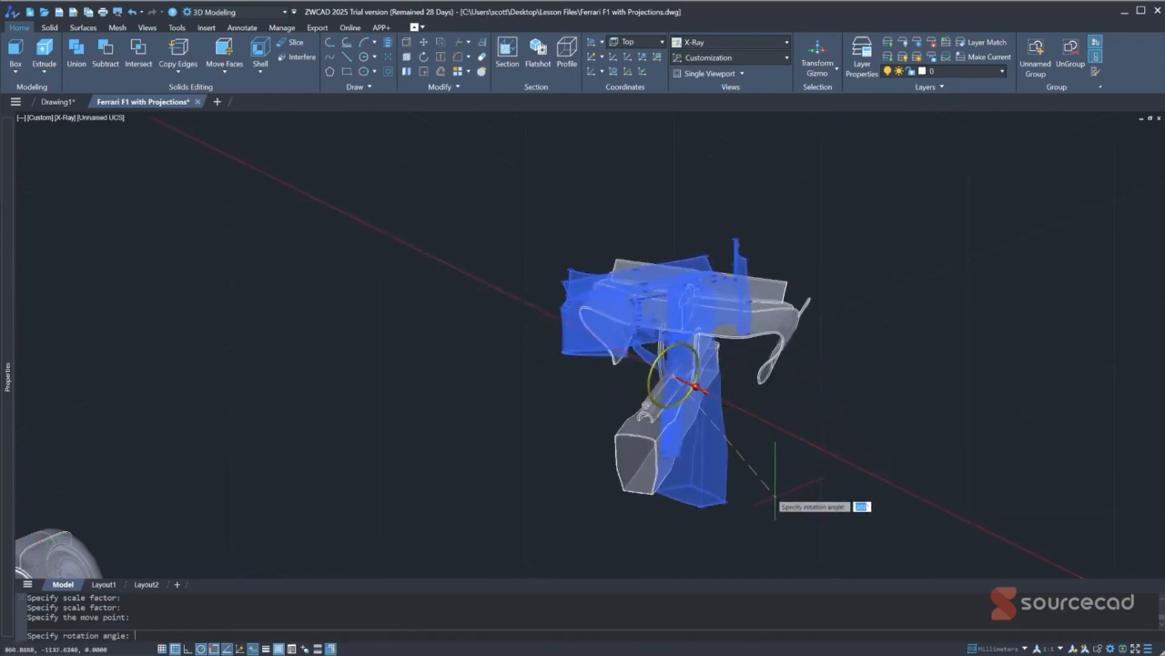
pyautogui.click(730, 443)
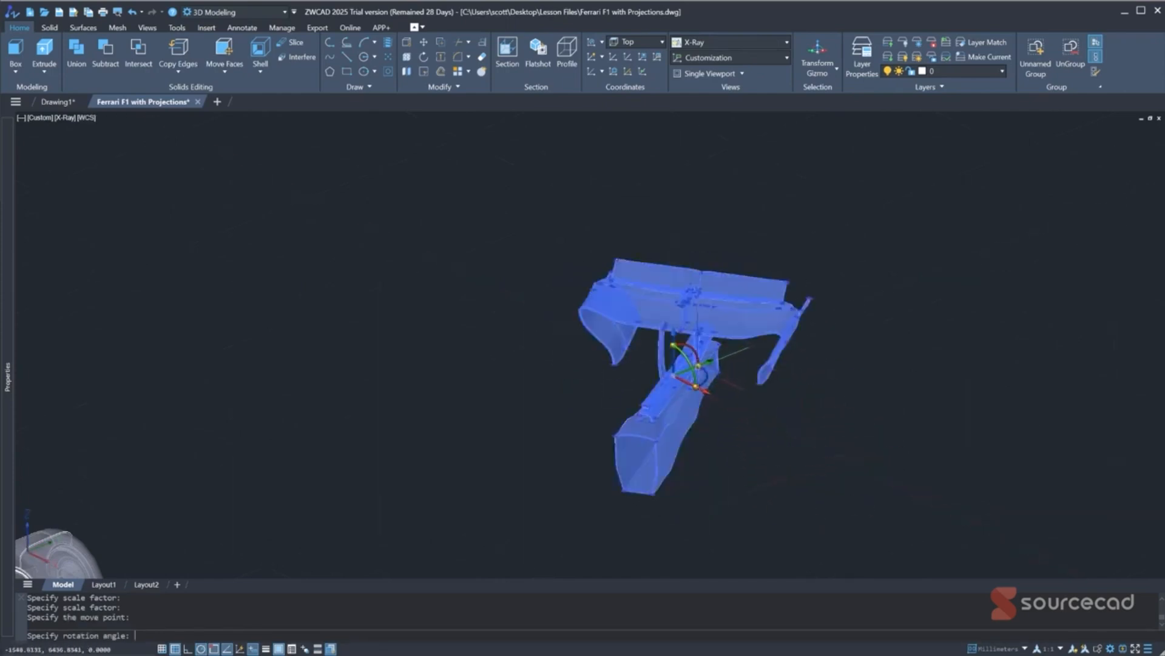
pyautogui.click(699, 365)
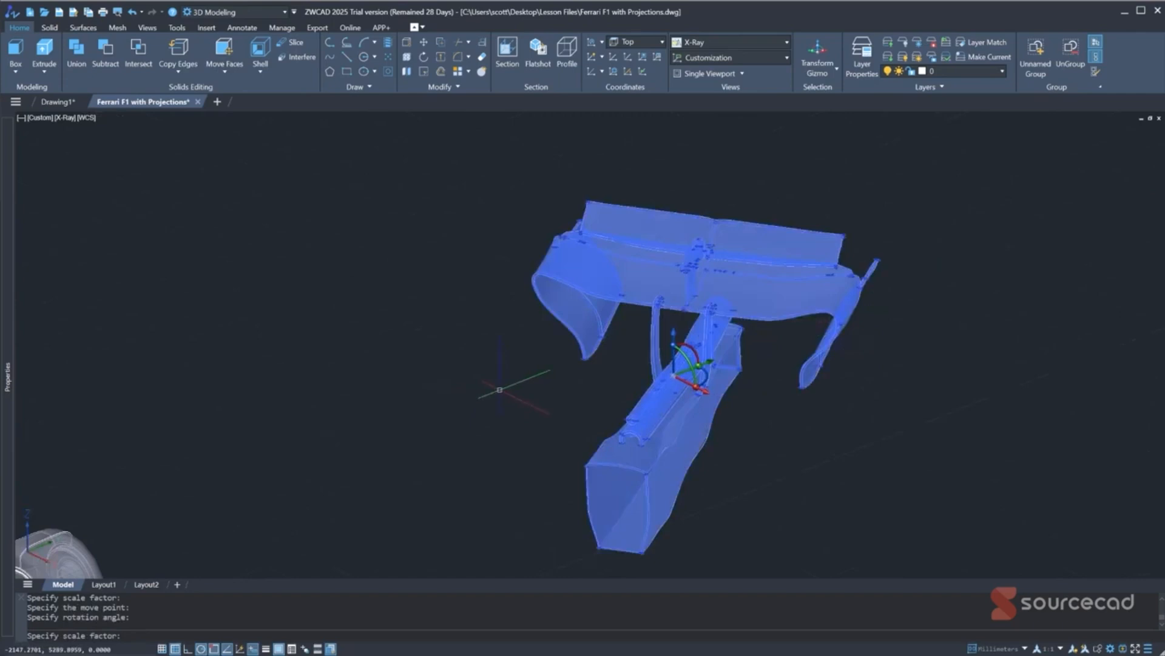
# Switch the copied rear wing's gizmo to Move Gizmo and back to Transform Gizmo
pyautogui.click(824, 74)
pyautogui.click(801, 94)
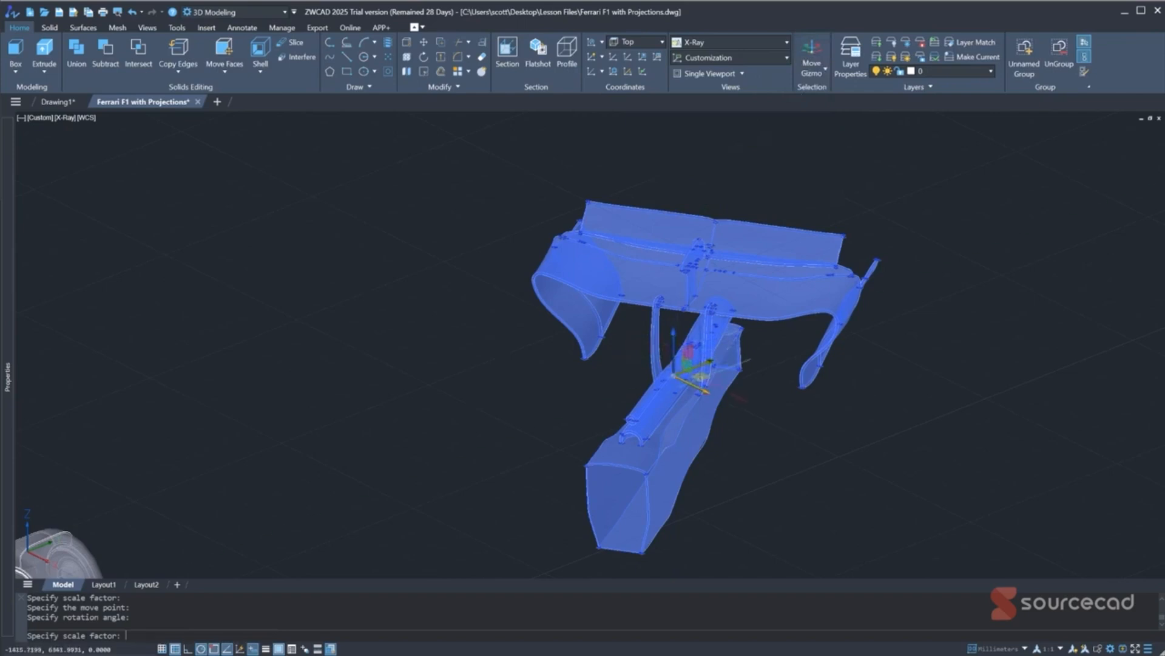
pyautogui.click(825, 70)
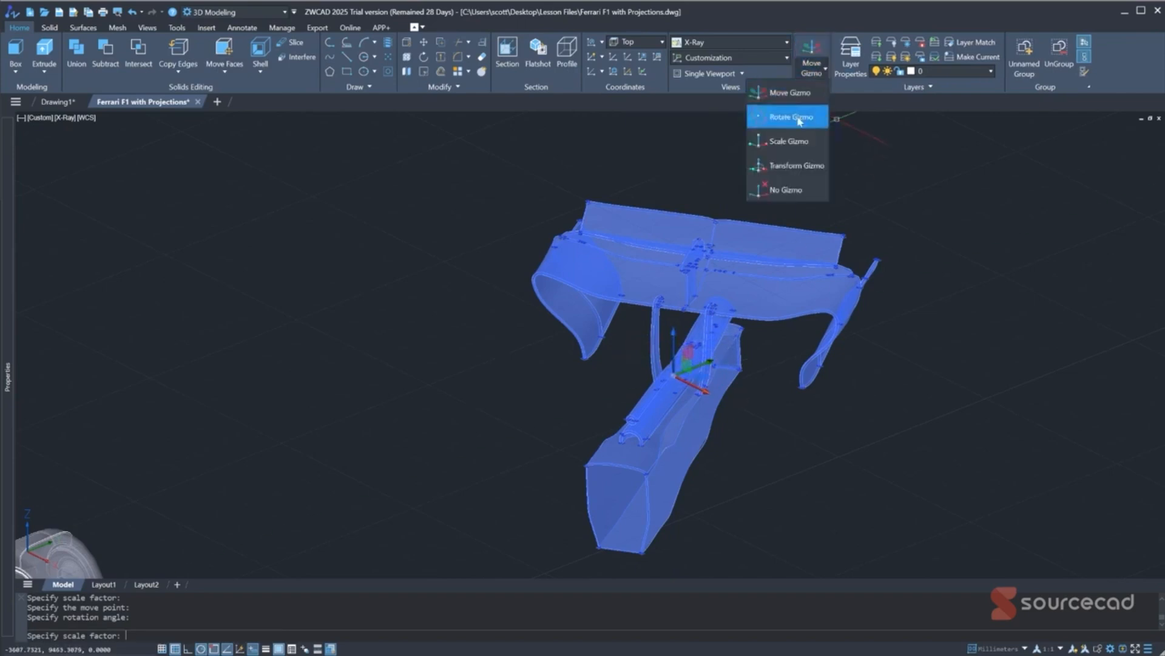
pyautogui.click(783, 175)
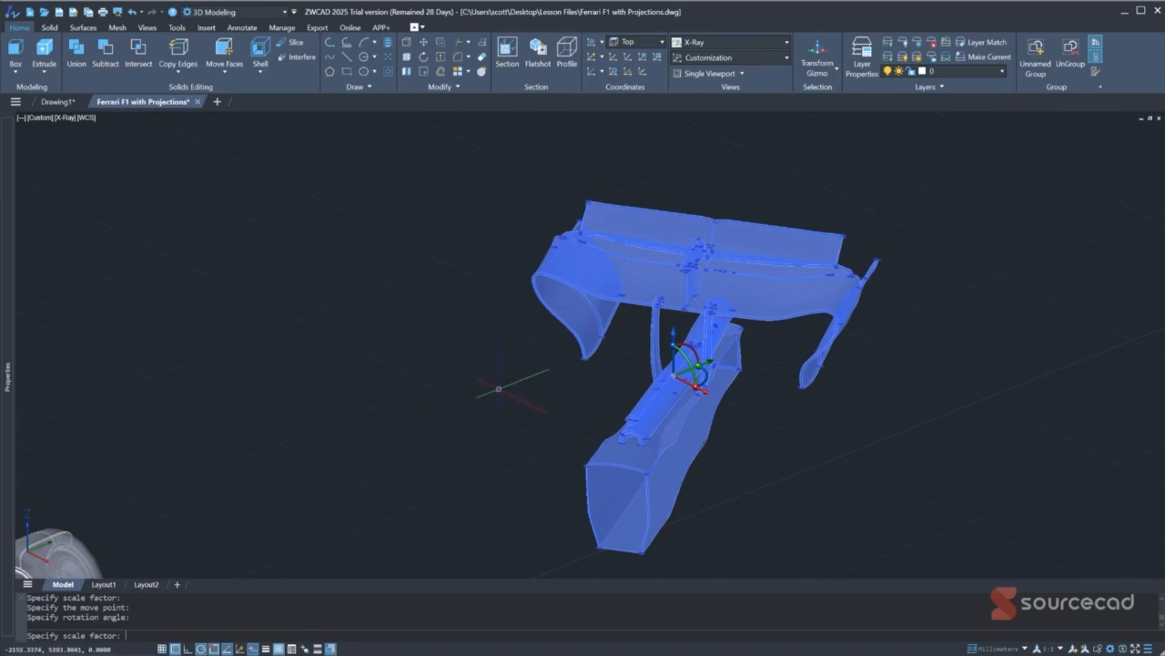
# Open the plot settings for model space and set the shade plot option to Hidden
pyautogui.scroll(-5, 499, 389)
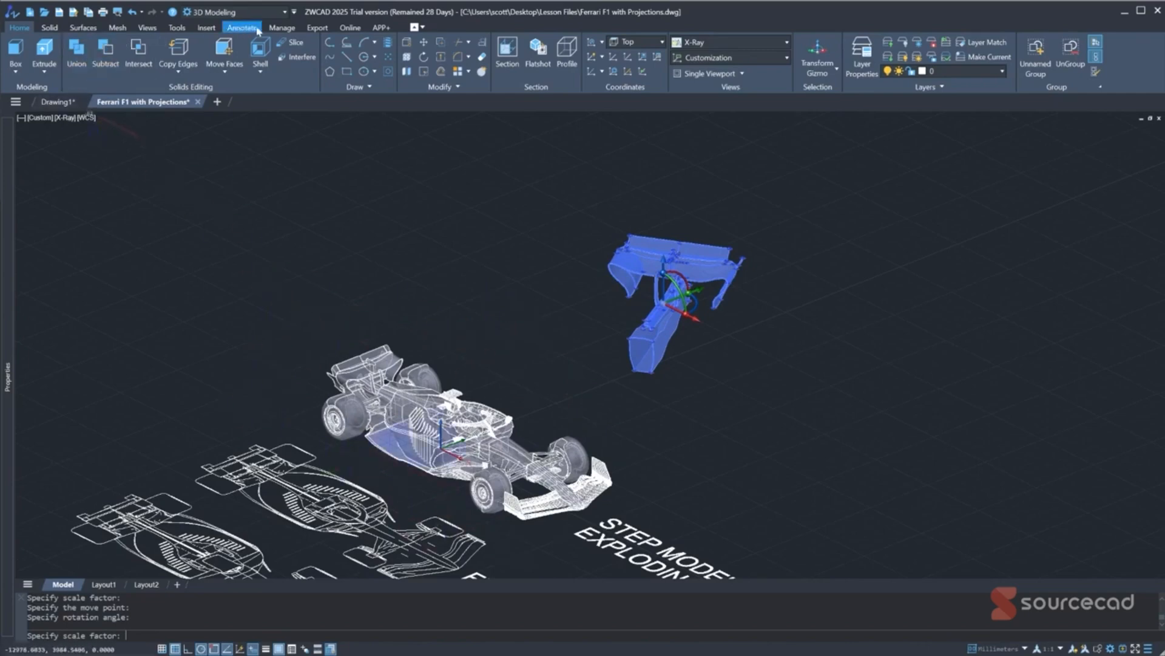
pyautogui.click(317, 28)
pyautogui.click(15, 49)
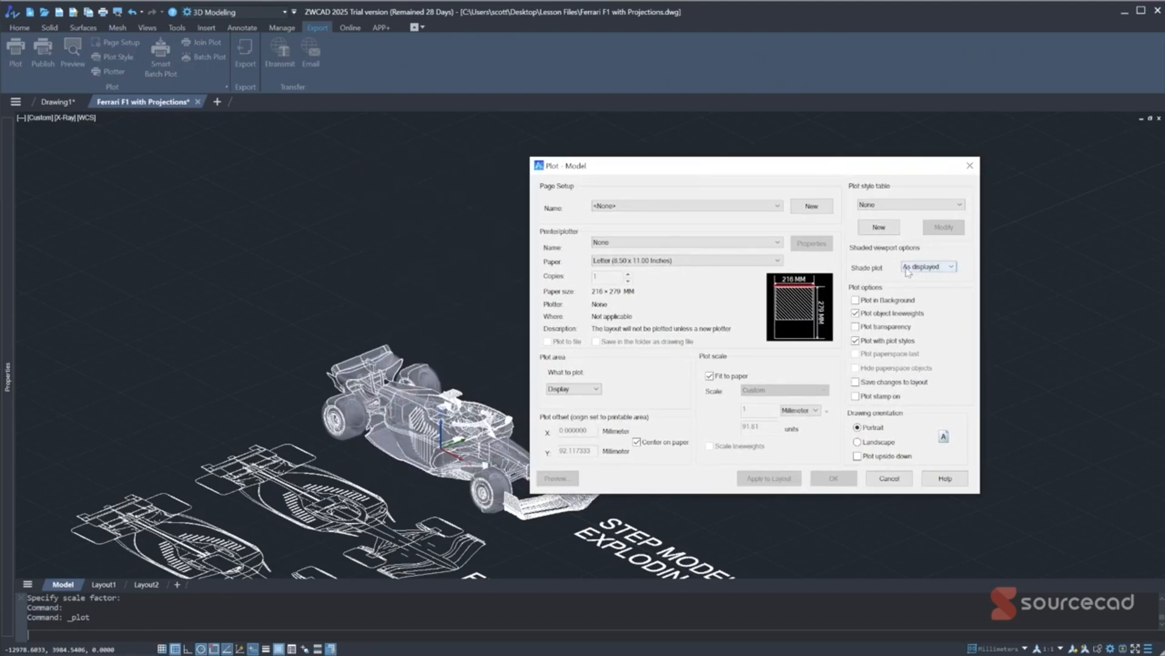
pyautogui.click(935, 268)
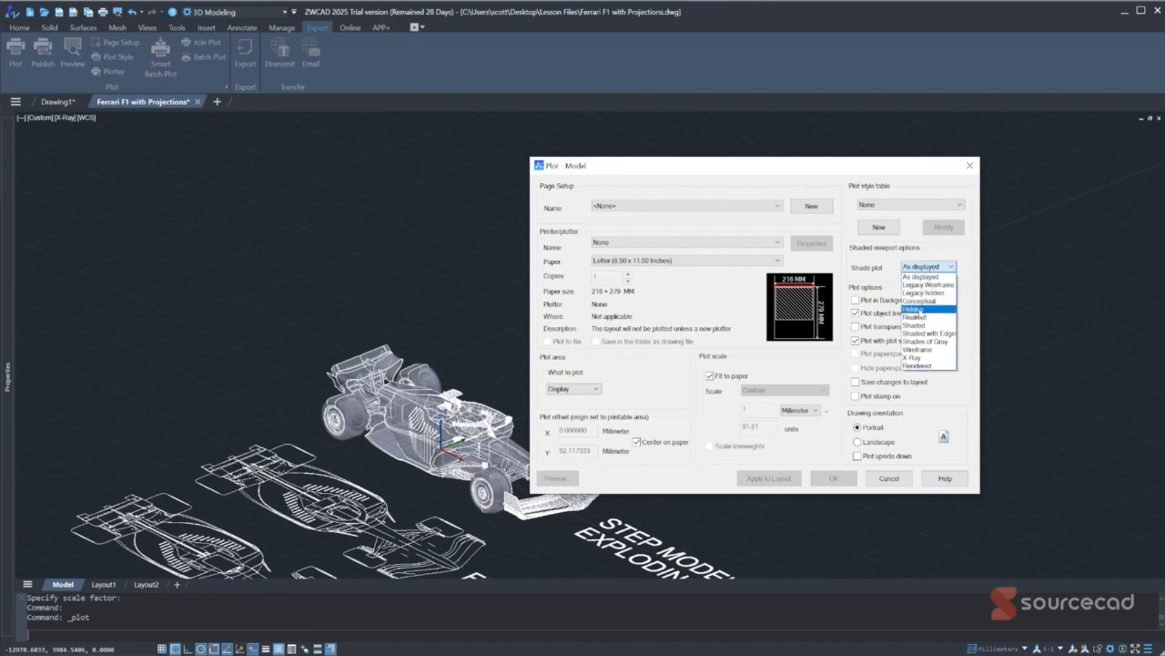
pyautogui.click(920, 310)
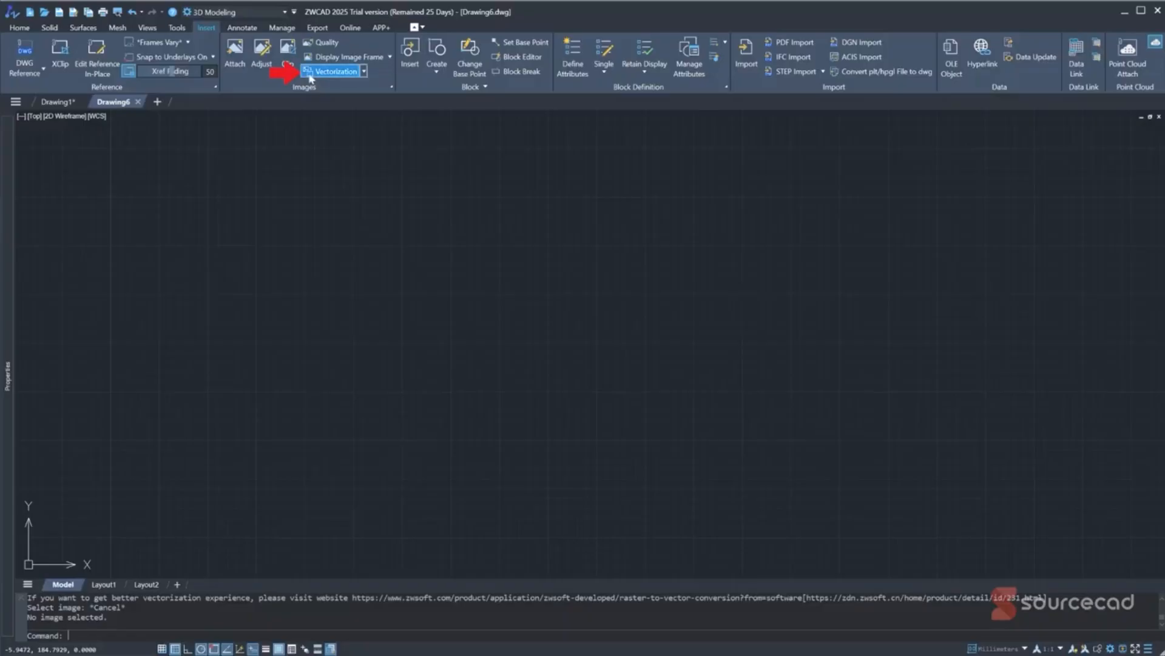
pyautogui.click(364, 71)
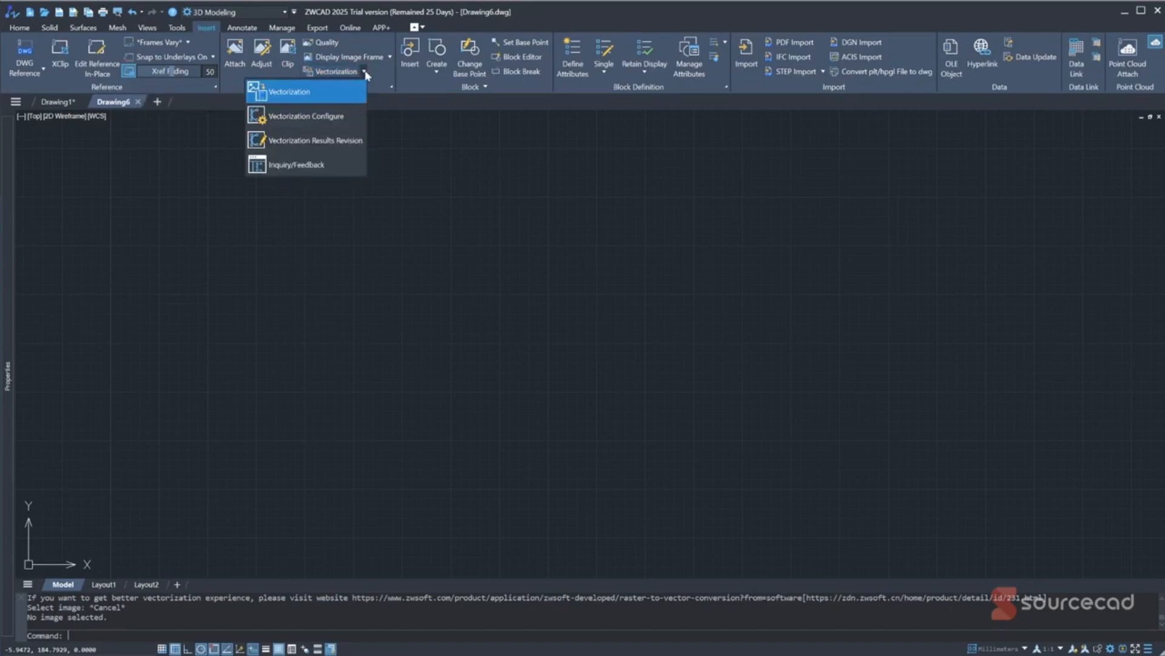
pyautogui.click(365, 73)
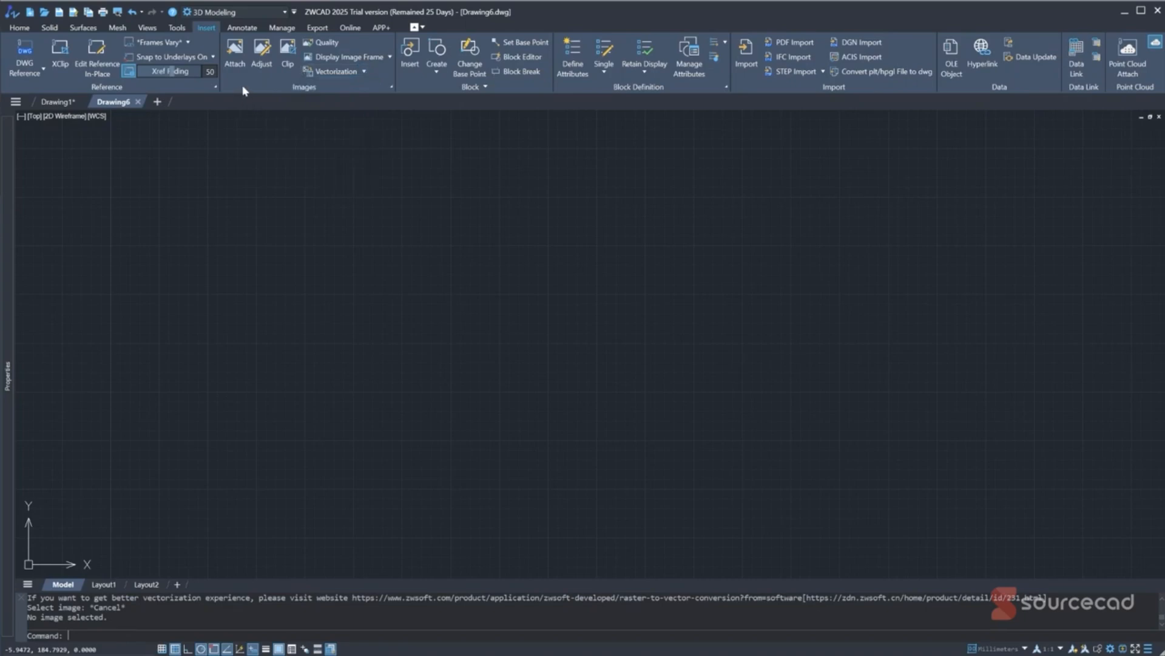
# Attach the image Butterfly.jpg from the Desktop at scale 1 and rotation 0, picking its insertion point in the empty drawing
pyautogui.click(235, 56)
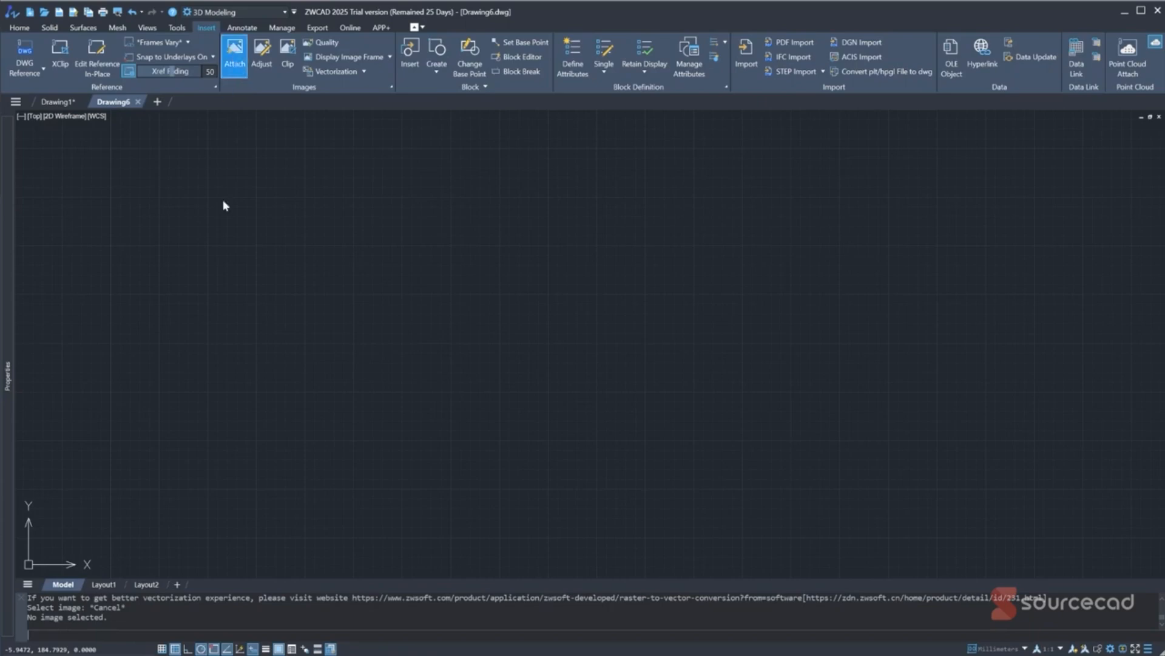
pyautogui.click(328, 297)
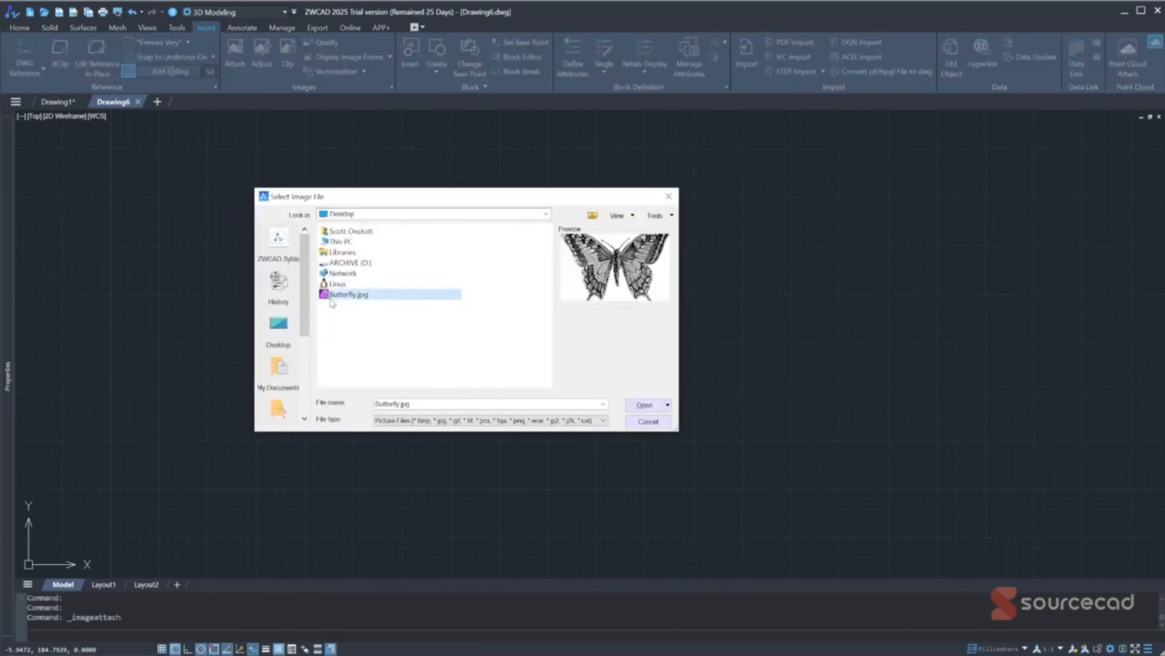
pyautogui.click(645, 405)
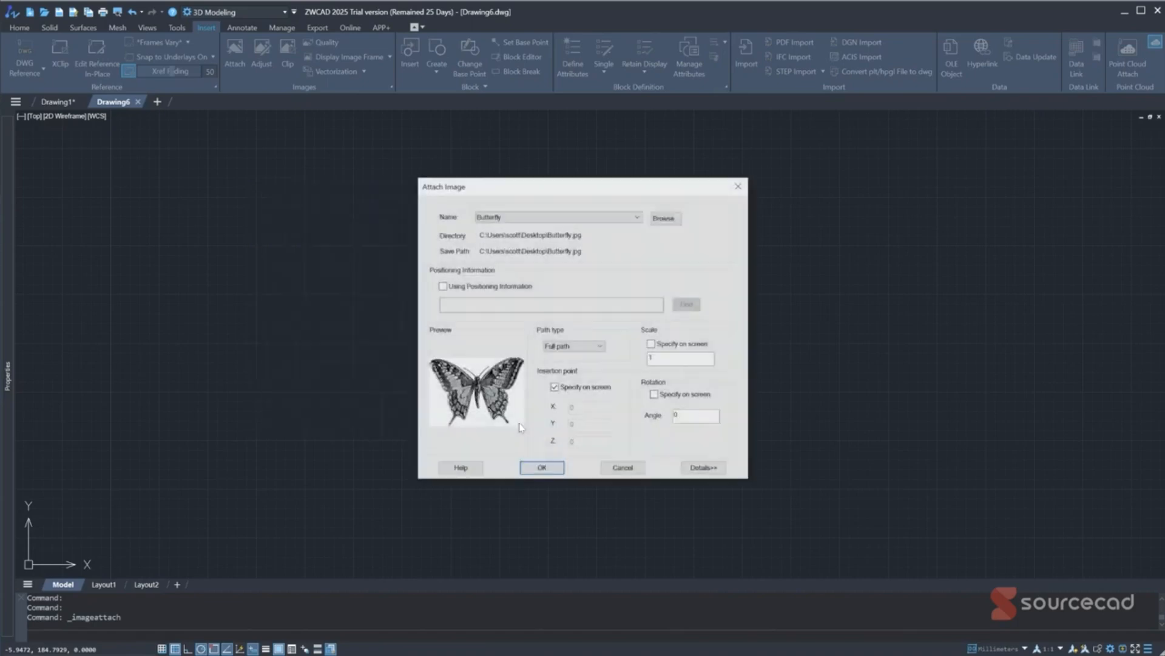
pyautogui.click(537, 471)
pyautogui.click(328, 513)
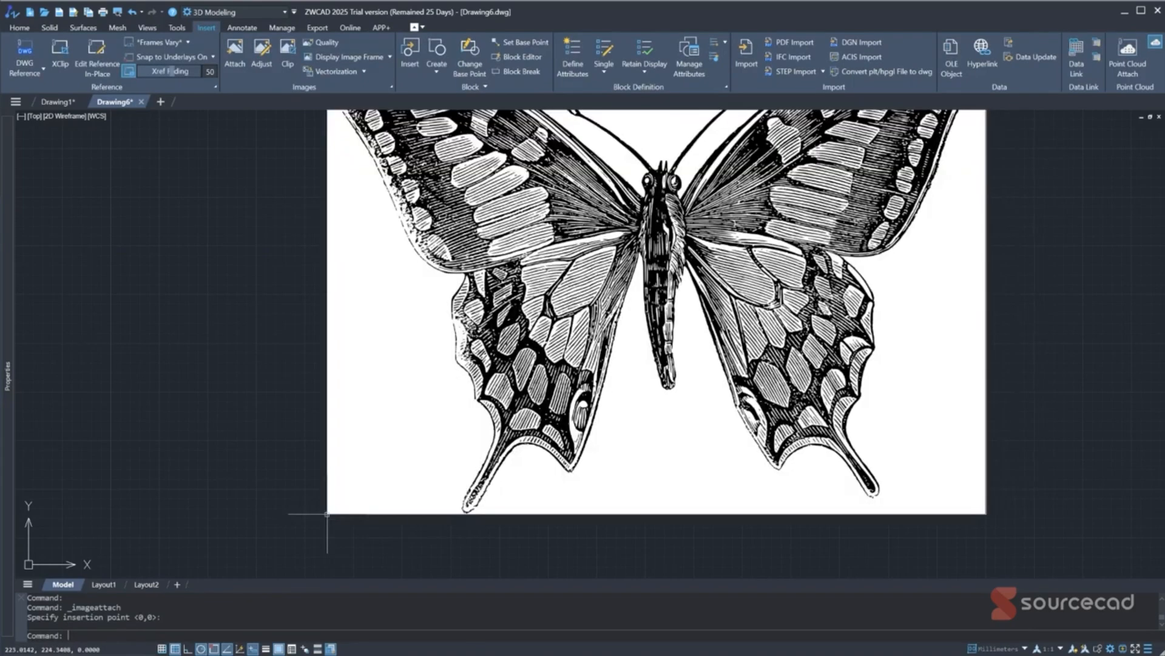
# Inspect the General and Fit settings of the Contour vectorization configuration and leave them without changes
pyautogui.scroll(5, 641, 182)
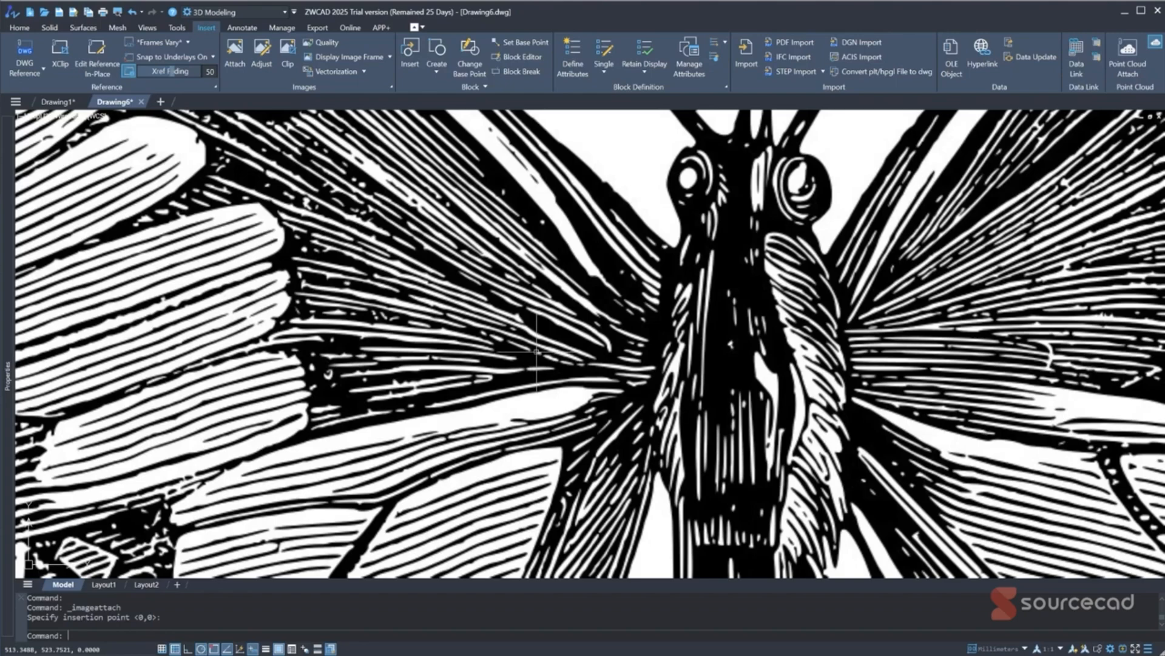
pyautogui.scroll(-5, 537, 351)
pyautogui.moveTo(466, 323); pyautogui.dragTo(505, 263, button='middle')
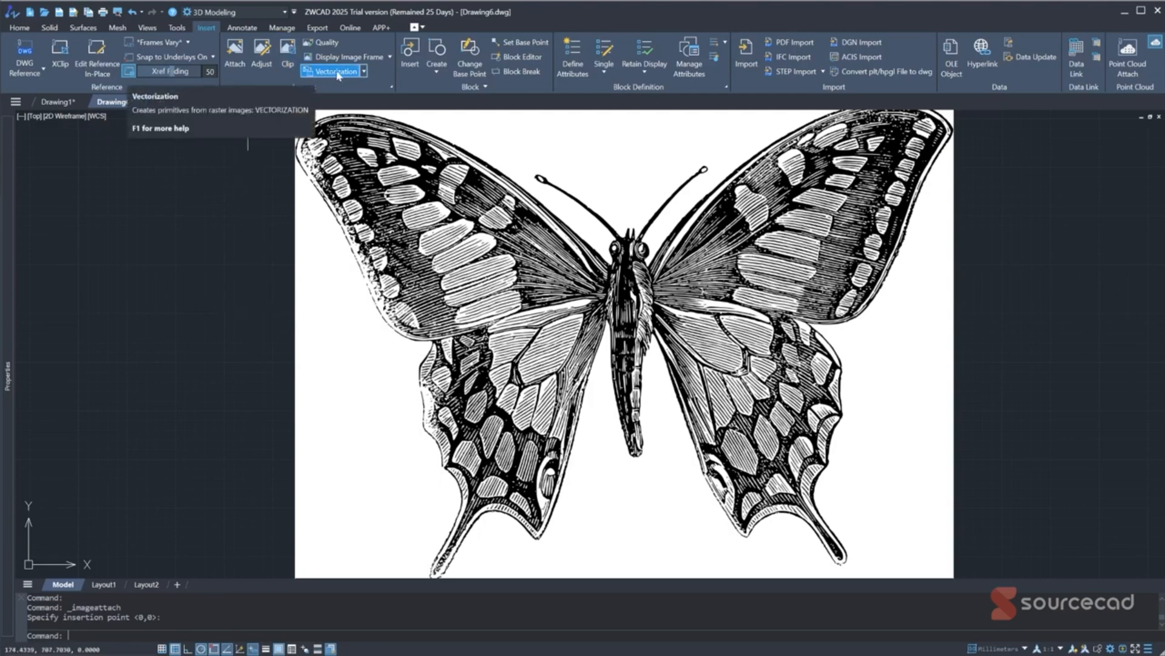
pyautogui.click(364, 72)
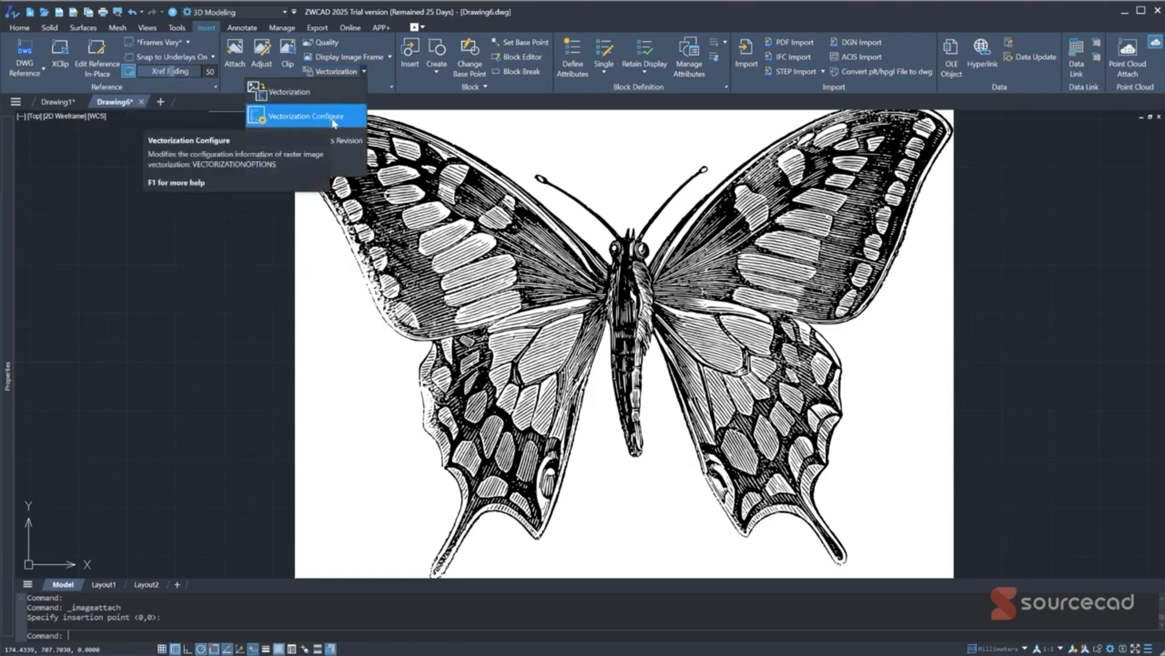
pyautogui.click(334, 117)
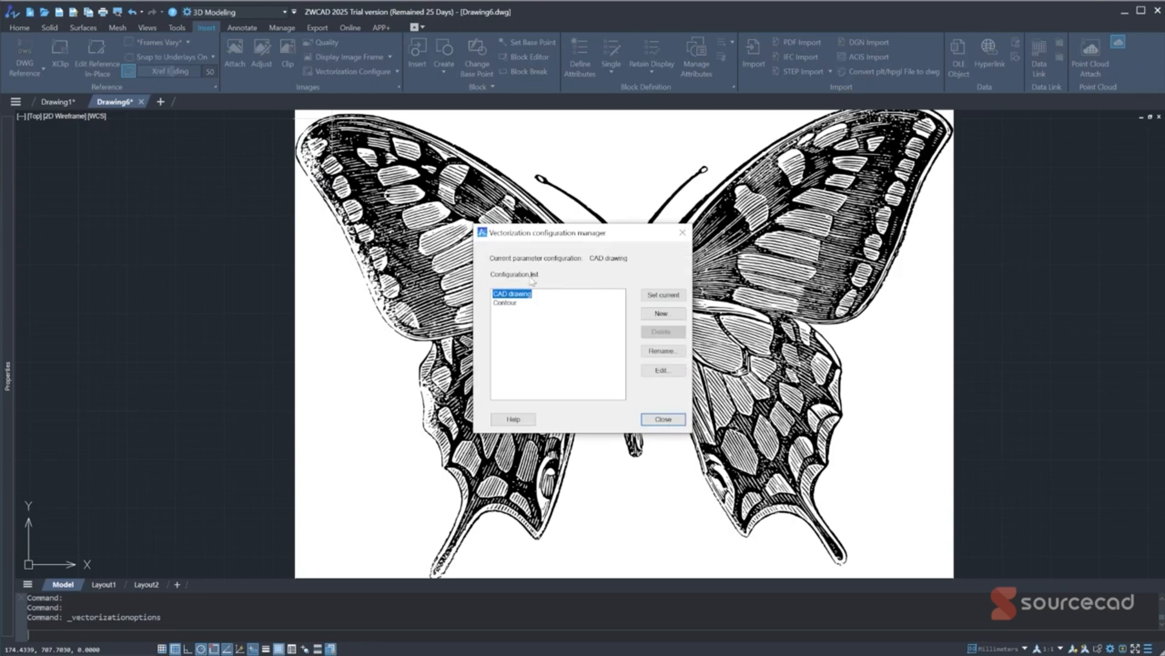
pyautogui.click(512, 304)
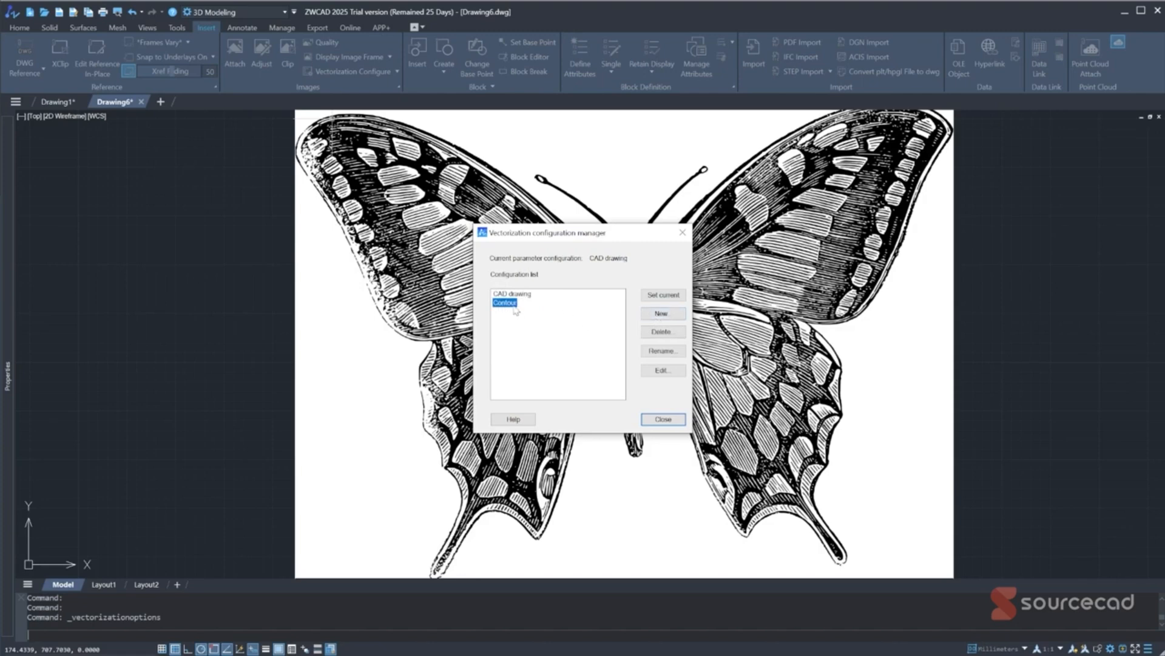
pyautogui.click(651, 372)
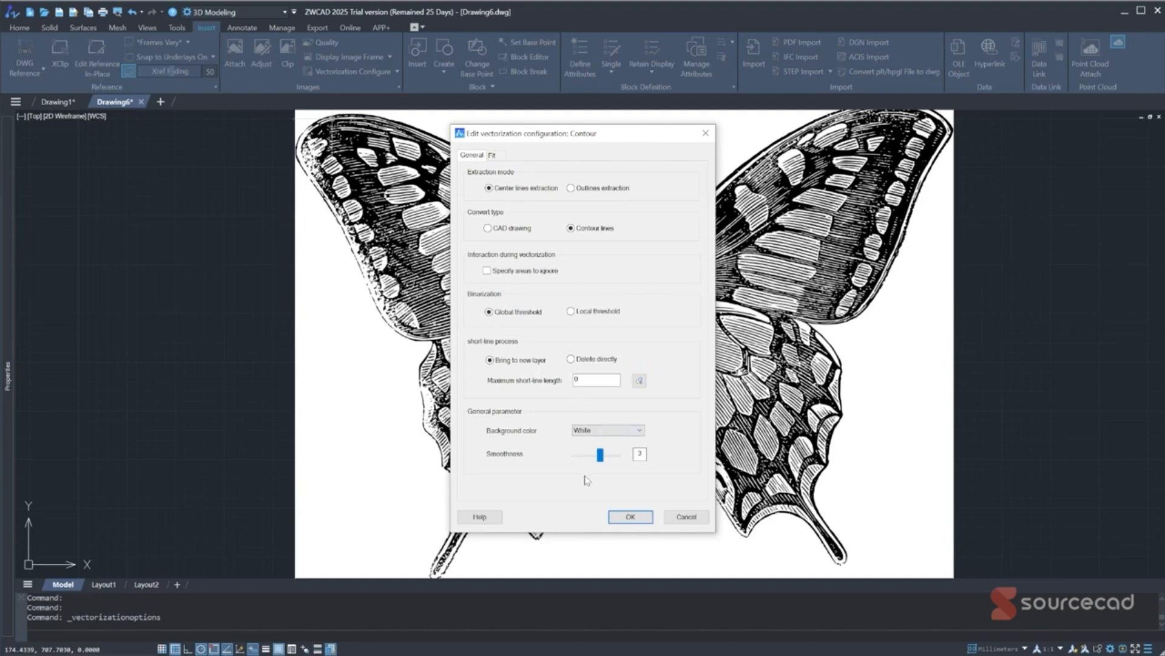
pyautogui.click(493, 156)
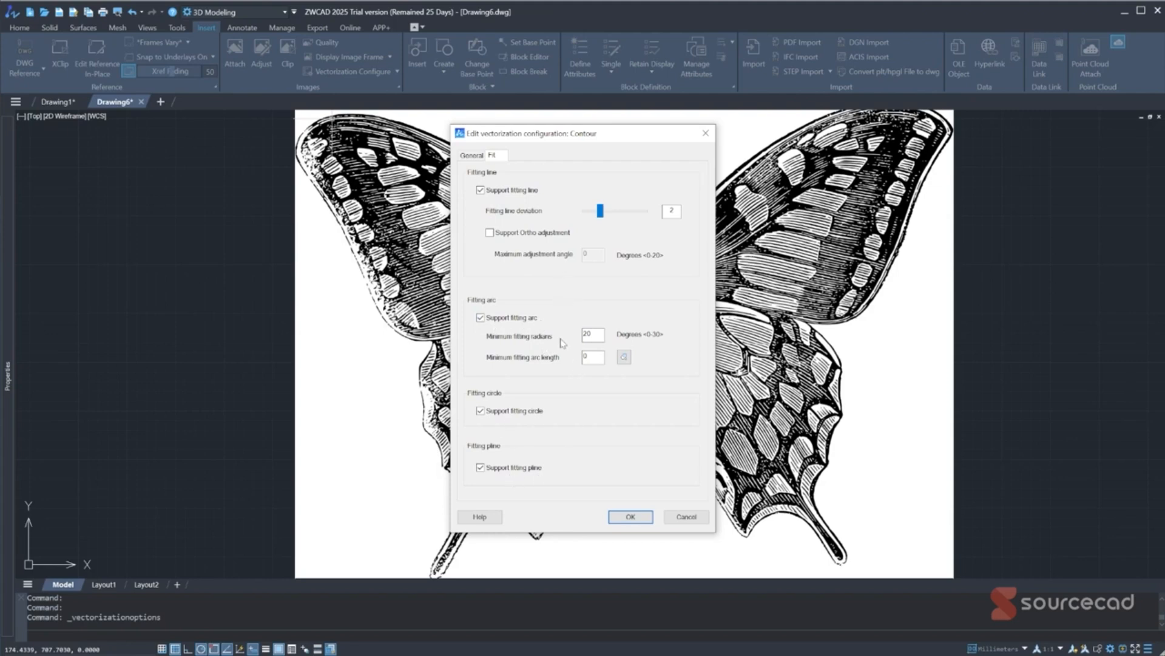
pyautogui.click(686, 517)
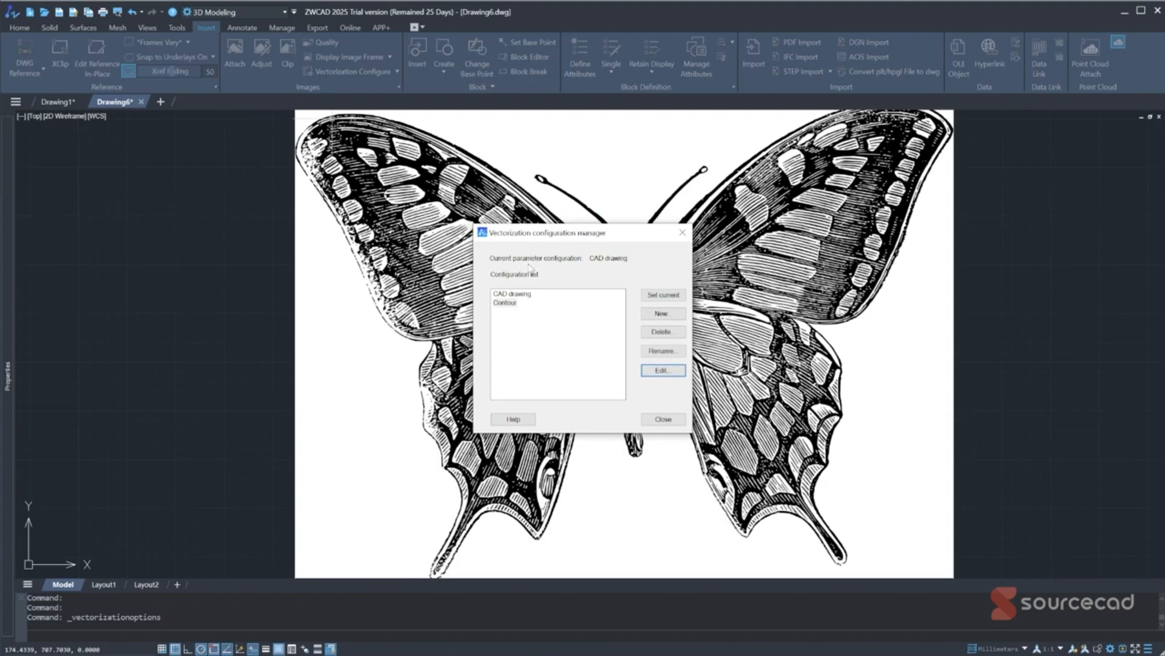
# Make Contour the current vectorization configuration and close the configuration manager
pyautogui.click(510, 304)
pyautogui.click(656, 296)
pyautogui.click(663, 420)
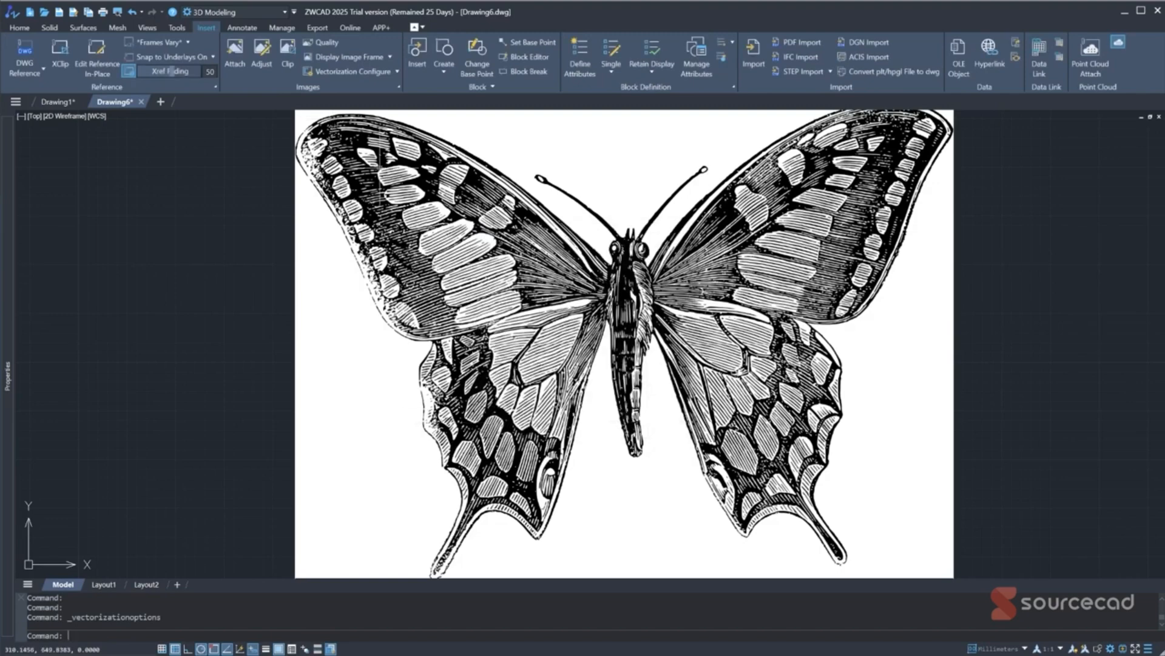
# Vectorize the butterfly image and accept modifying the resulting vector graphics
pyautogui.click(397, 71)
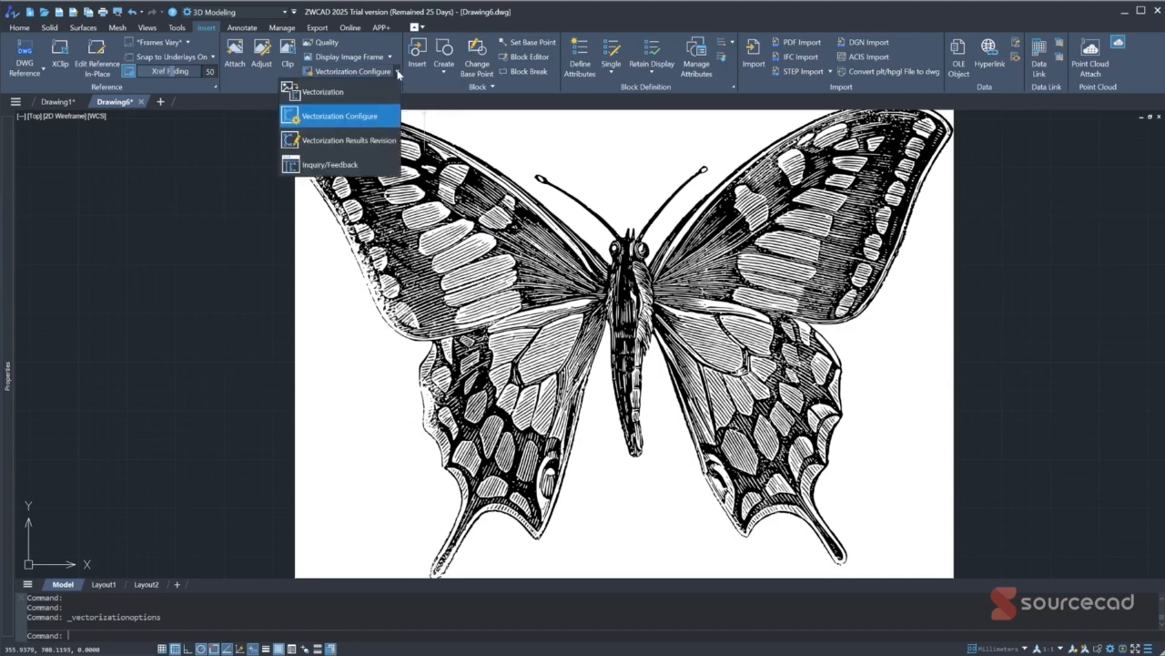
pyautogui.click(346, 92)
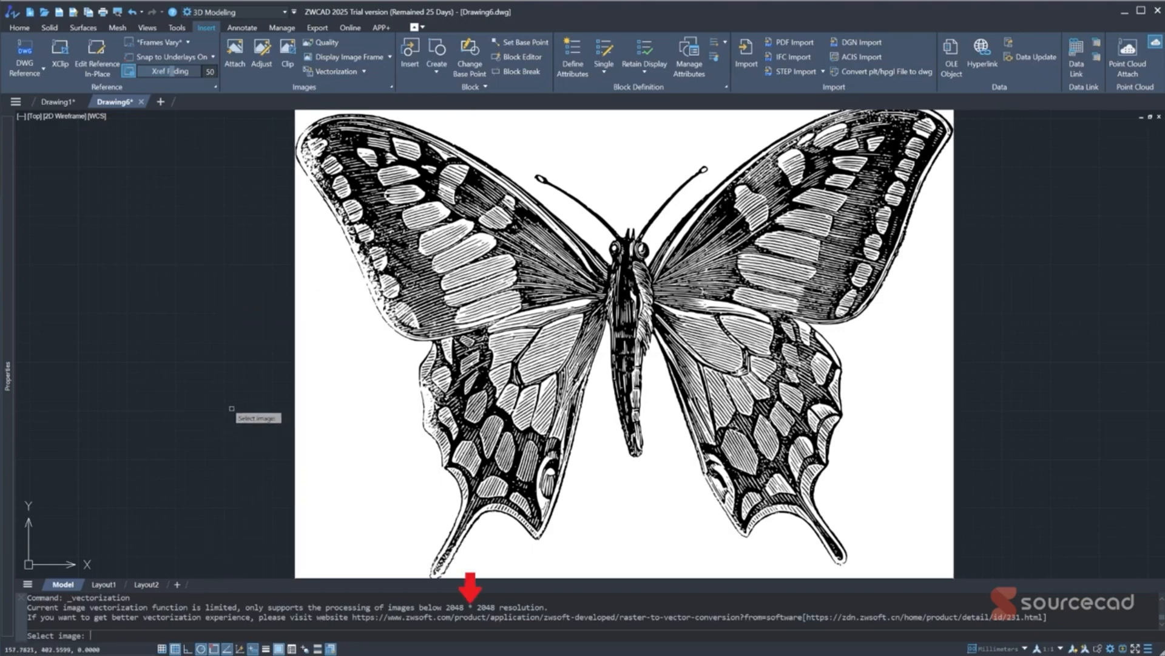
pyautogui.click(295, 366)
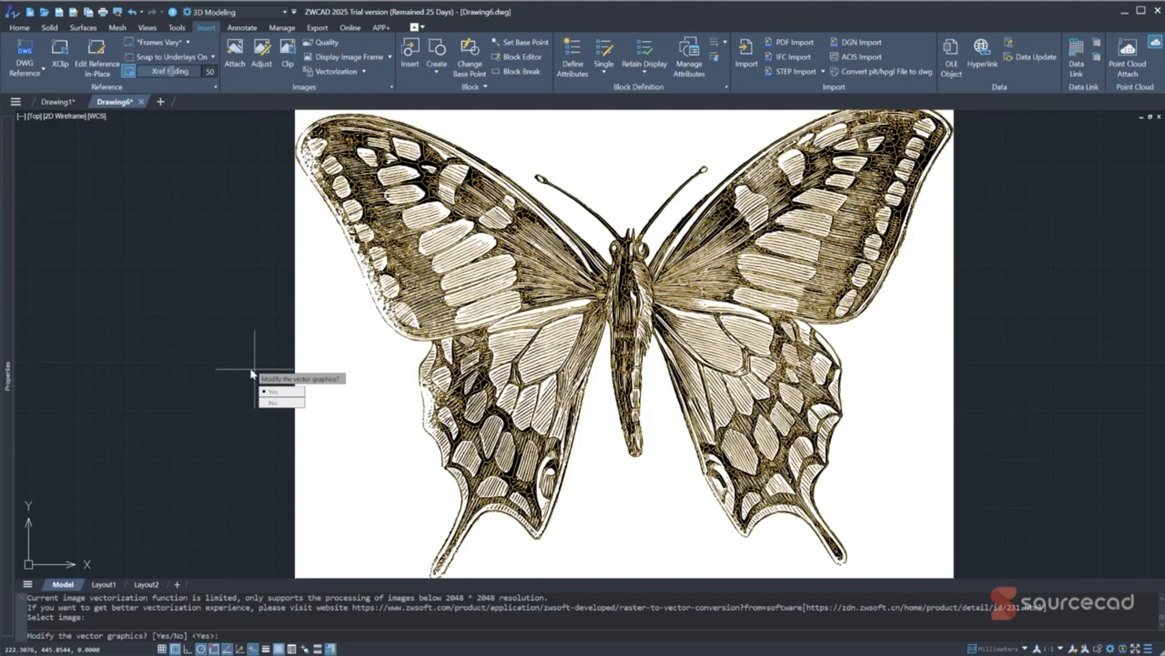
pyautogui.click(277, 393)
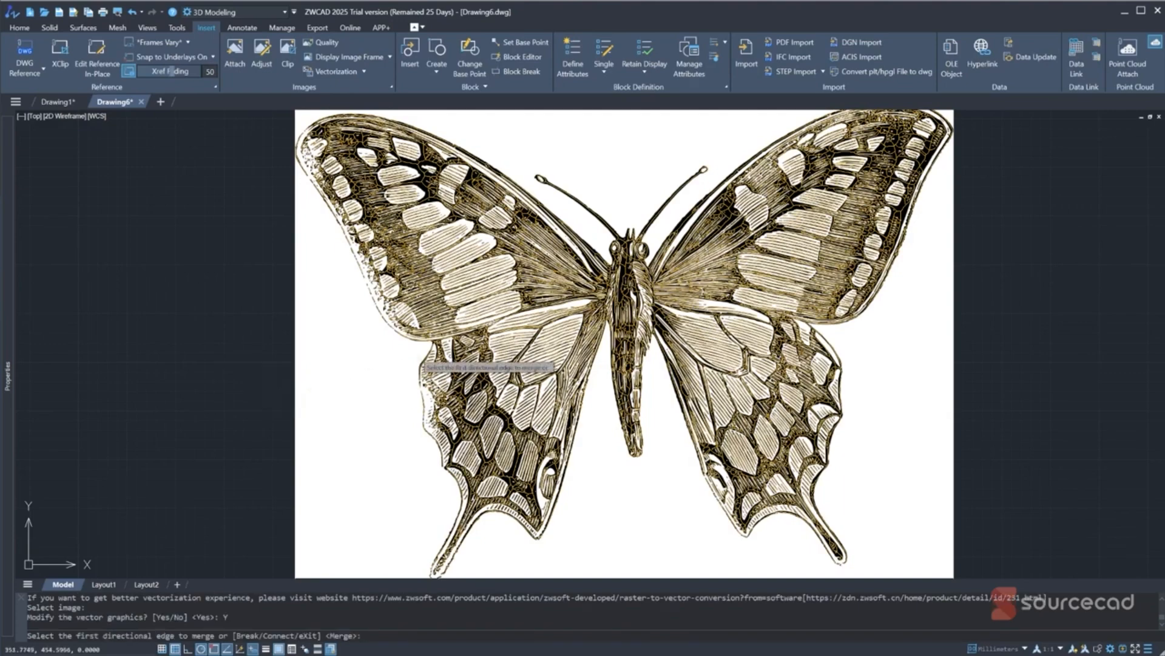
# Merge two adjacent vector edges beside the butterfly's body, and connect another two edges close to them
pyautogui.scroll(8, 598, 291)
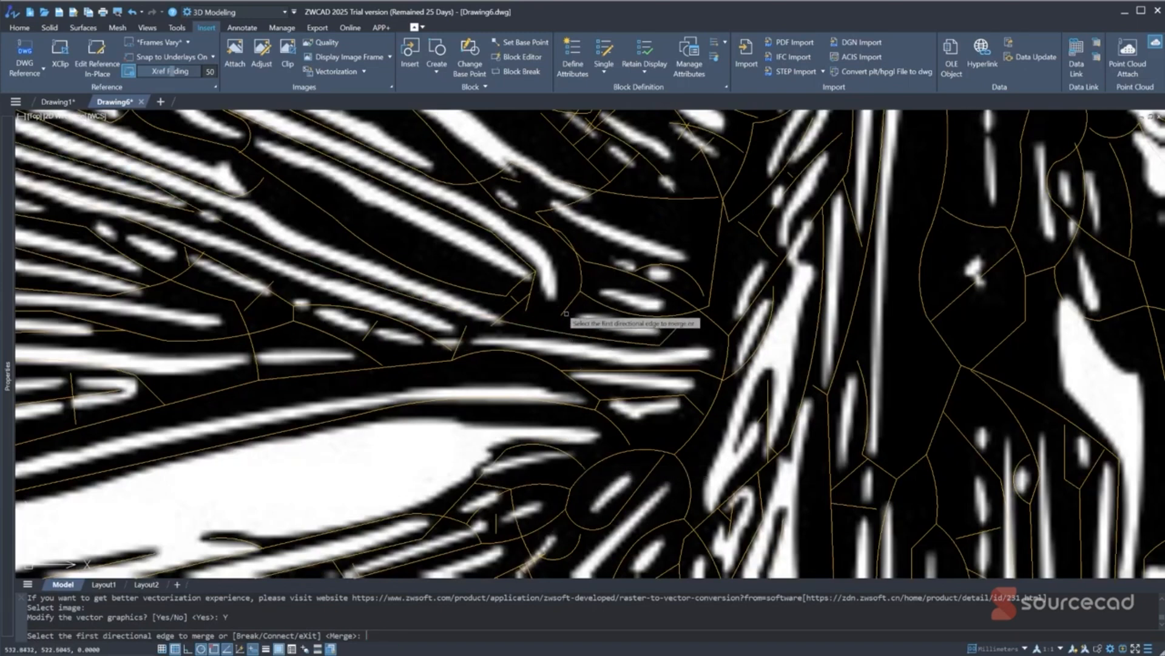
pyautogui.click(676, 331)
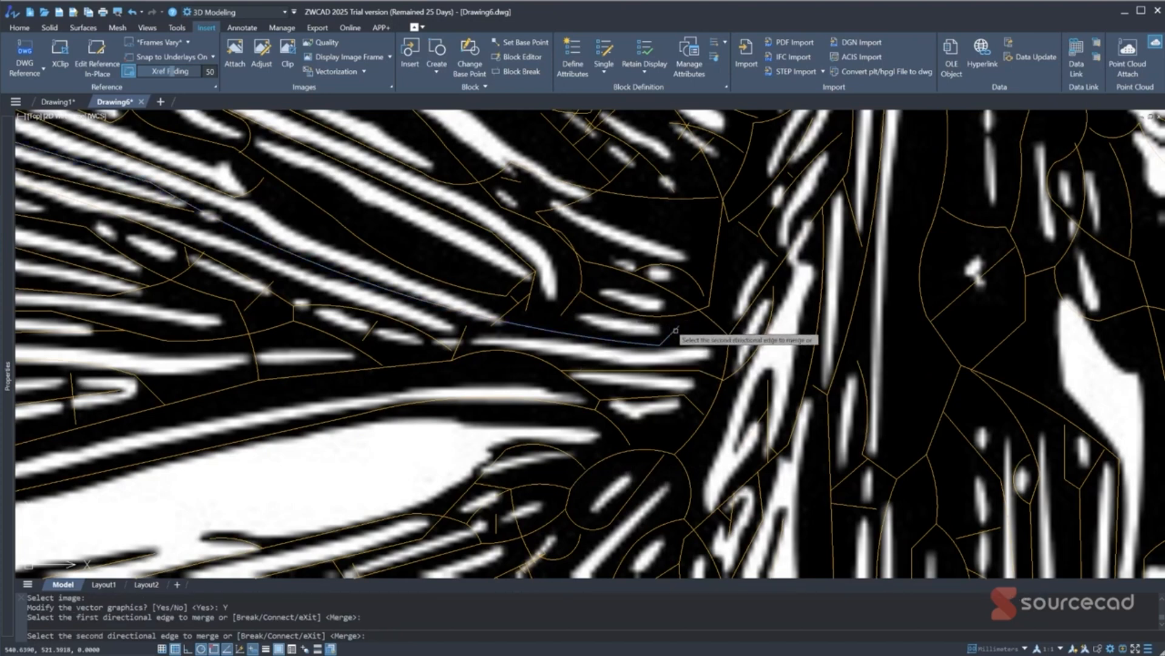
pyautogui.click(685, 314)
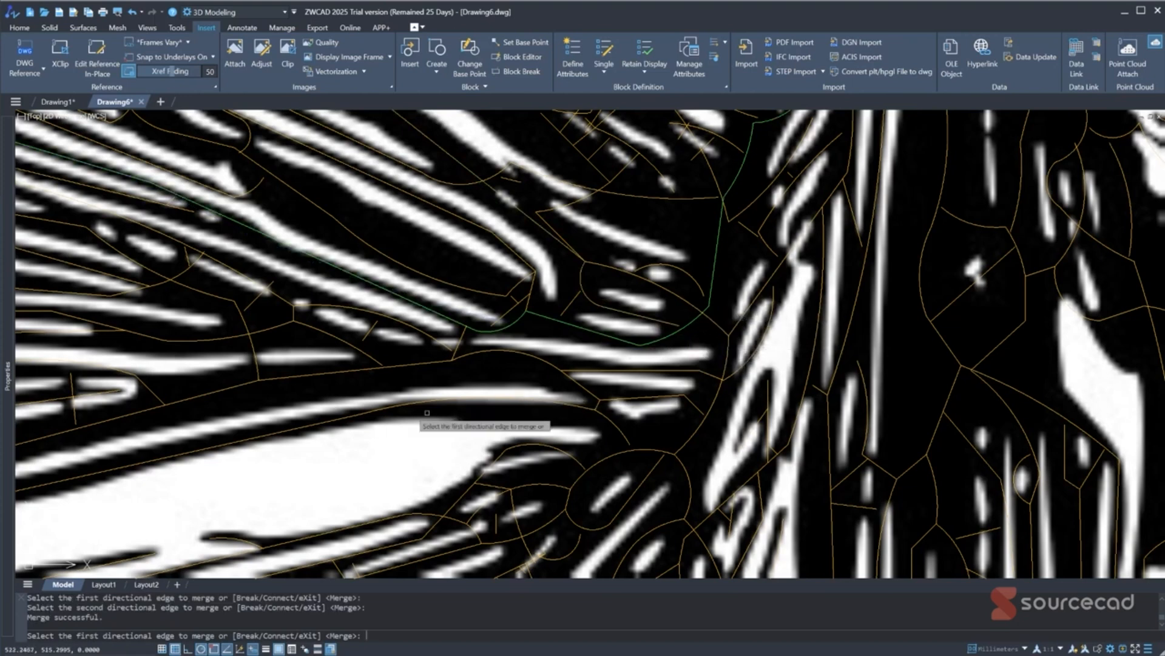
pyautogui.press('Return')
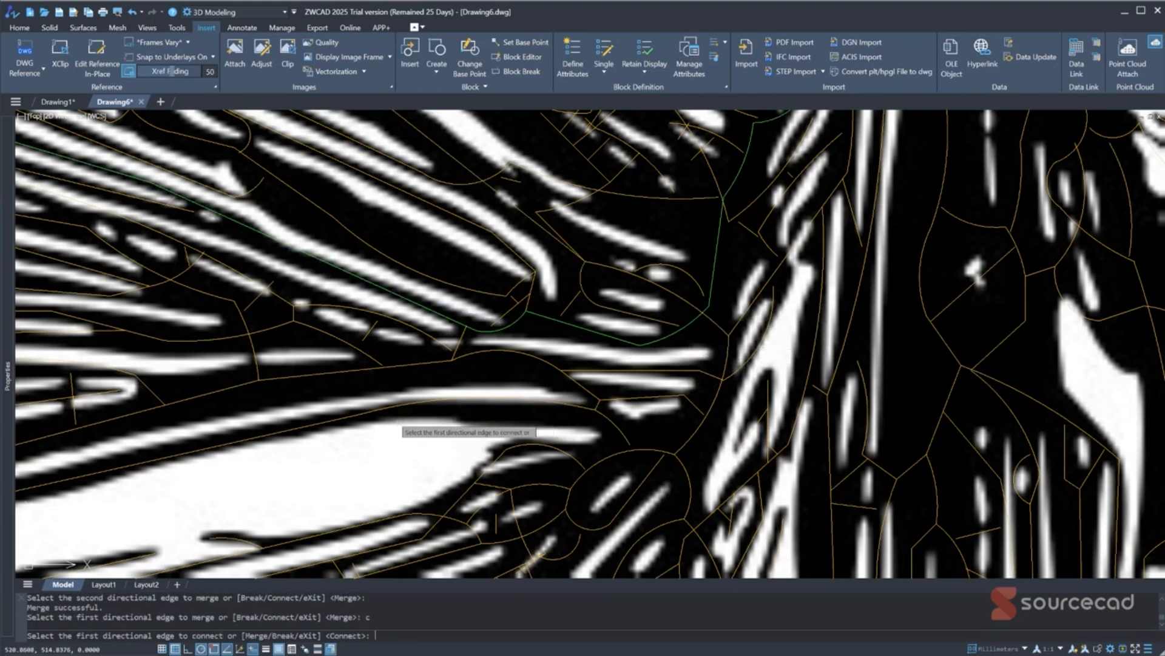
pyautogui.click(769, 308)
pyautogui.click(771, 254)
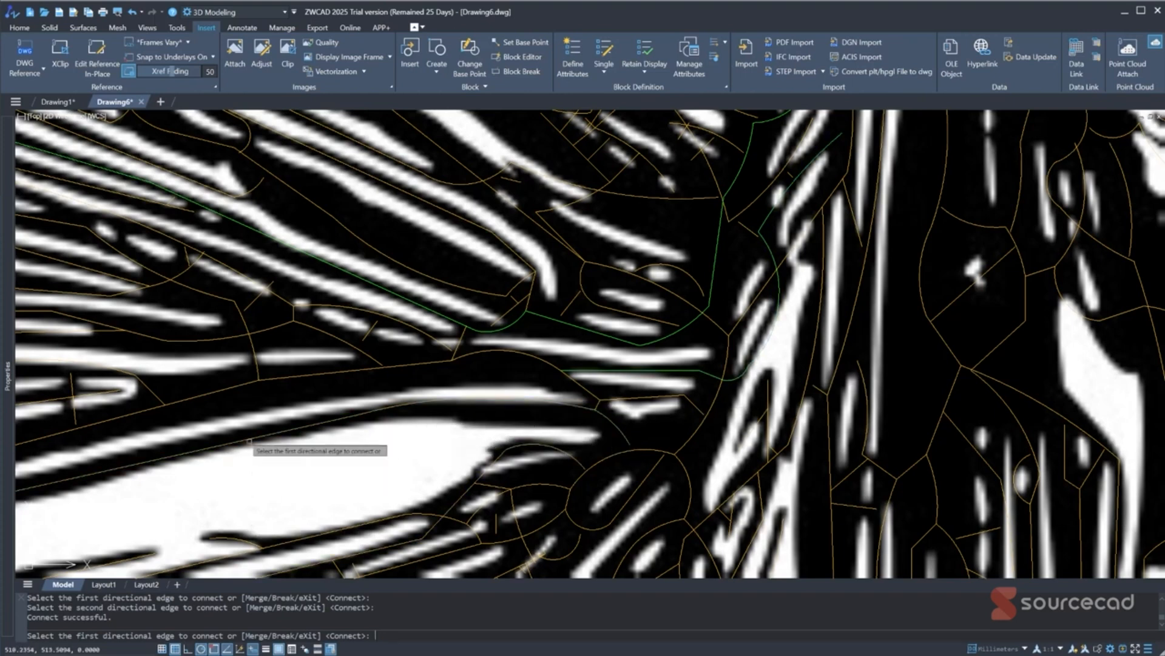
# Break the curved vector line just above the merged edges, and exit the vector modification for good
pyautogui.write('b')
pyautogui.press('Return')
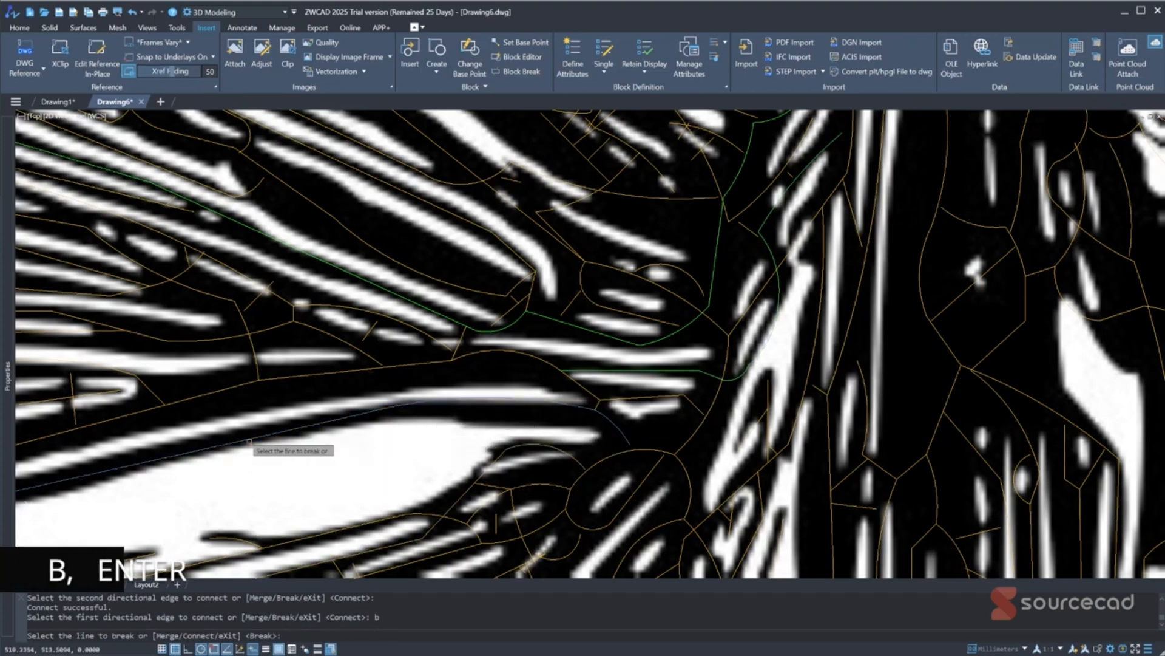
pyautogui.click(644, 278)
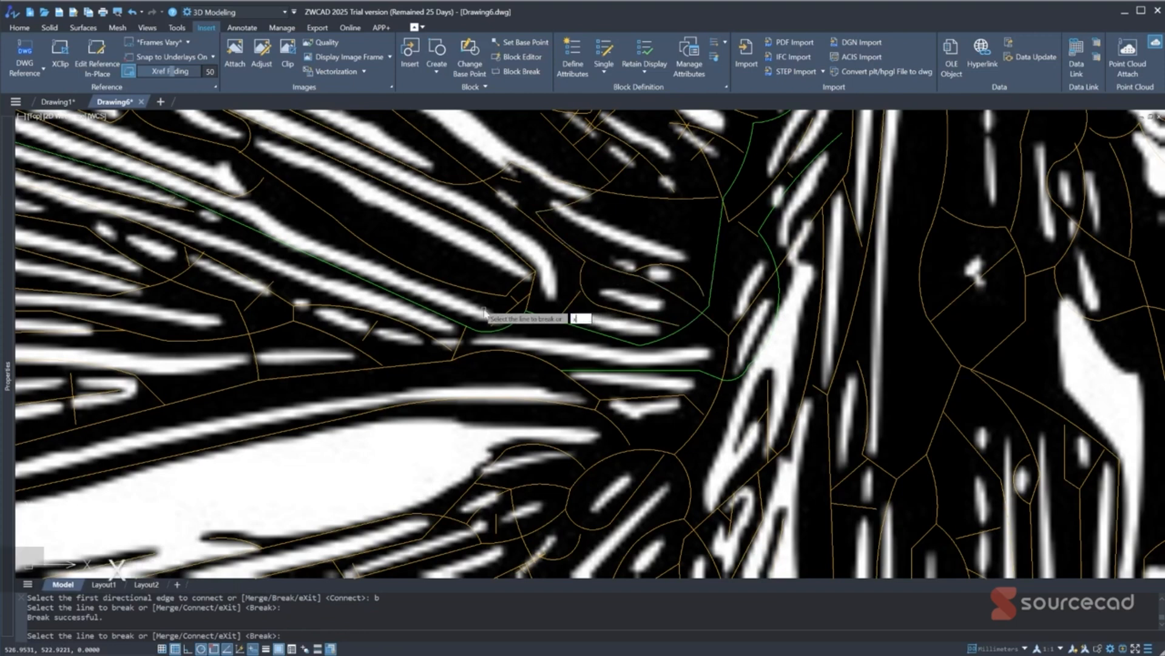
pyautogui.write('x')
pyautogui.press('Return')
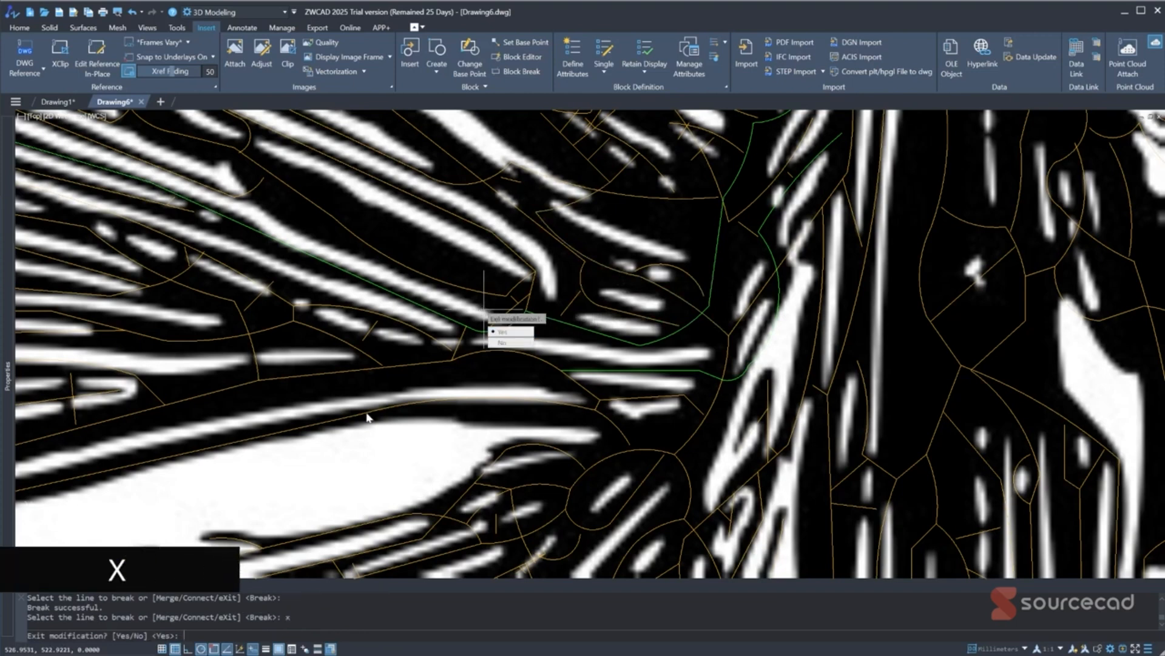
pyautogui.press('Return')
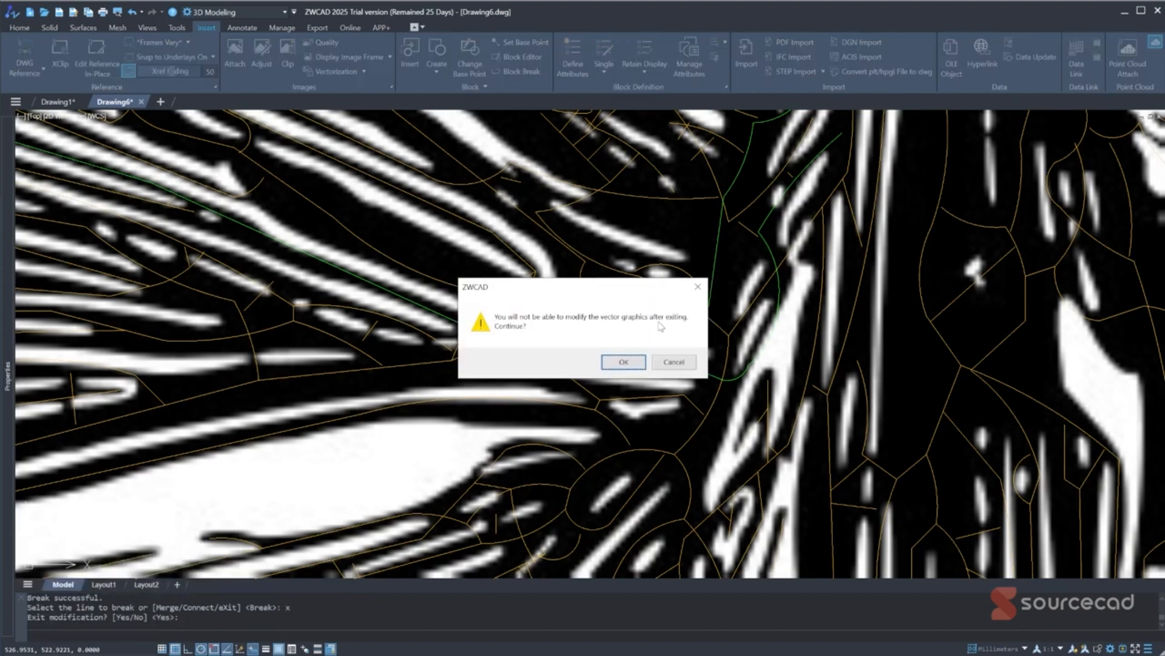
pyautogui.click(644, 362)
# Try Vectorization Results Revision by picking the image's frame as the first edge to merge, and exit the revision
pyautogui.scroll(-6, 548, 355)
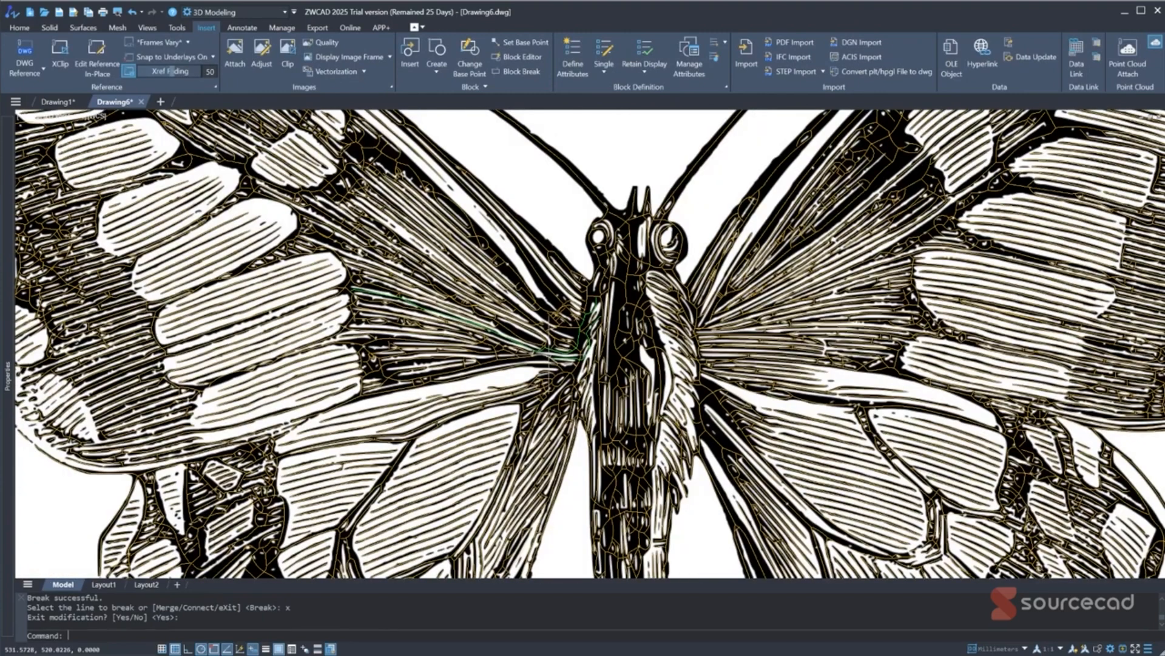
pyautogui.click(364, 72)
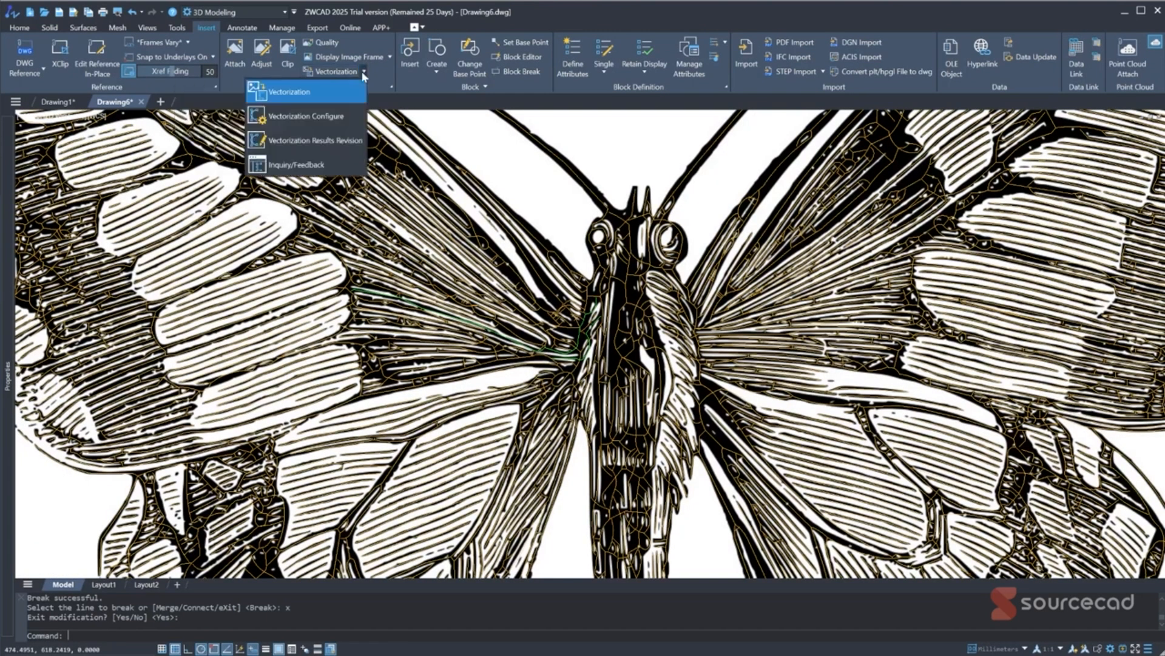
pyautogui.click(322, 147)
pyautogui.scroll(-4, 515, 204)
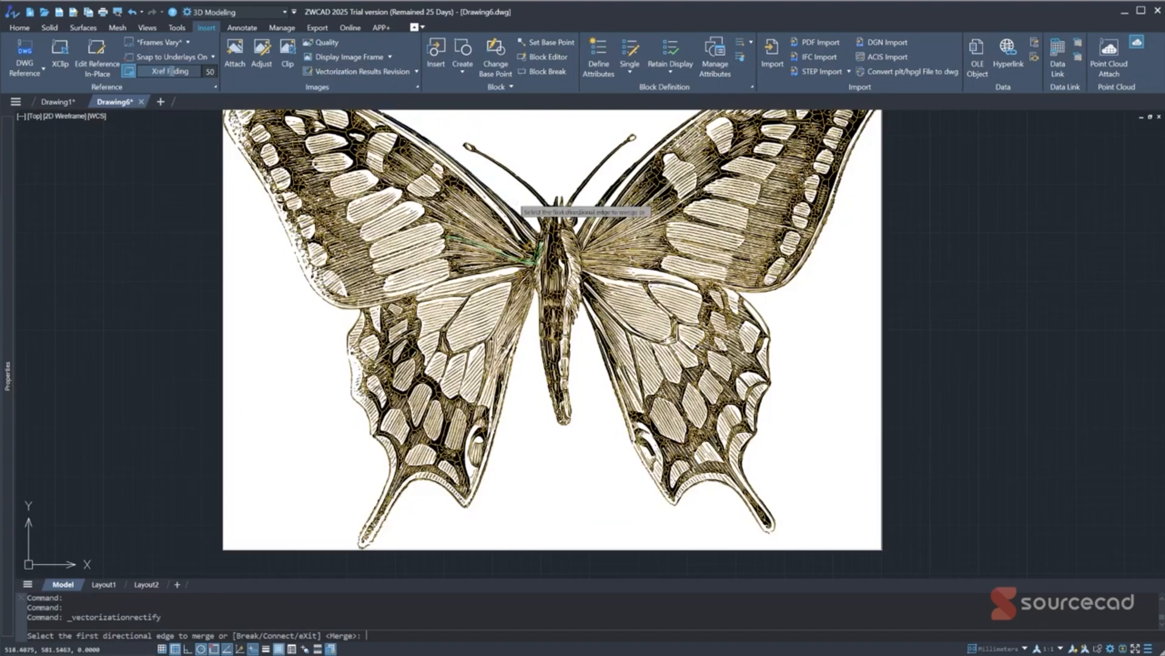
pyautogui.click(883, 252)
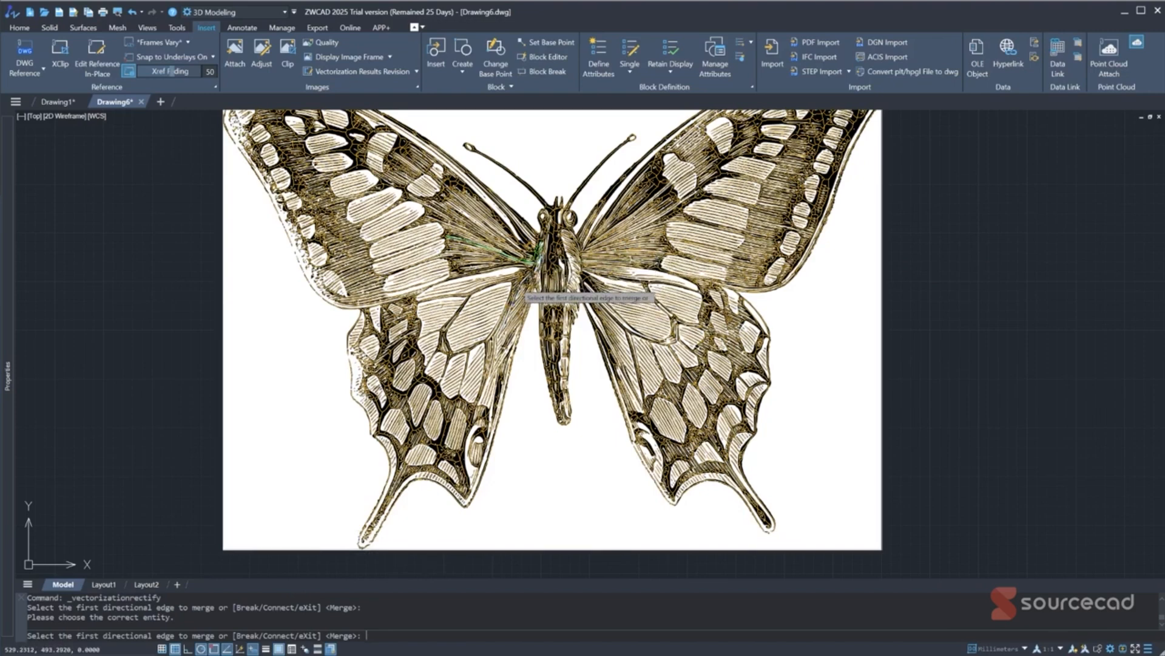
pyautogui.write('x')
pyautogui.press('Return')
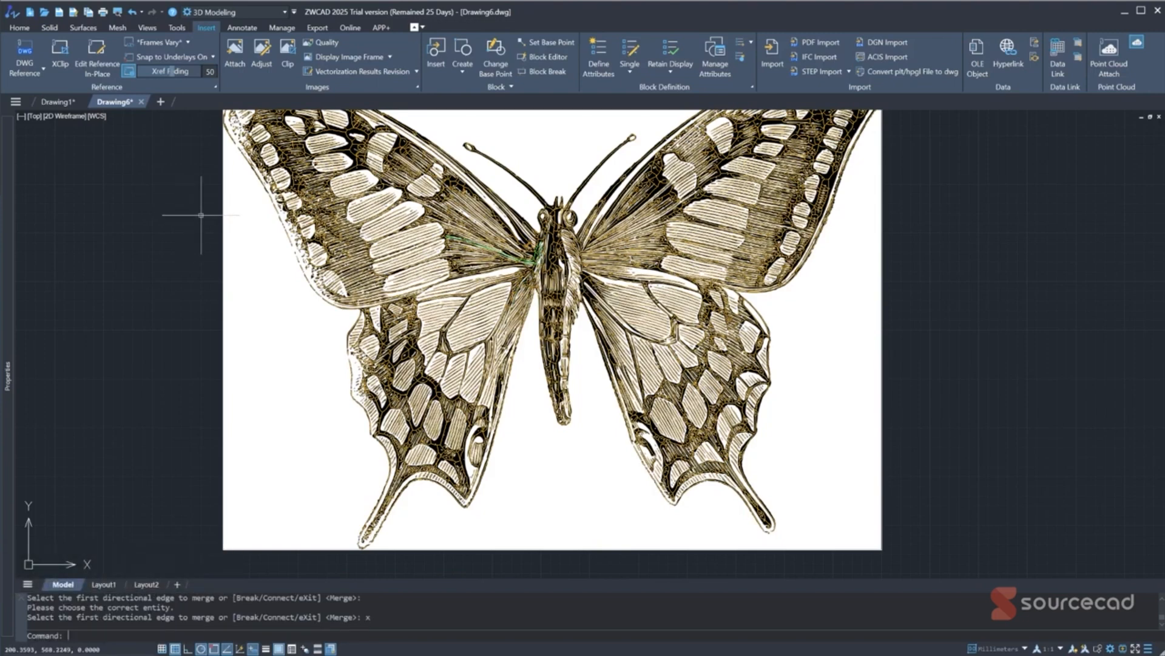
# Detach the Butterfly image from the drawing's external references so that only the vector lines are kept, and close the reference list
pyautogui.click(417, 88)
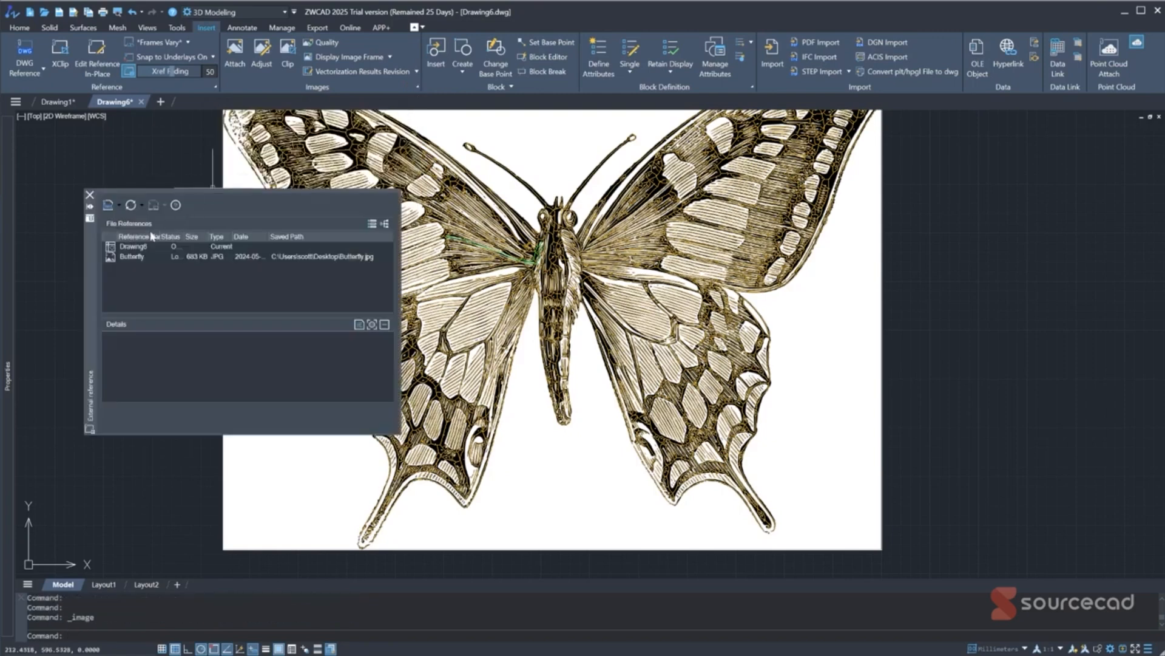
pyautogui.click(128, 258)
pyautogui.rightClick(128, 257)
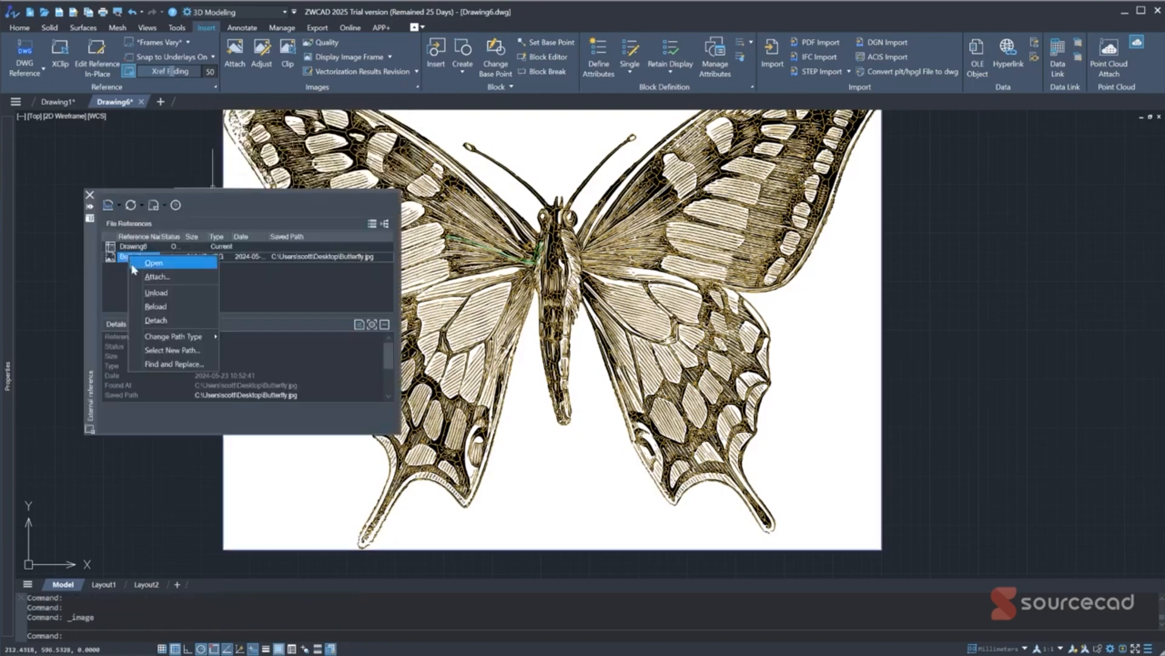
pyautogui.click(155, 320)
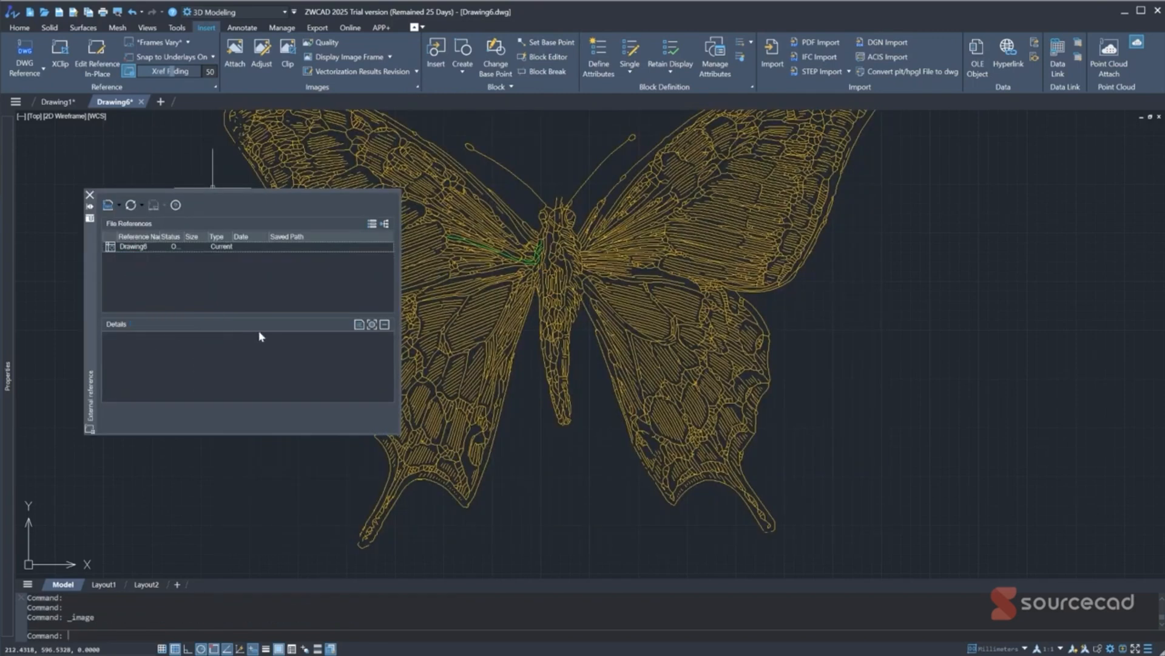
pyautogui.click(90, 195)
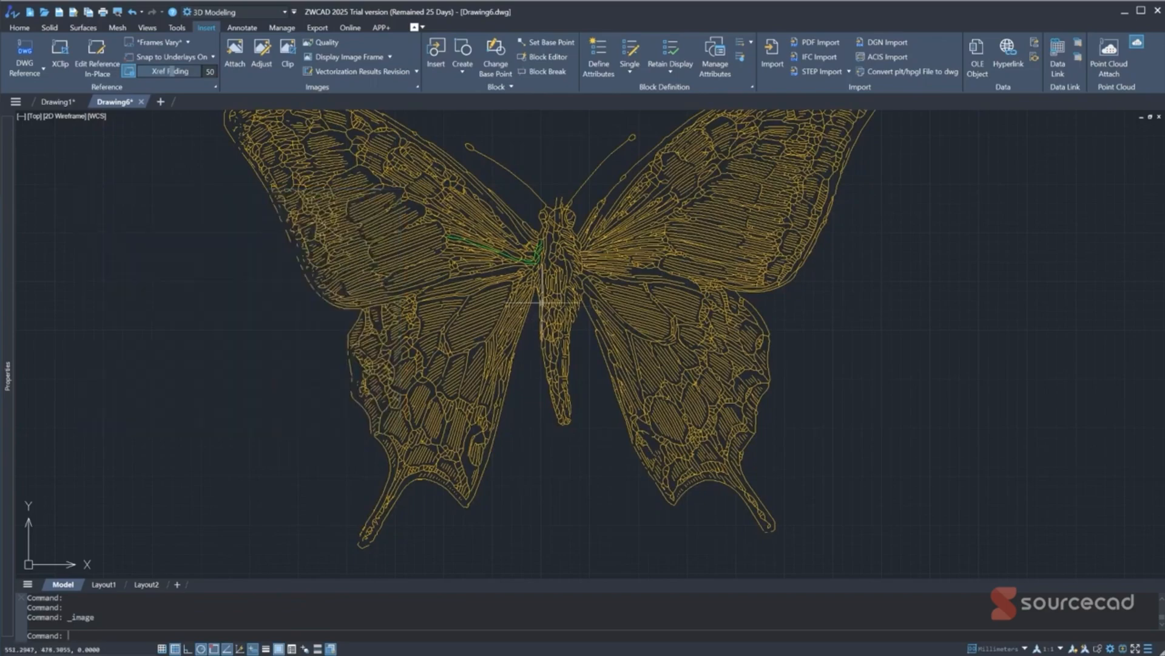
# Check which layer the merged green polyline beside the butterfly's body is on, and clear the selection
pyautogui.scroll(5, 533, 246)
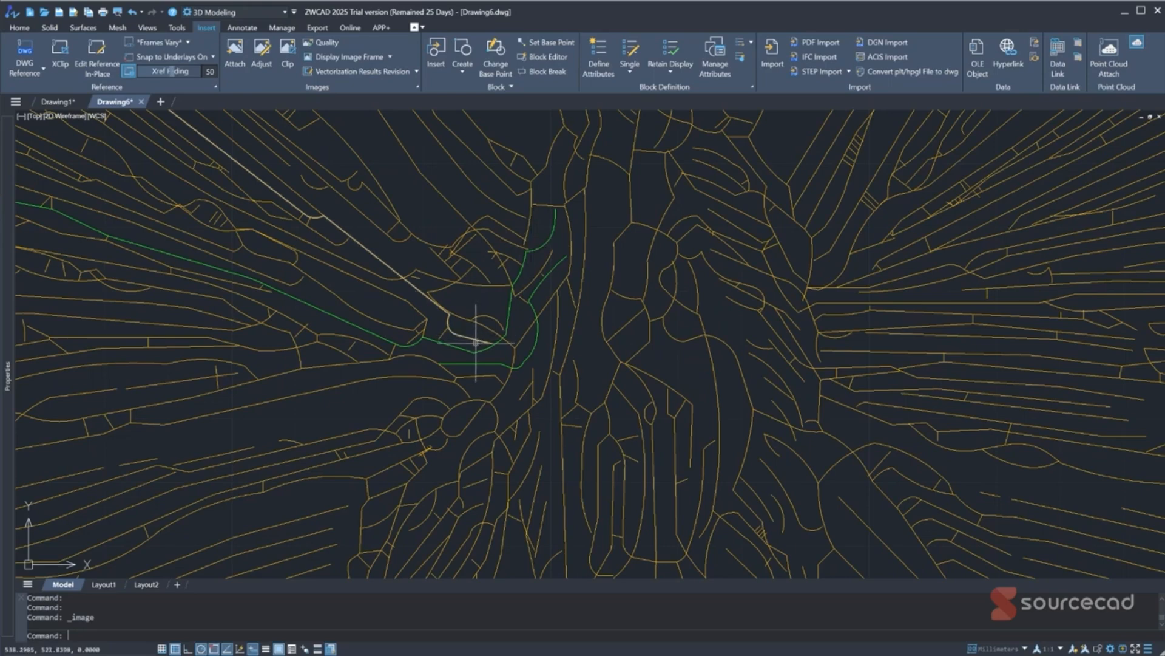
pyautogui.click(476, 350)
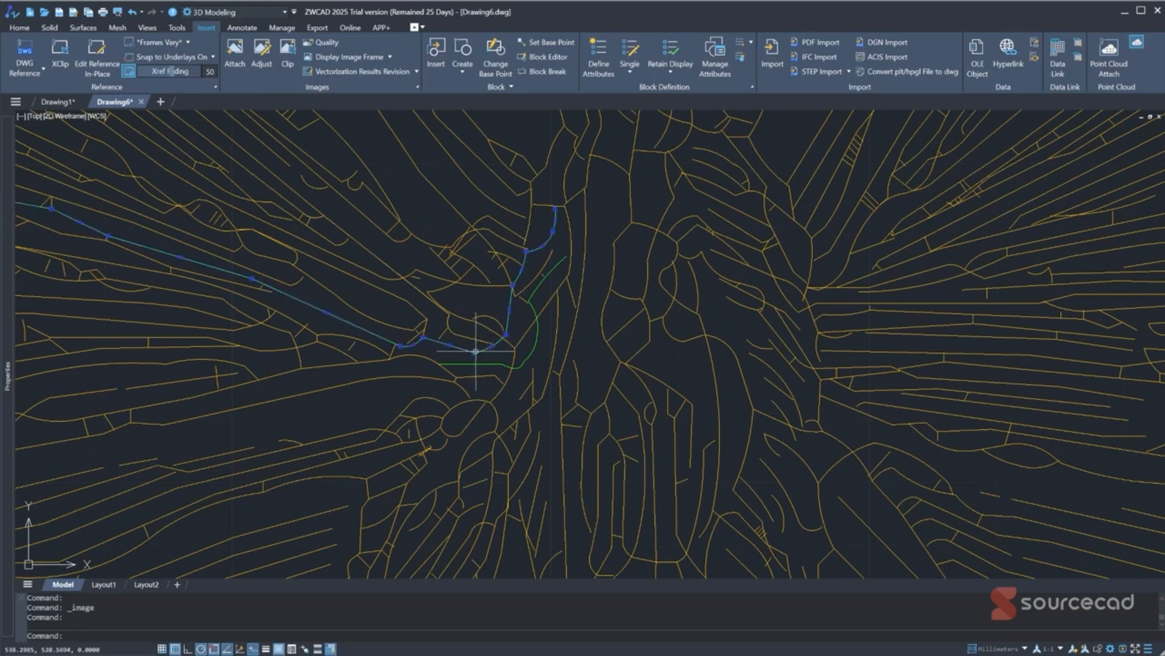
pyautogui.click(24, 29)
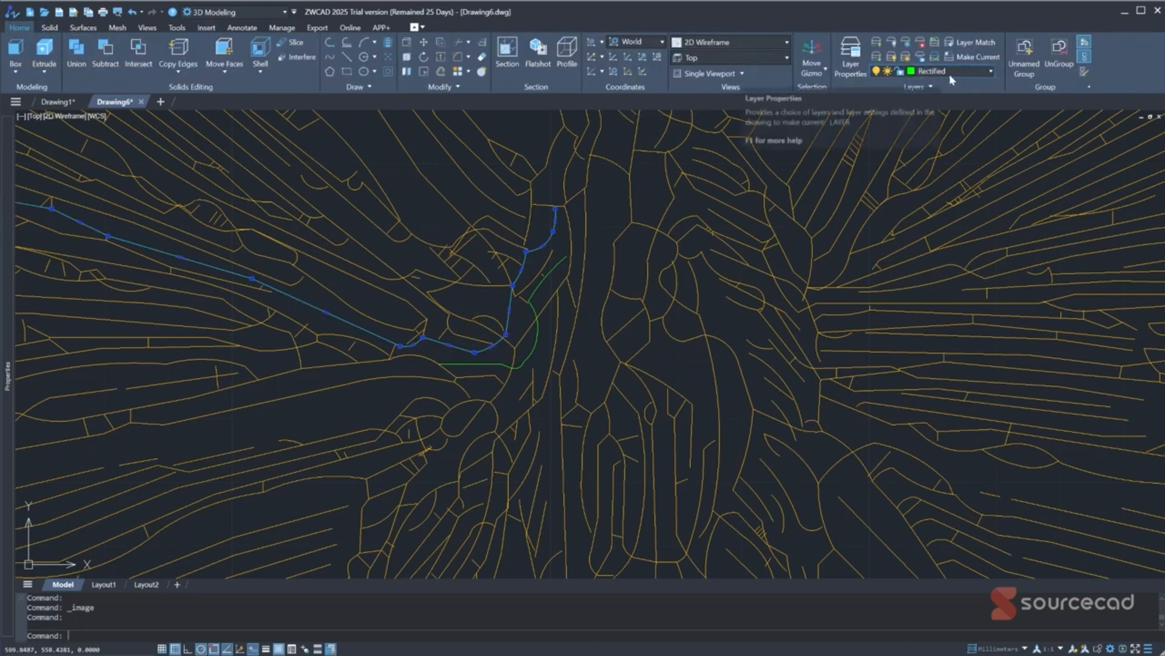
pyautogui.press('Escape')
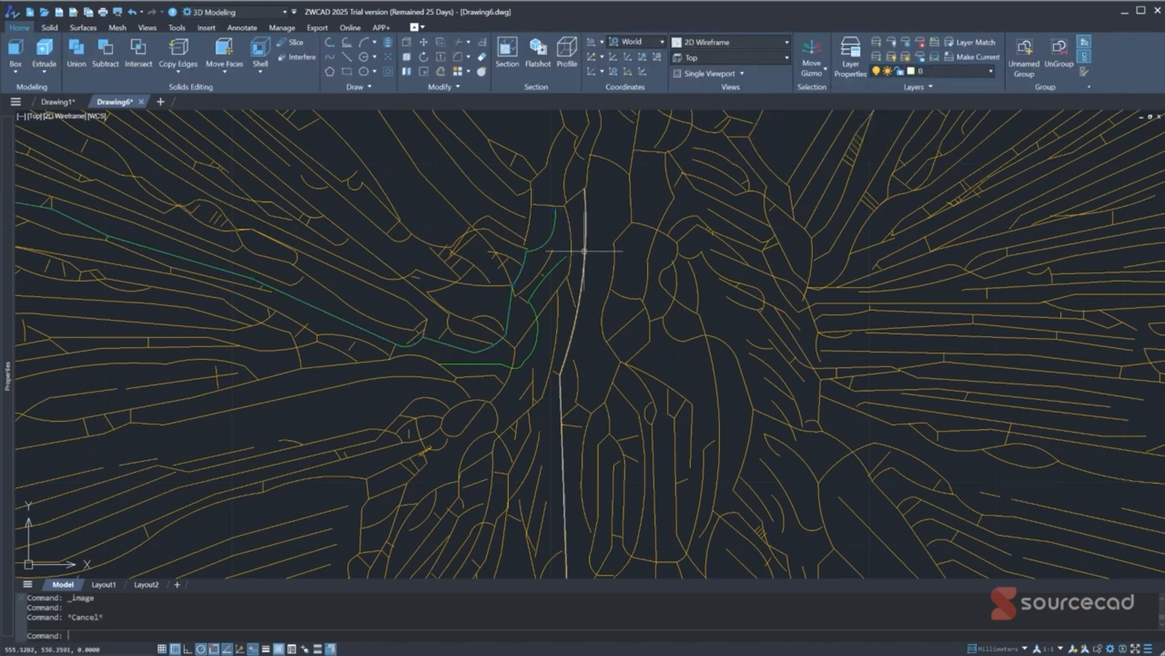
# Check which layer the long curved line along the butterfly's body is on, and clear the selection
pyautogui.click(580, 250)
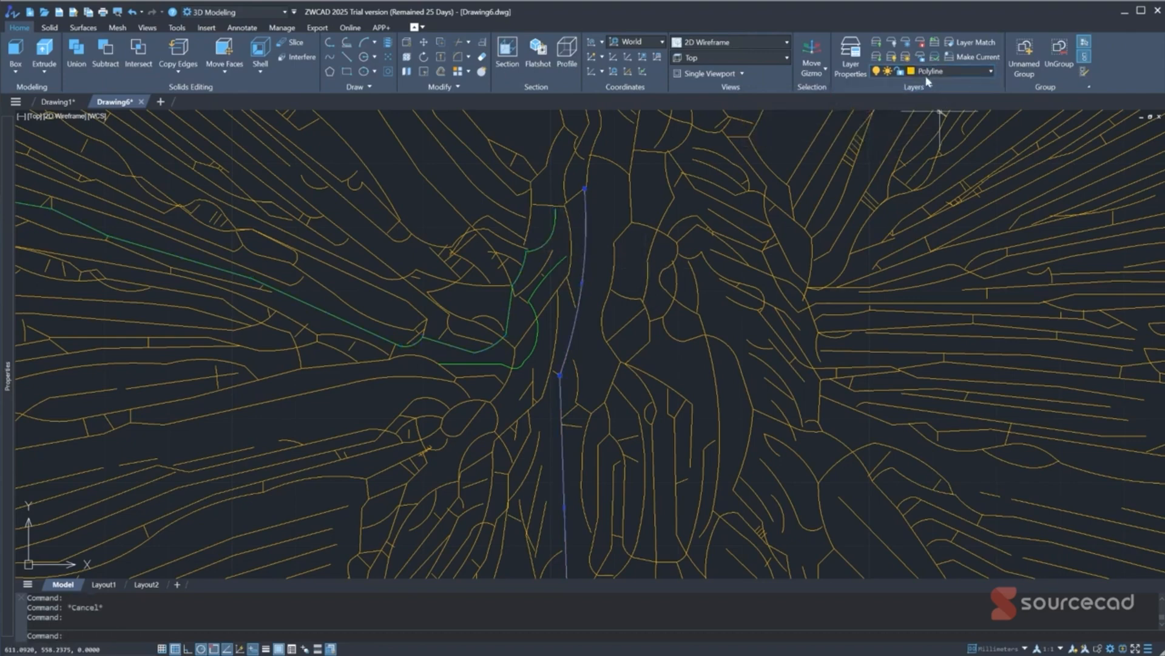
pyautogui.press('Escape')
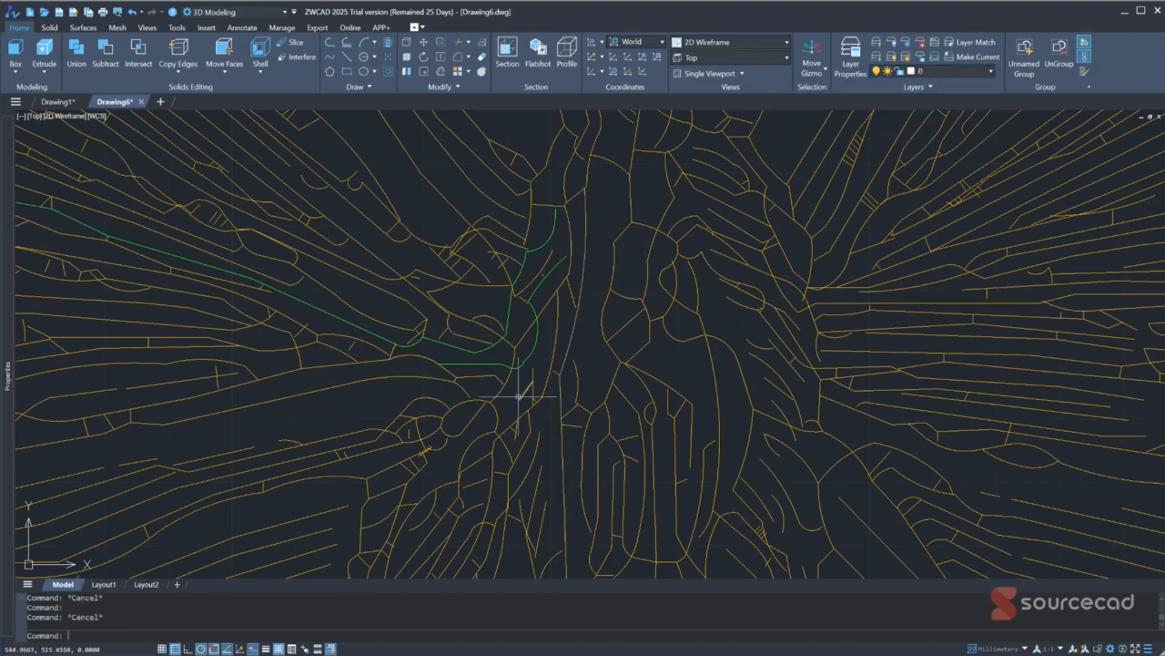
# Move all vector lines around the butterfly's left wing and body edge, including the green ones, to the Polyline layer, and clear the selection
pyautogui.scroll(-2, 518, 396)
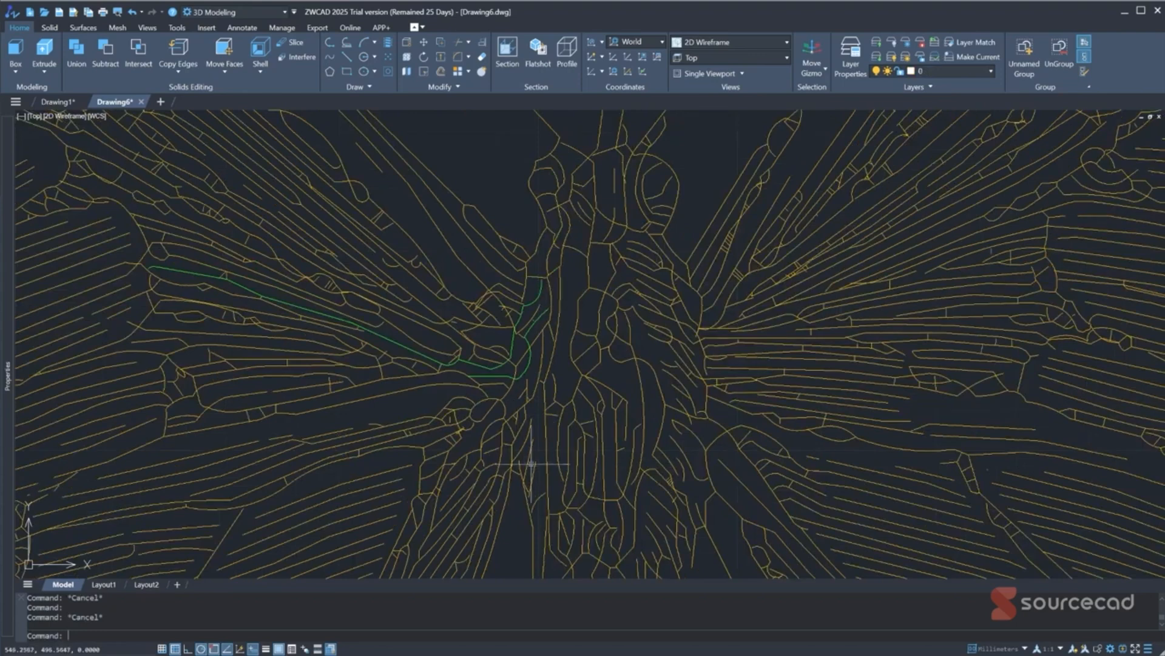
pyautogui.click(552, 431)
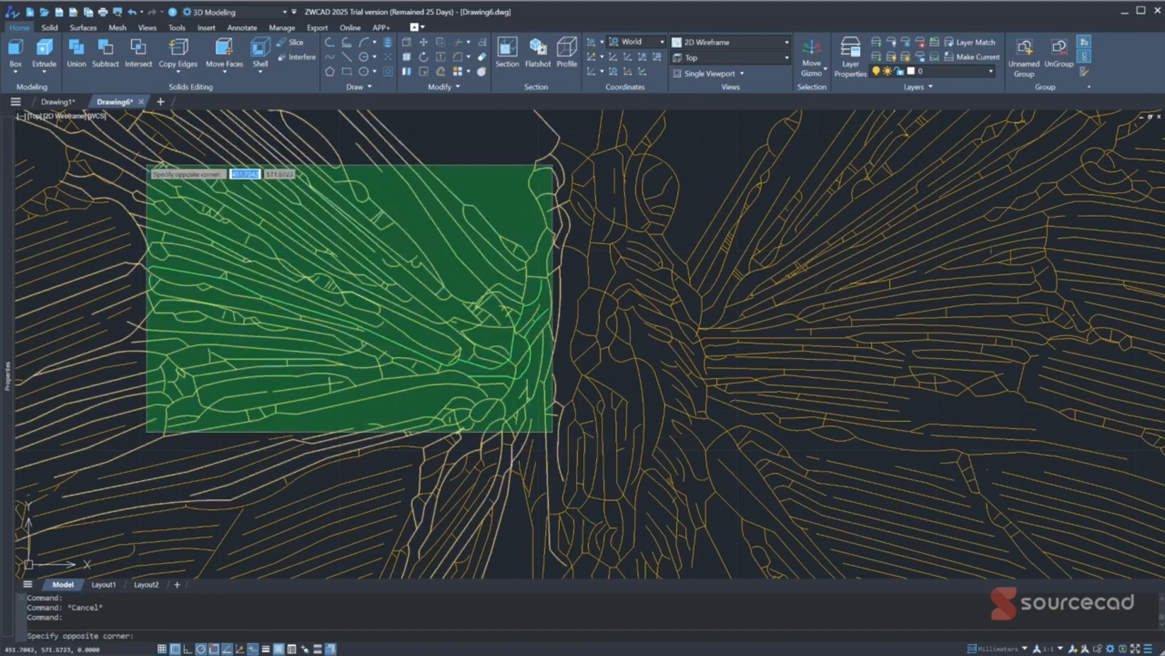
pyautogui.click(155, 165)
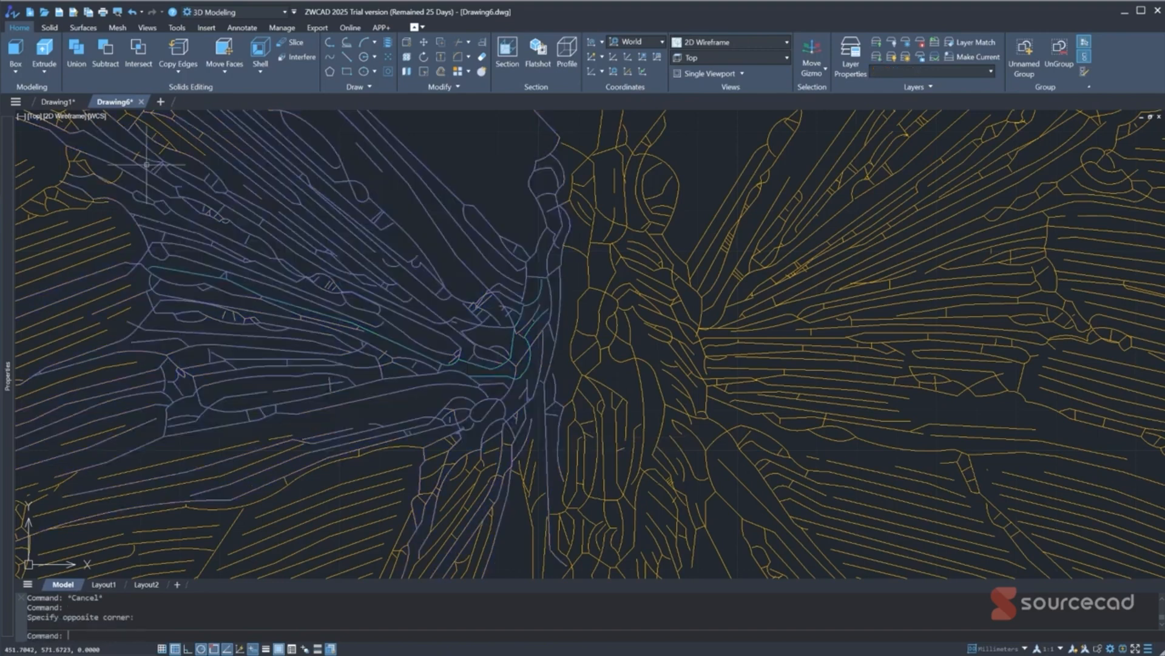
pyautogui.click(989, 72)
pyautogui.click(935, 146)
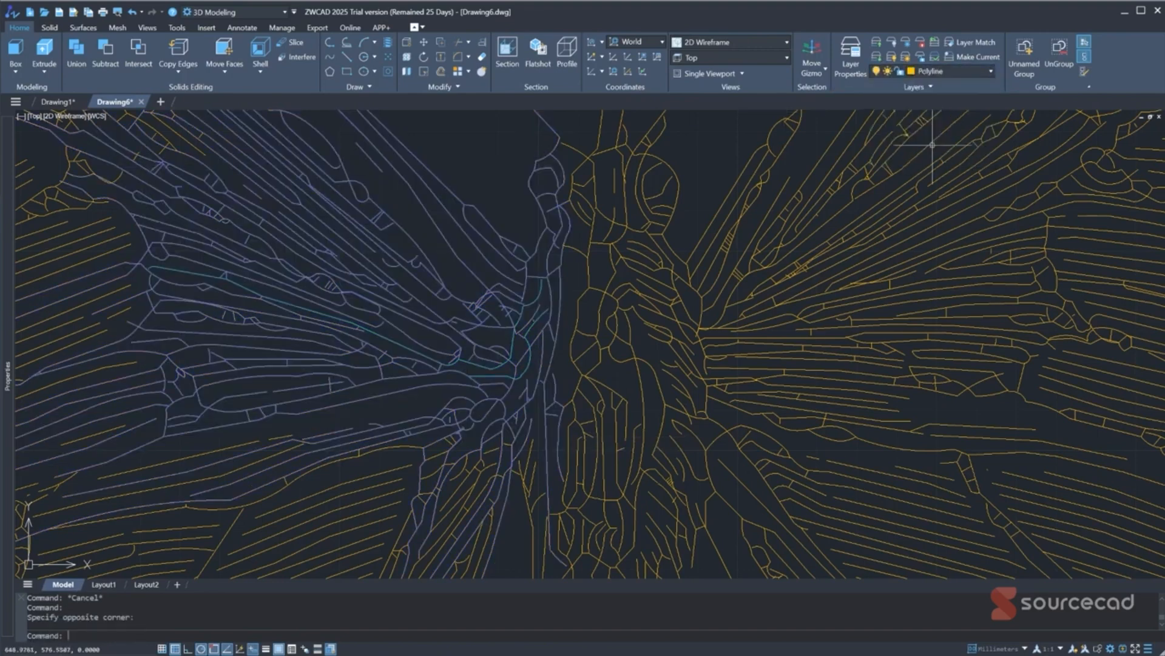
pyautogui.press('Escape')
pyautogui.scroll(-5, 473, 206)
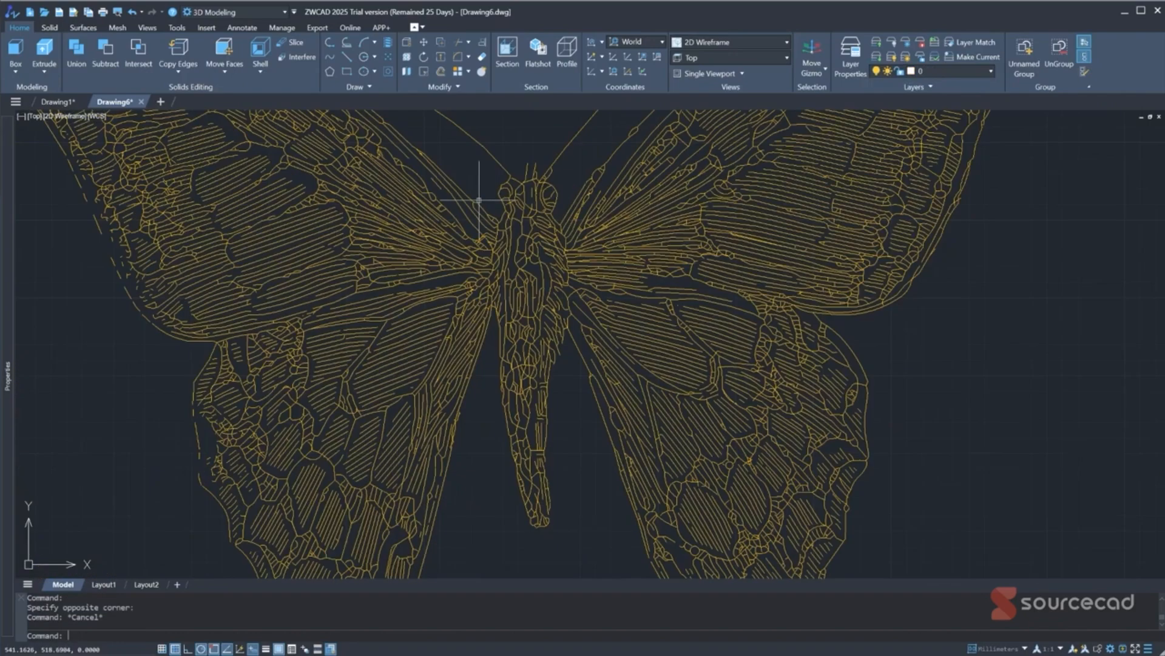
pyautogui.scroll(-3, 460, 229)
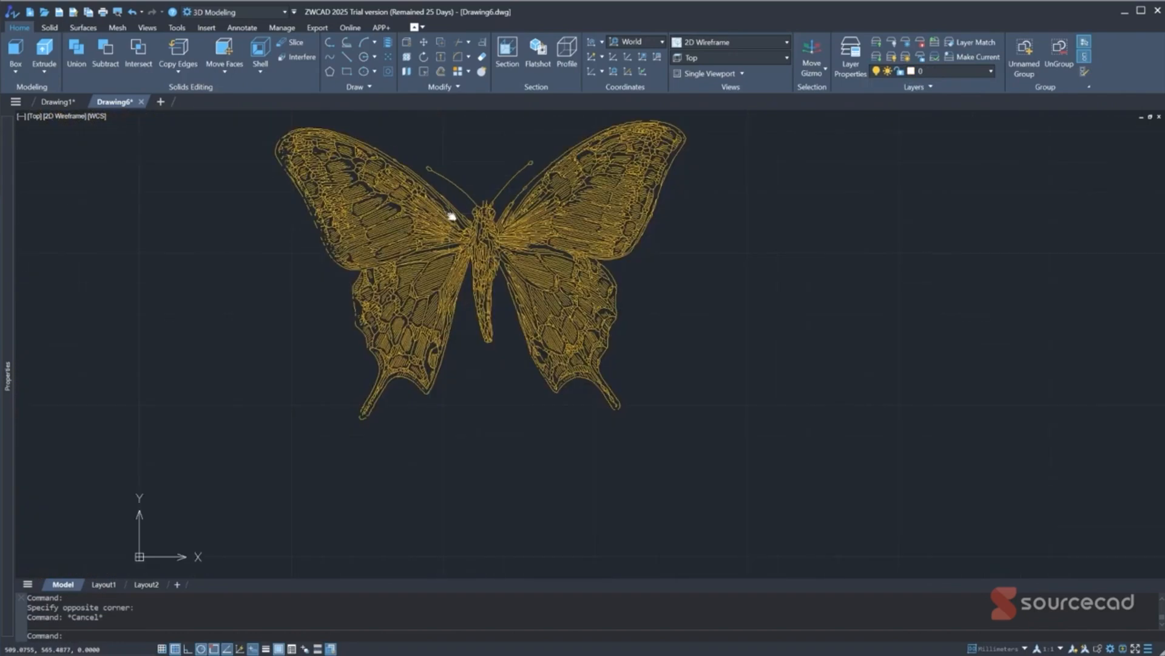
pyautogui.scroll(4, 505, 227)
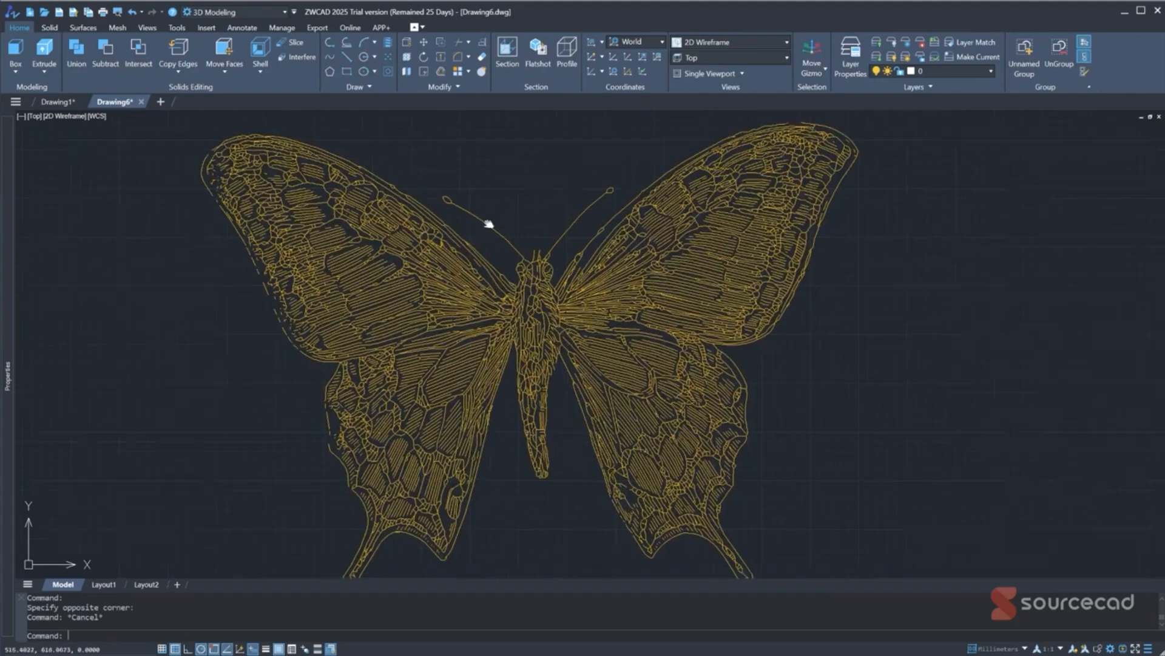